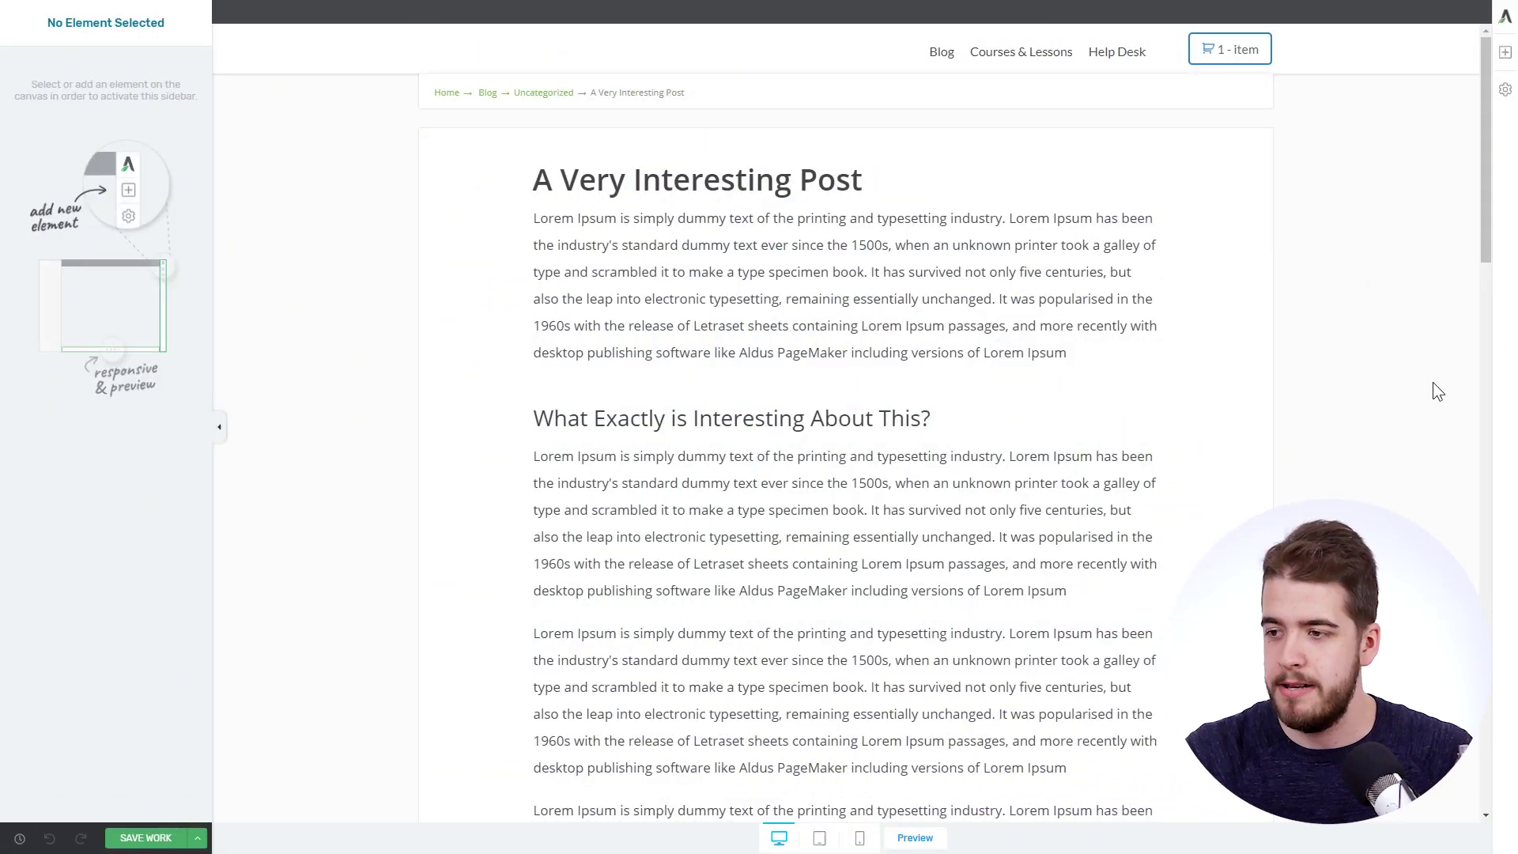
Add a content box below the first paragraph of "What Exactly is Interesting About This?" and set its minimum height to 90 px
scroll(1432, 386, down, 2)
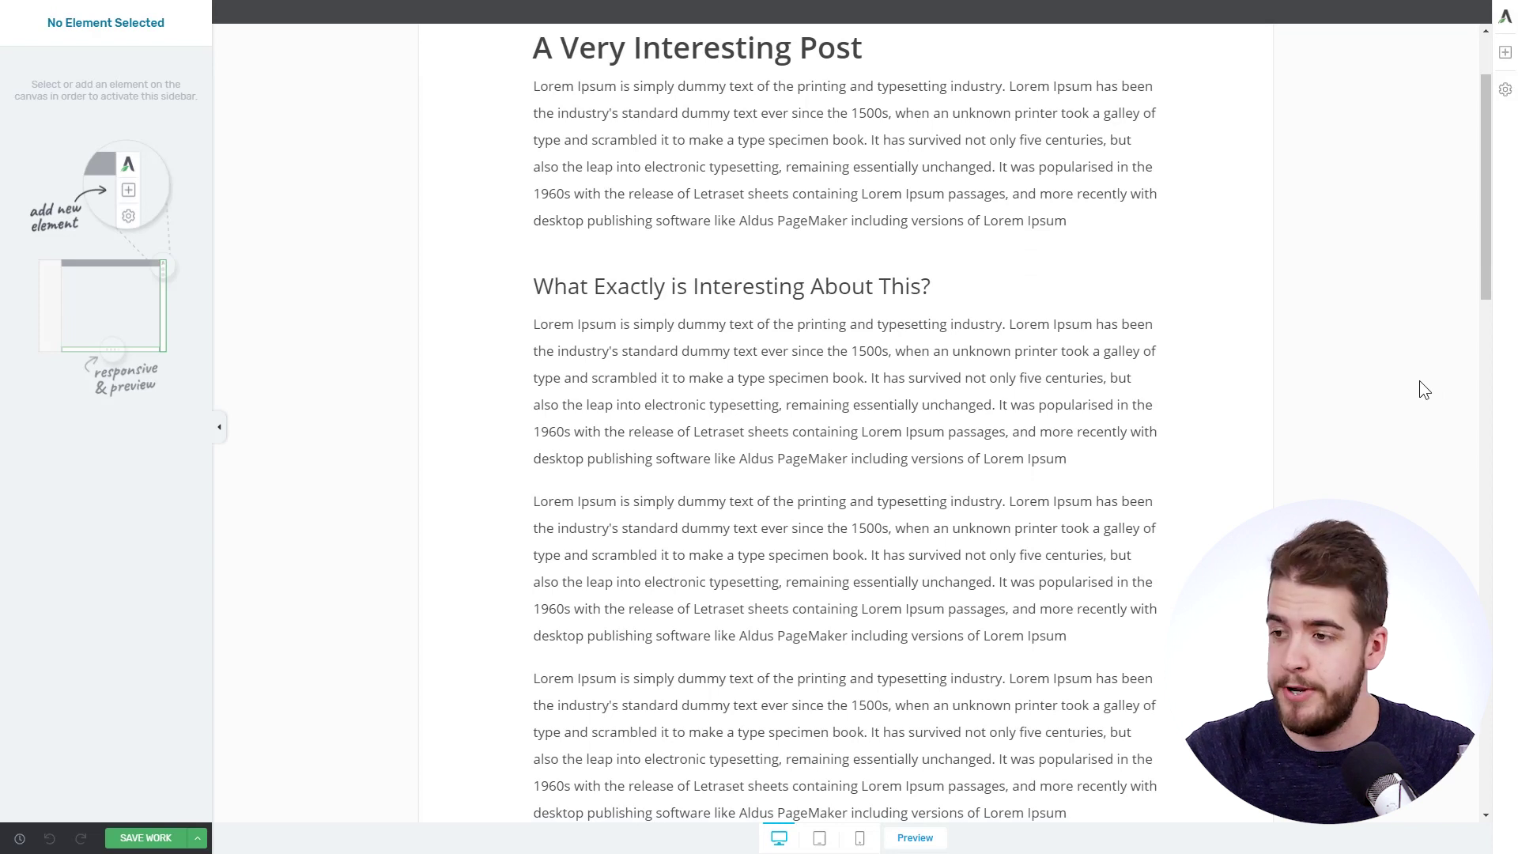
scroll(1420, 389, down, 2)
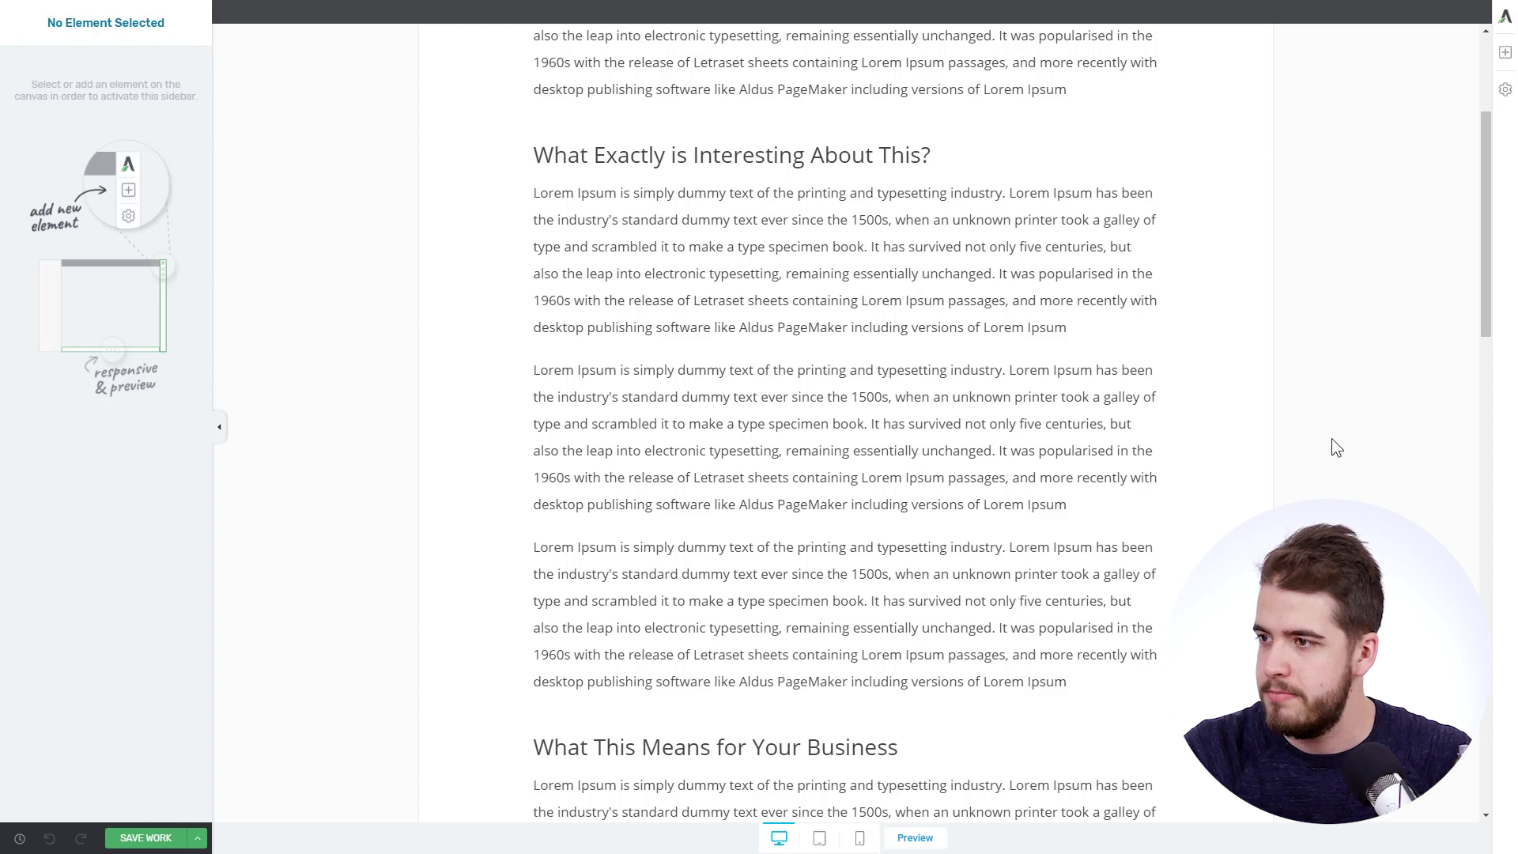
click(1505, 52)
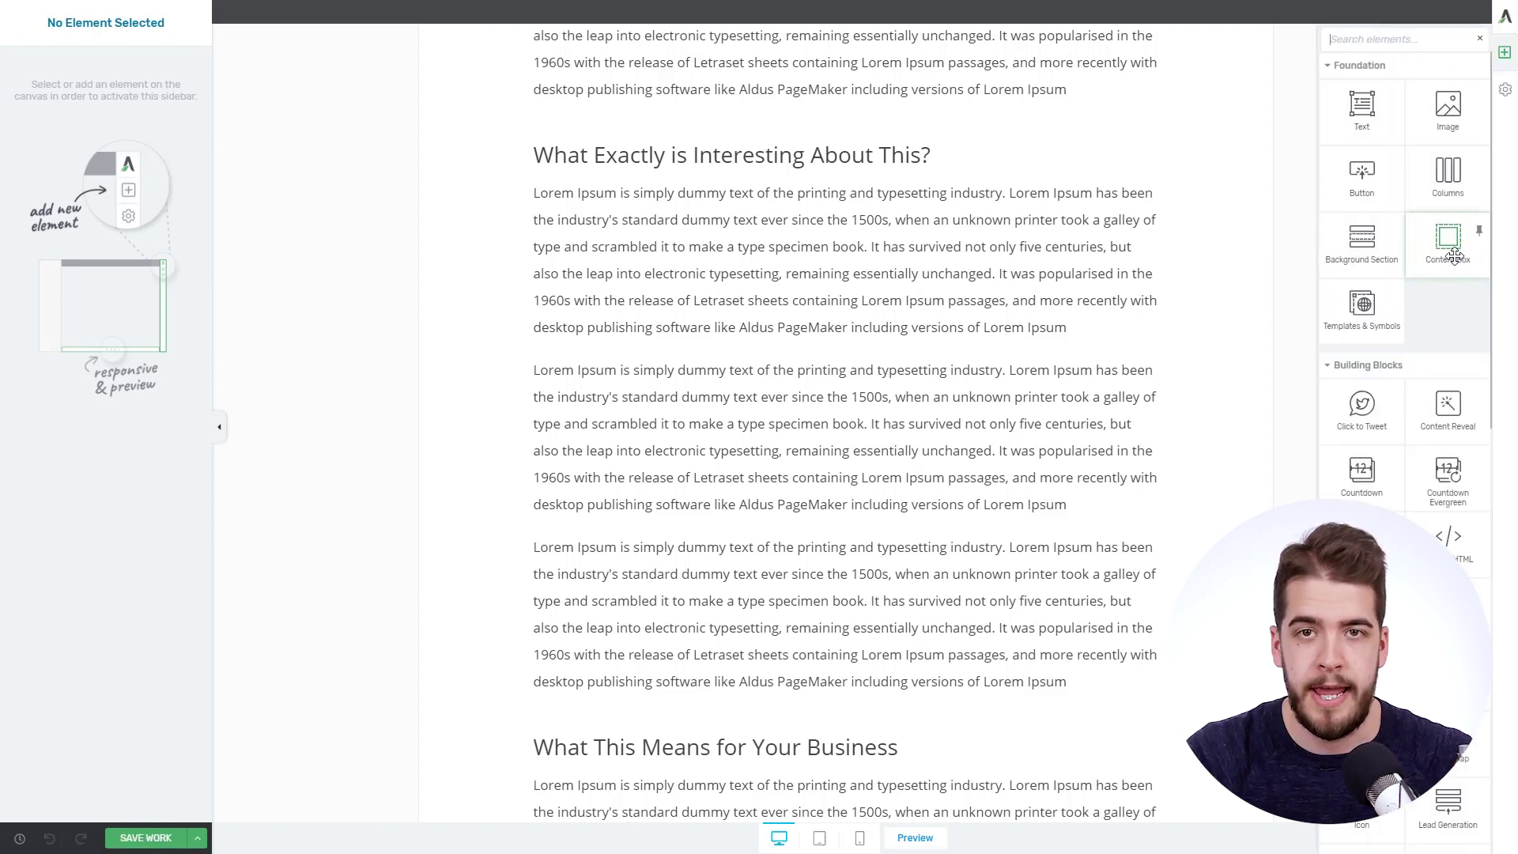
drag(1461, 258, 757, 344)
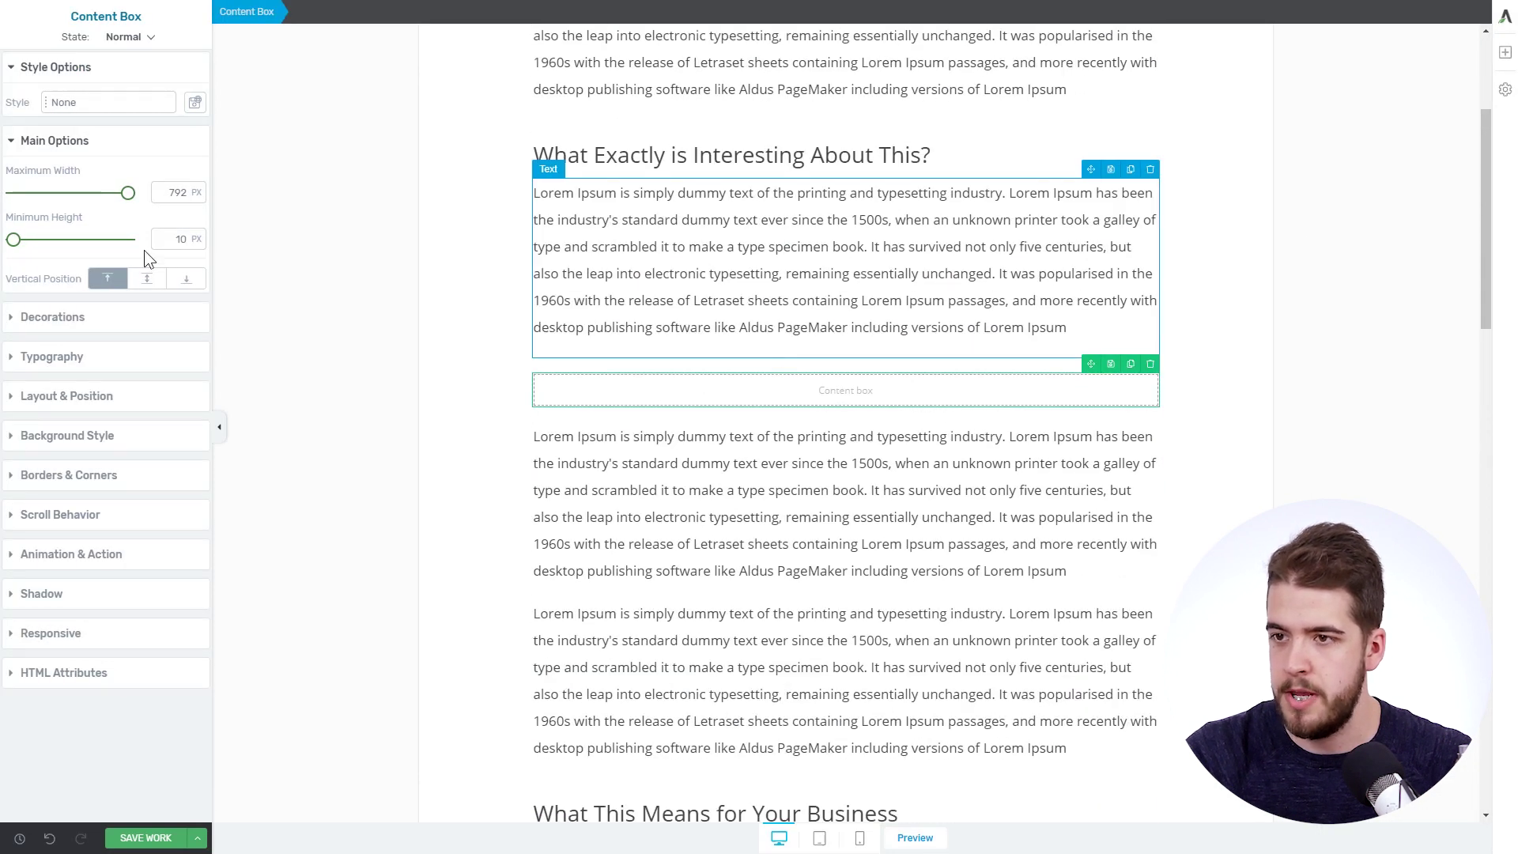
drag(16, 240, 23, 242)
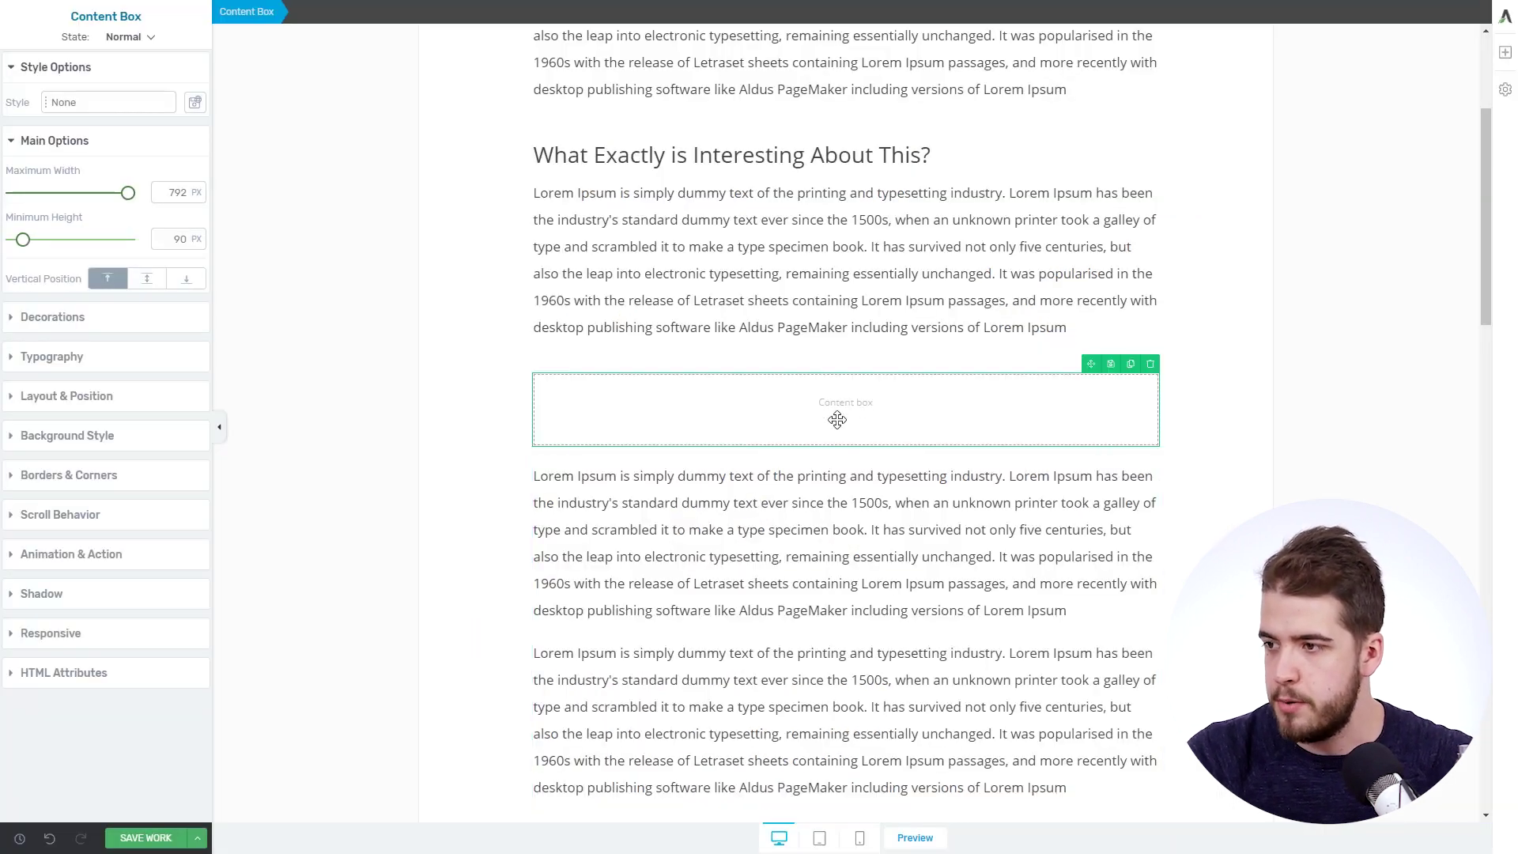
Nest two content boxes, one above the other, inside the new content box
click(1504, 52)
drag(1440, 241, 948, 391)
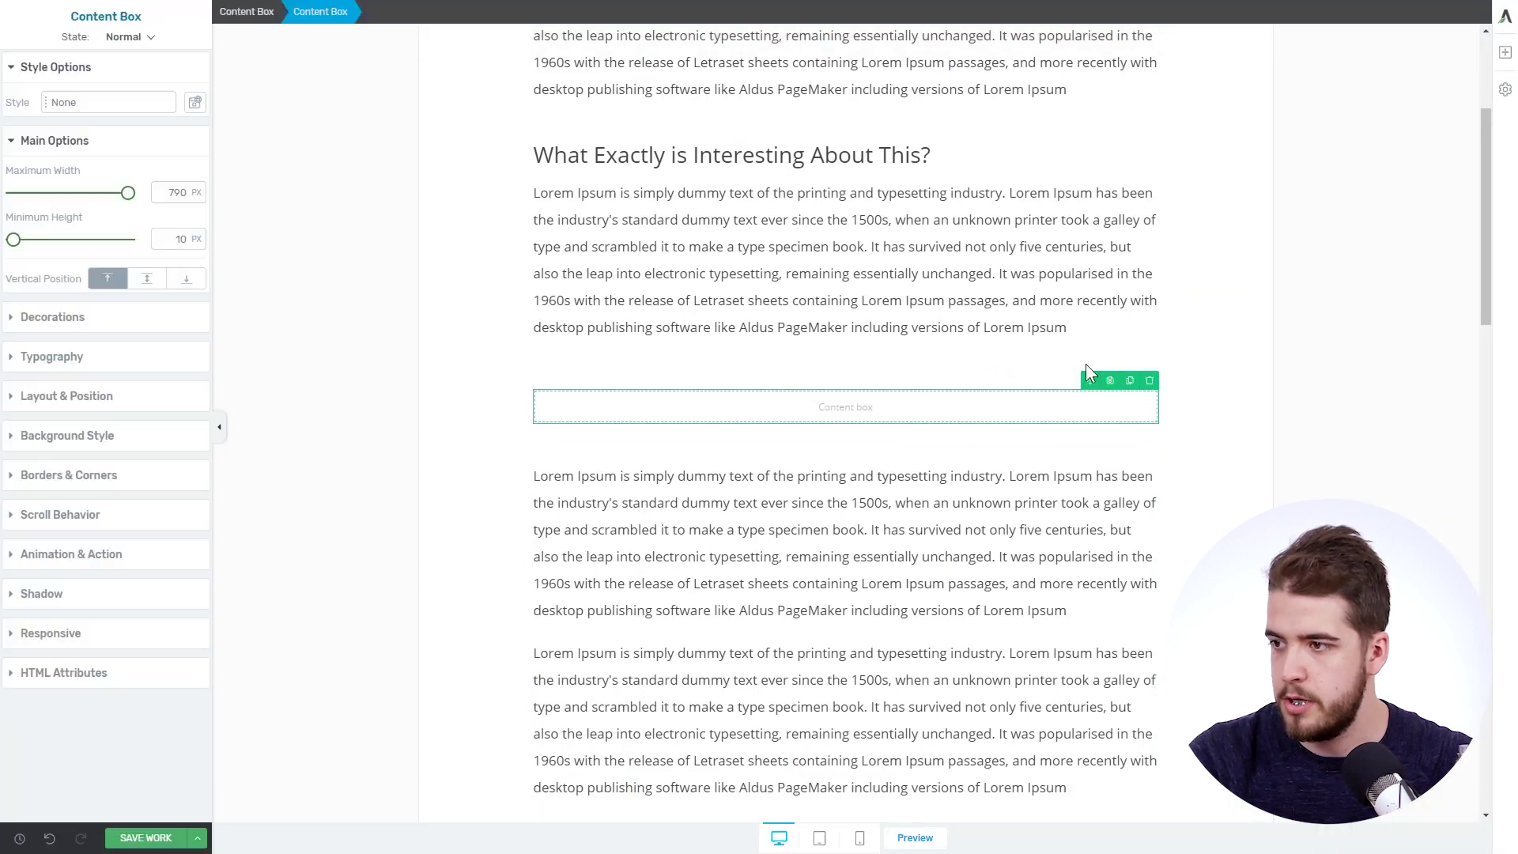
click(1505, 52)
drag(1441, 241, 857, 410)
click(546, 383)
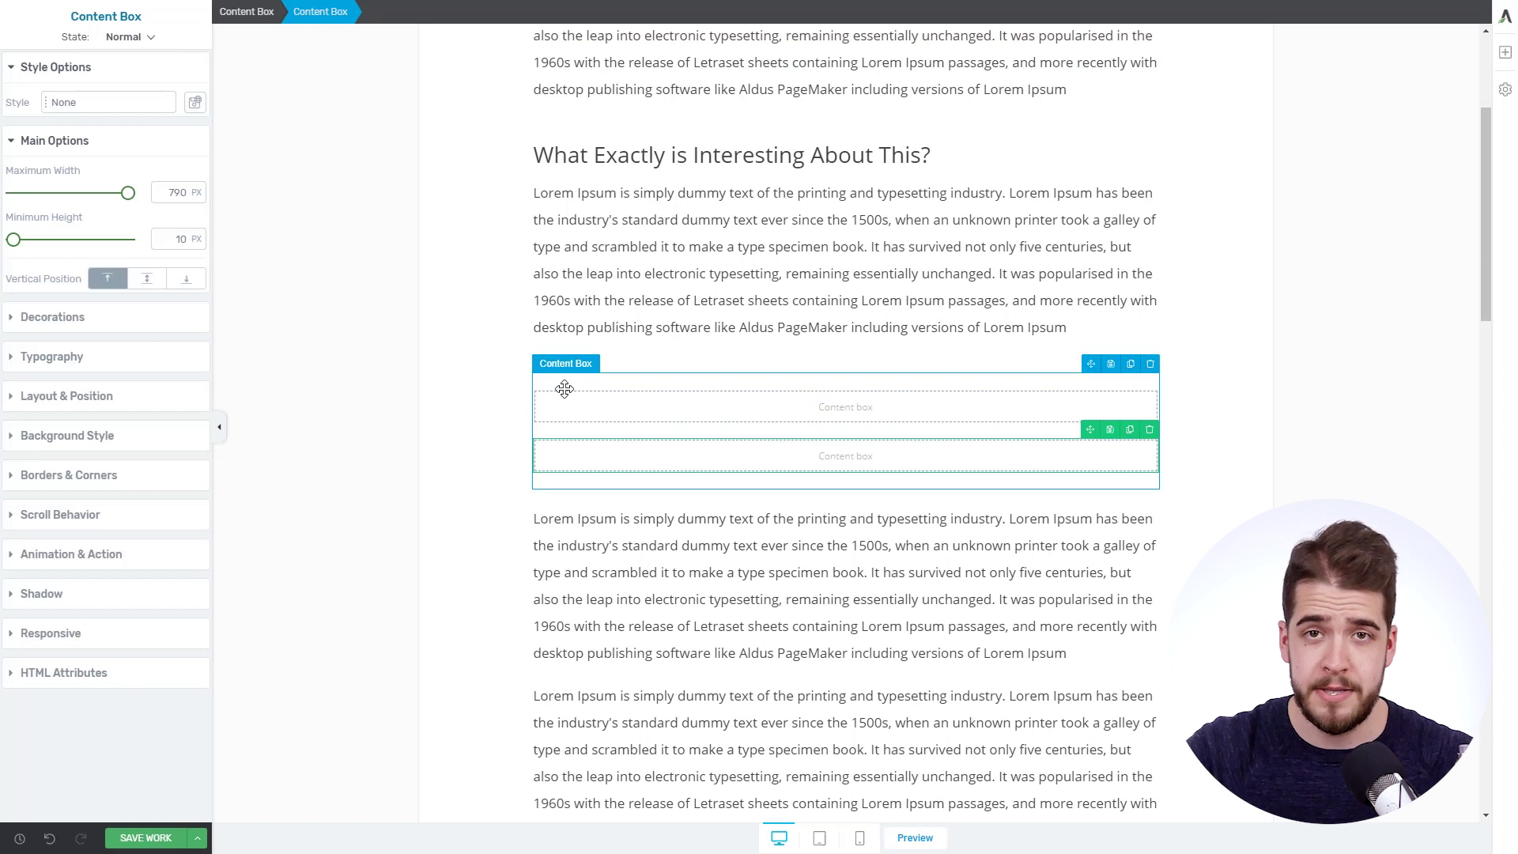
Set the upper inner content box's bottom margin to -20 and reduce its top margin until it sits against the outer box's top edge
click(569, 400)
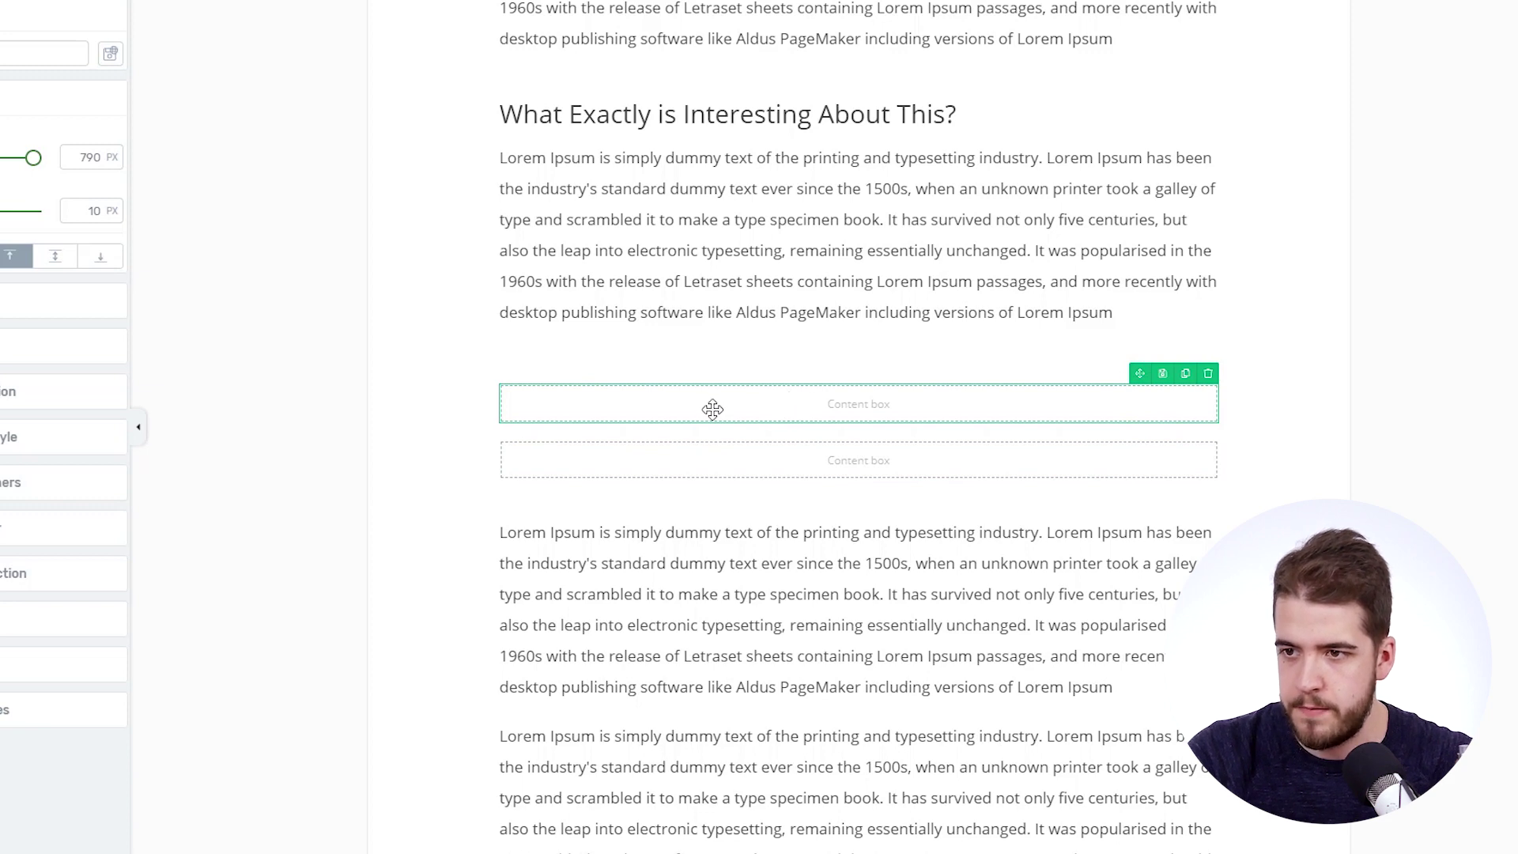
click(68, 391)
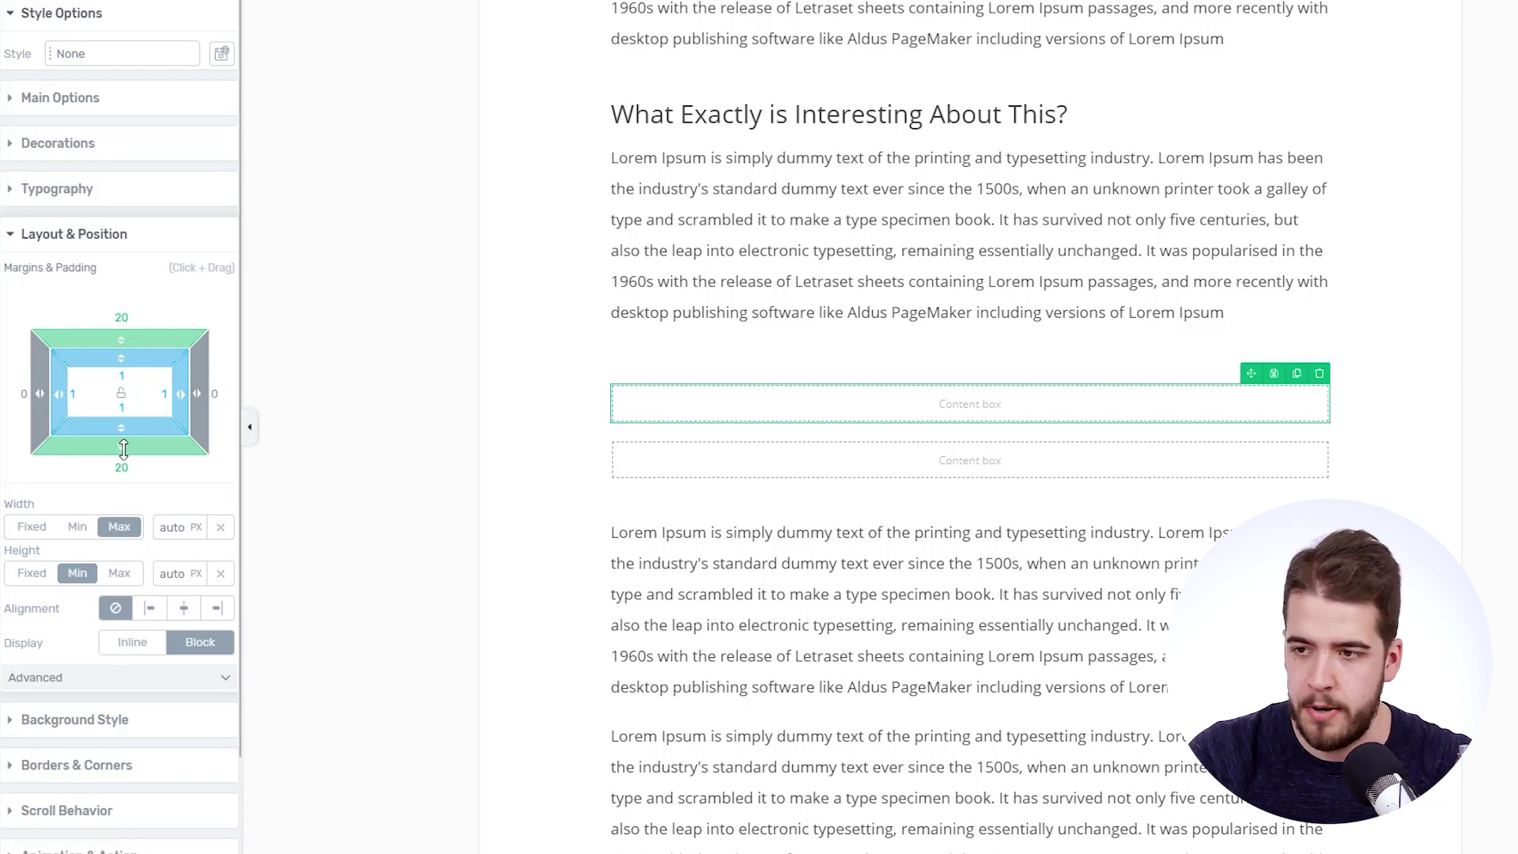
drag(124, 450, 150, 374)
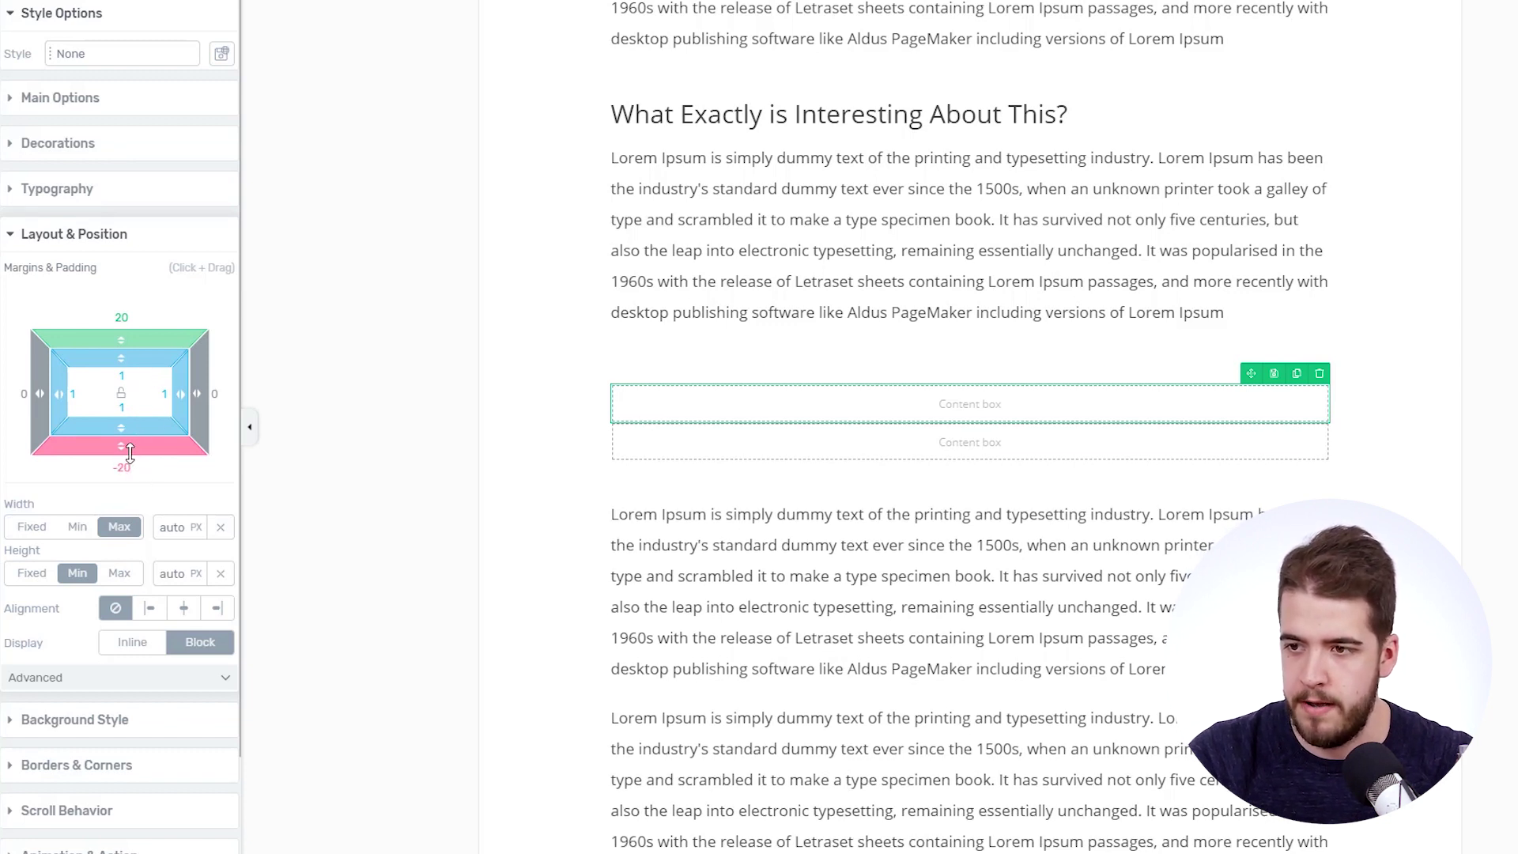
click(563, 500)
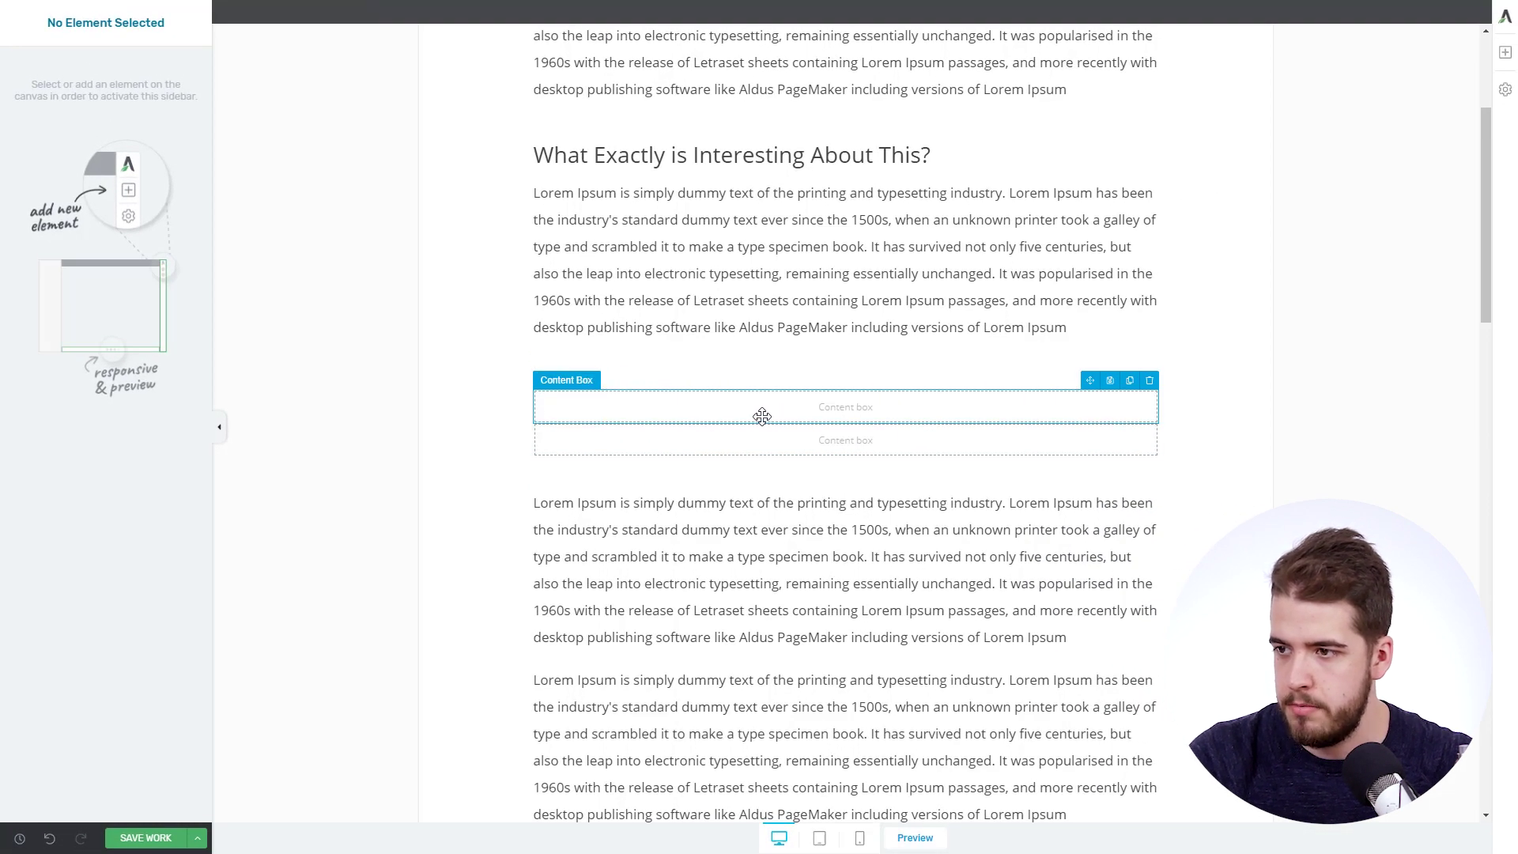
click(760, 417)
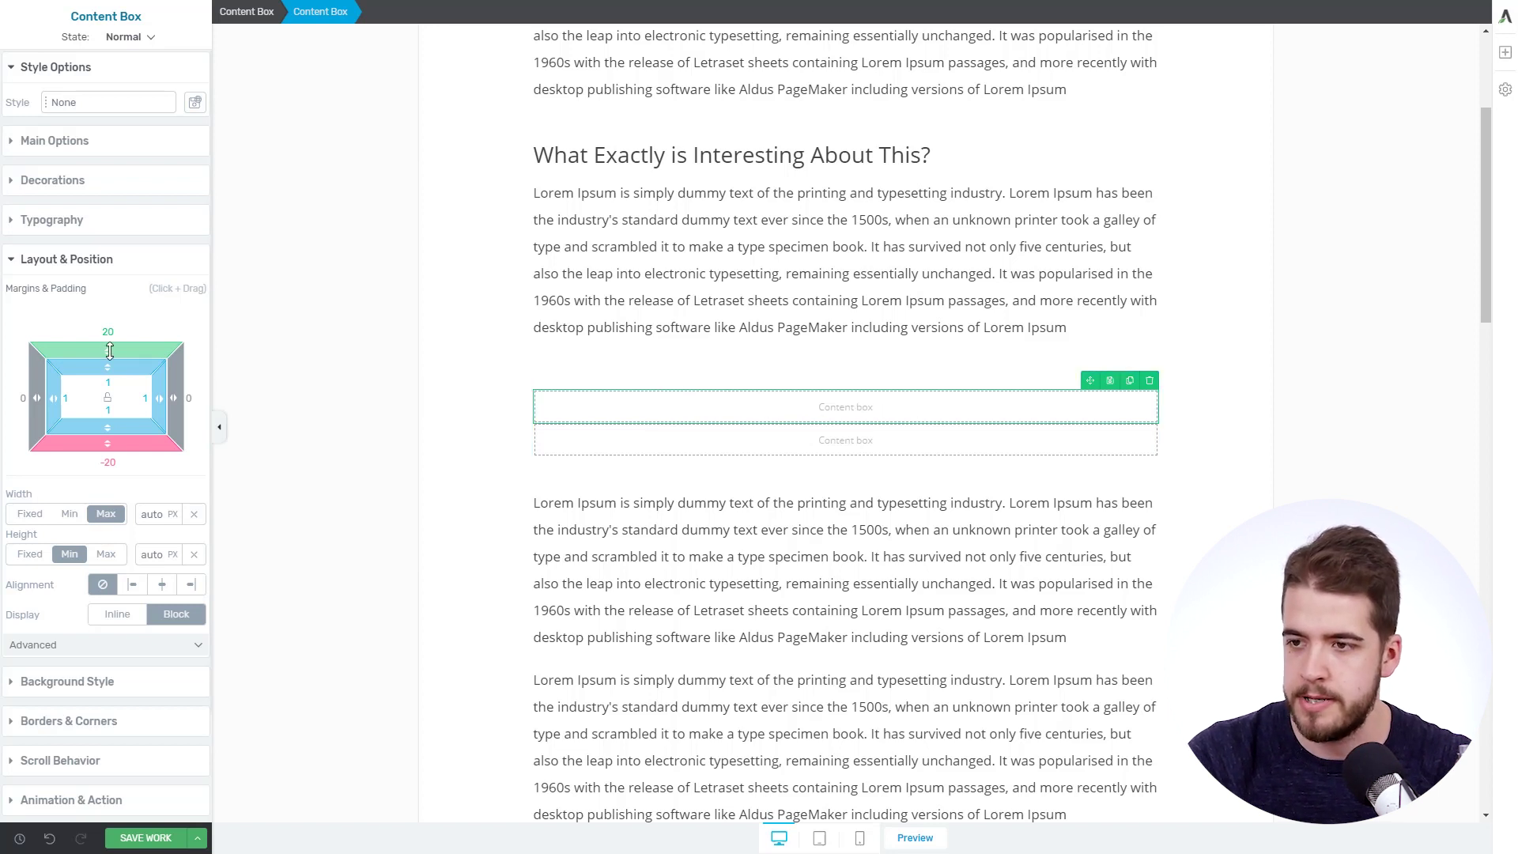
drag(109, 351, 117, 380)
click(241, 402)
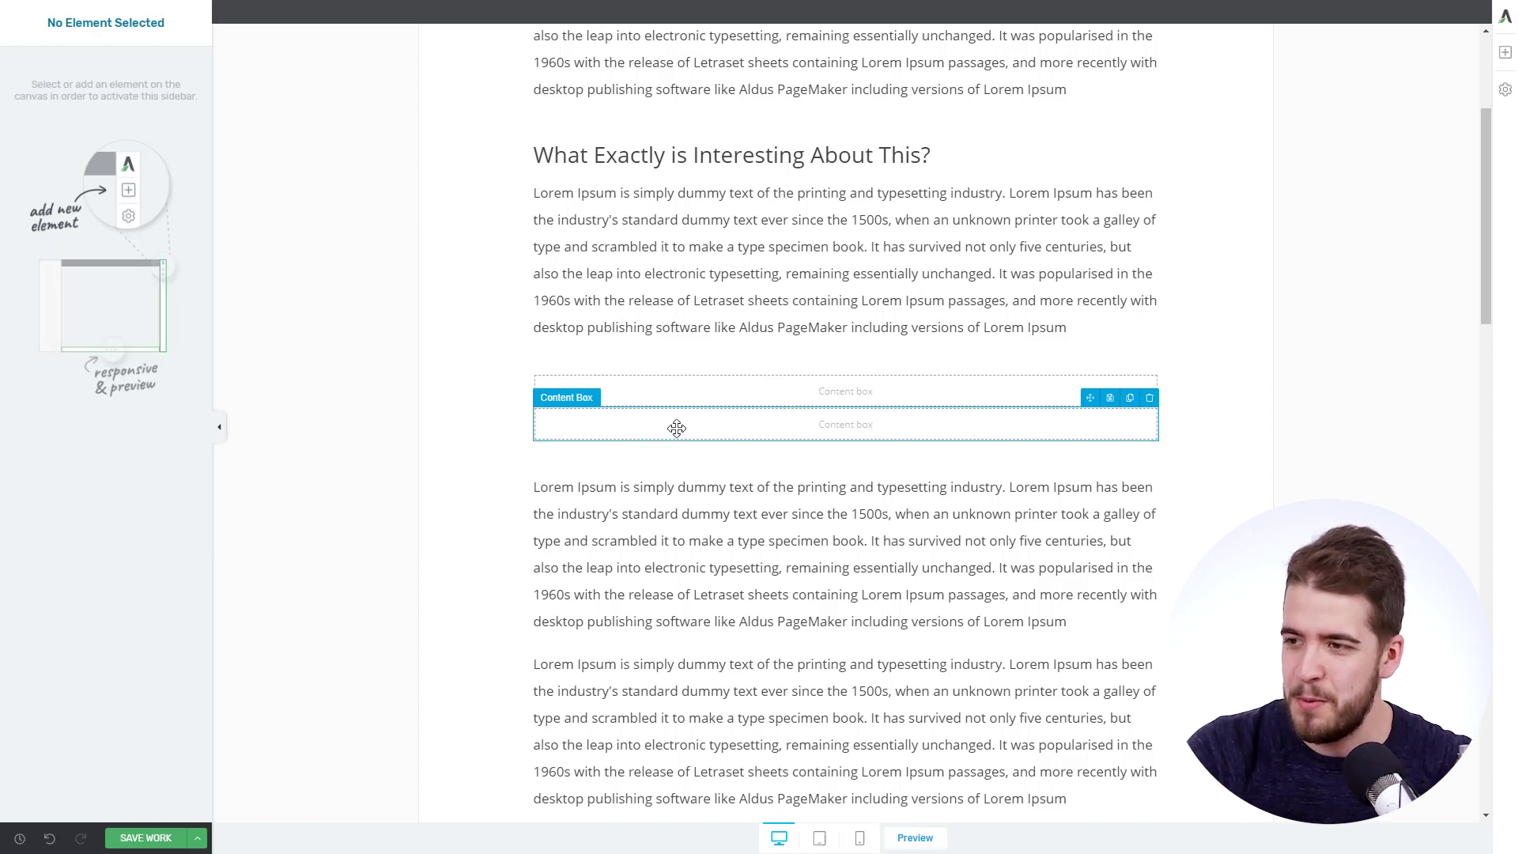
Set the bottom margin of the lower inner content box to 0
click(650, 456)
click(647, 448)
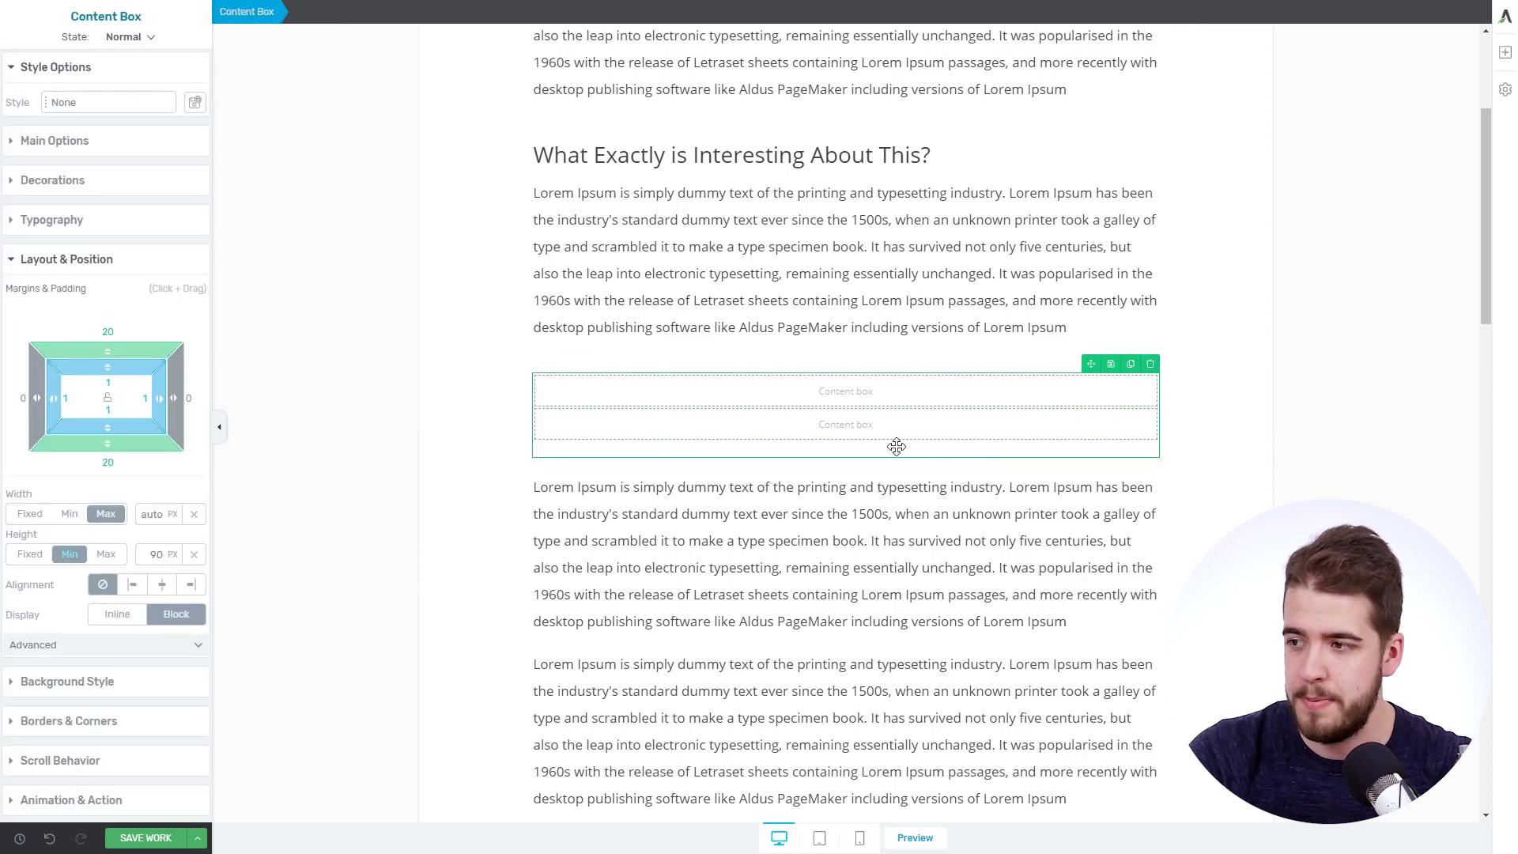
click(709, 428)
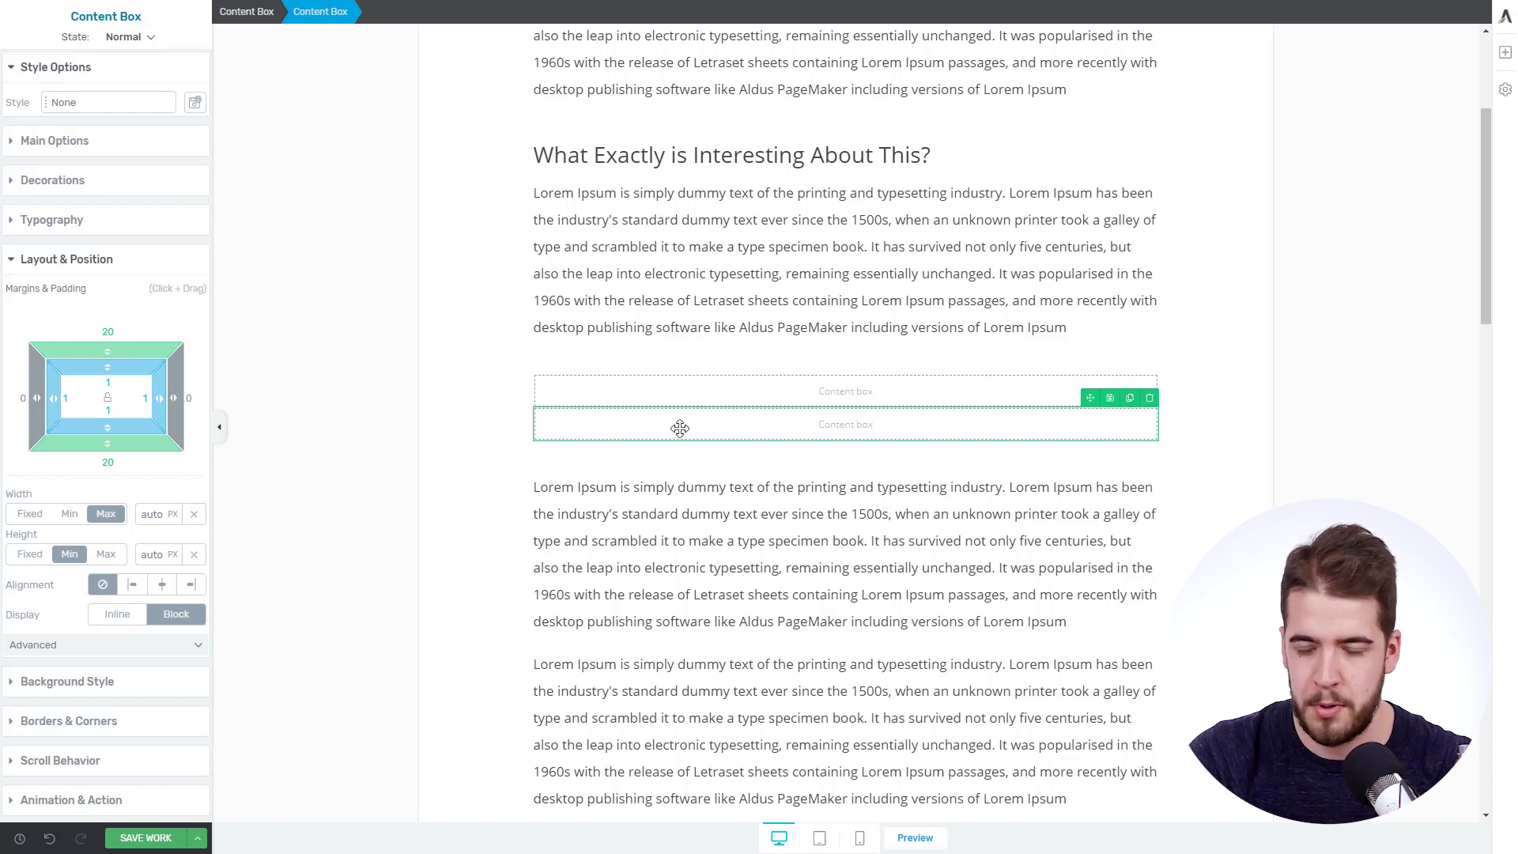
mouse_move(107, 444)
mouse_down()
mouse_move(129, 409)
mouse_move(113, 442)
mouse_up()
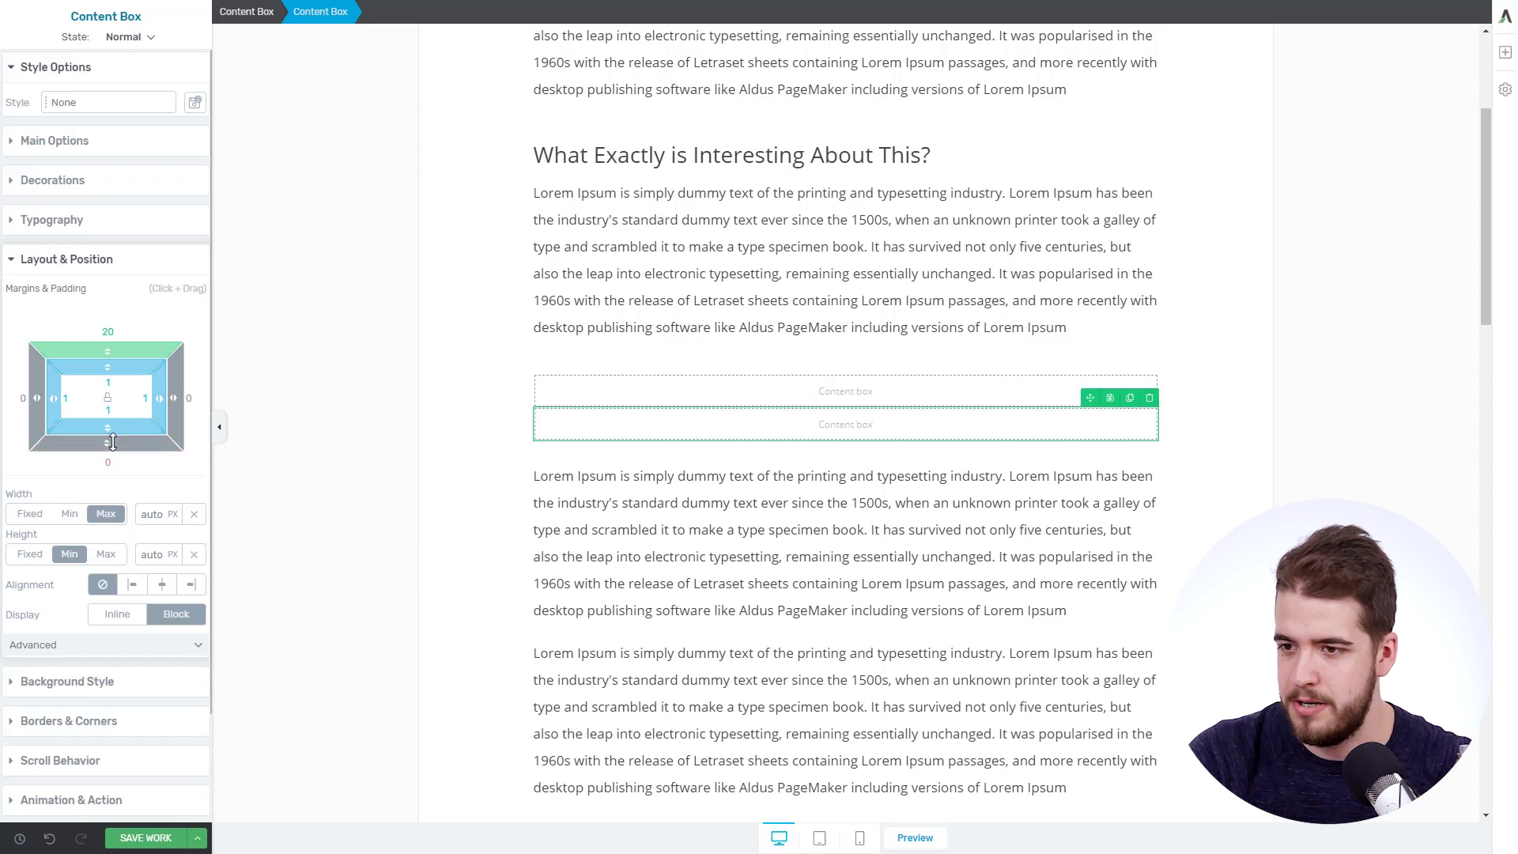
click(396, 429)
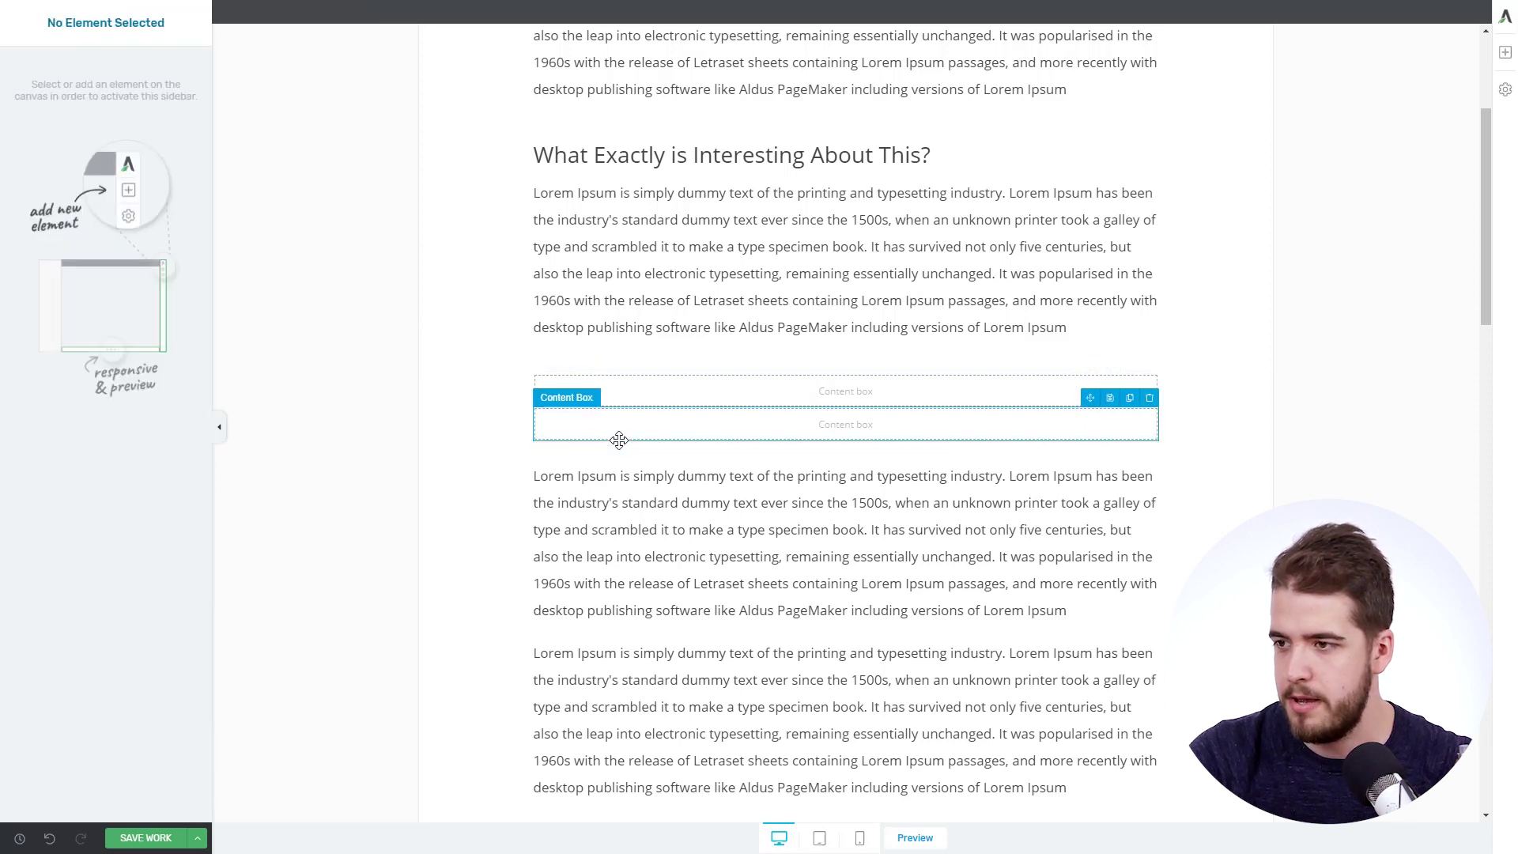
Reduce the outer content box's minimum height to fit the two inner boxes, and stop the save reminders for this work
click(618, 443)
click(54, 140)
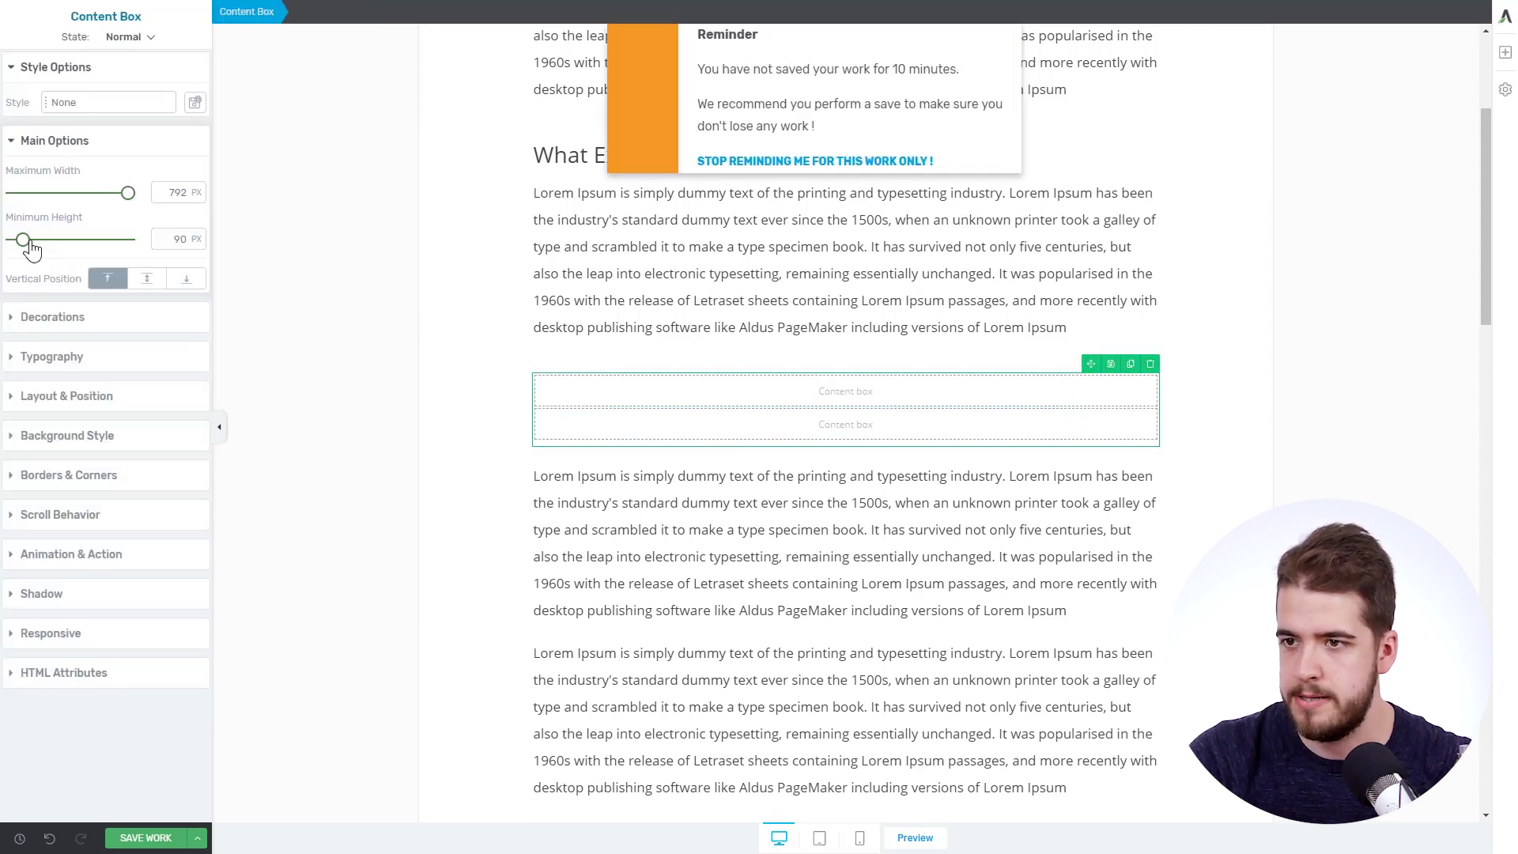
click(777, 166)
click(408, 412)
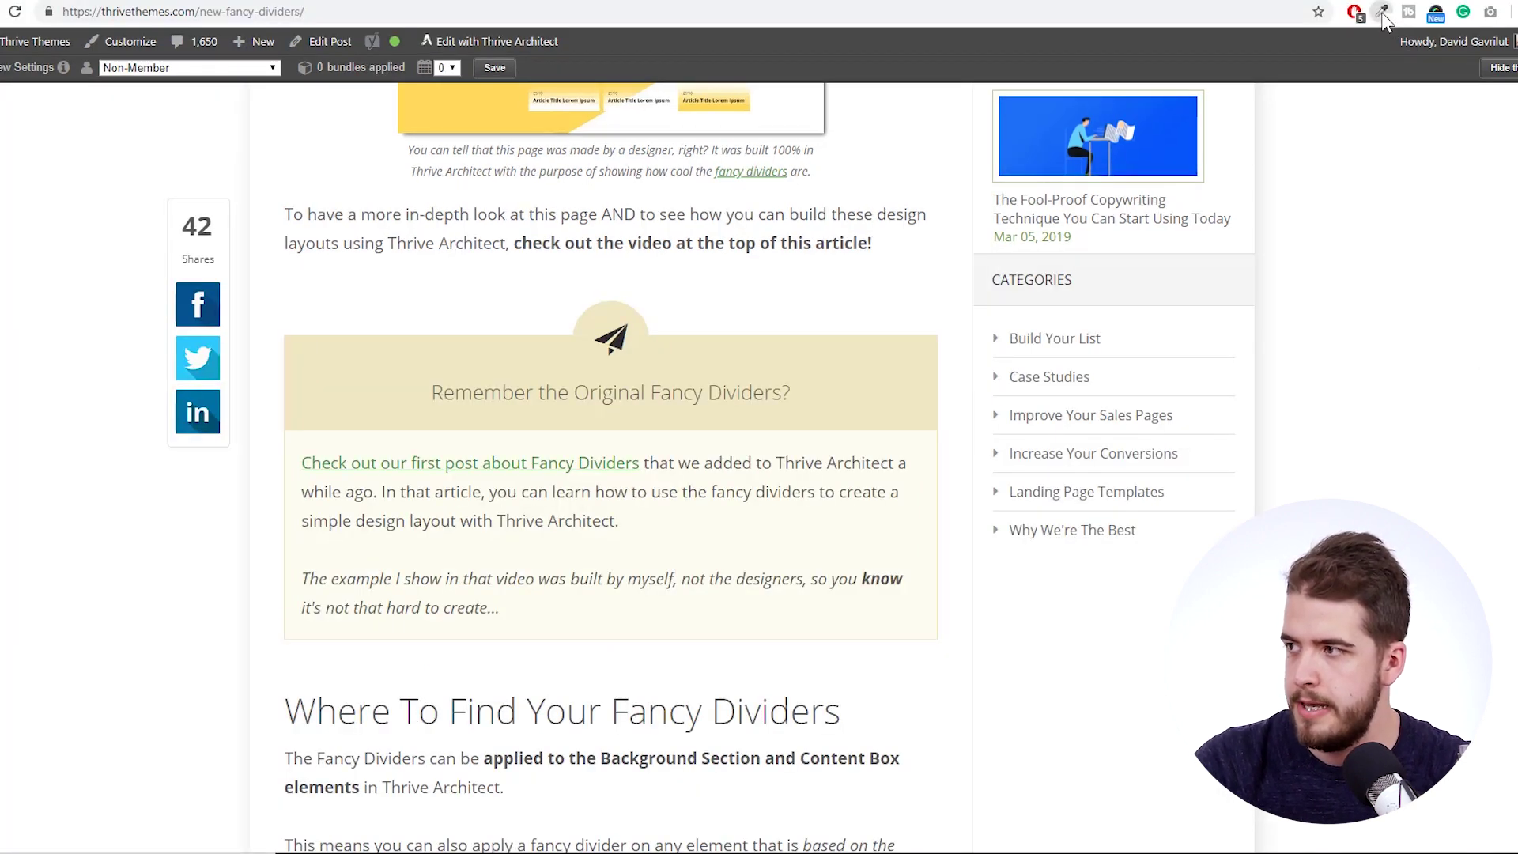
In the Fancy Dividers article, sample the beige header colour #EDE9C1 of the reference box with the page color picker
click(1382, 12)
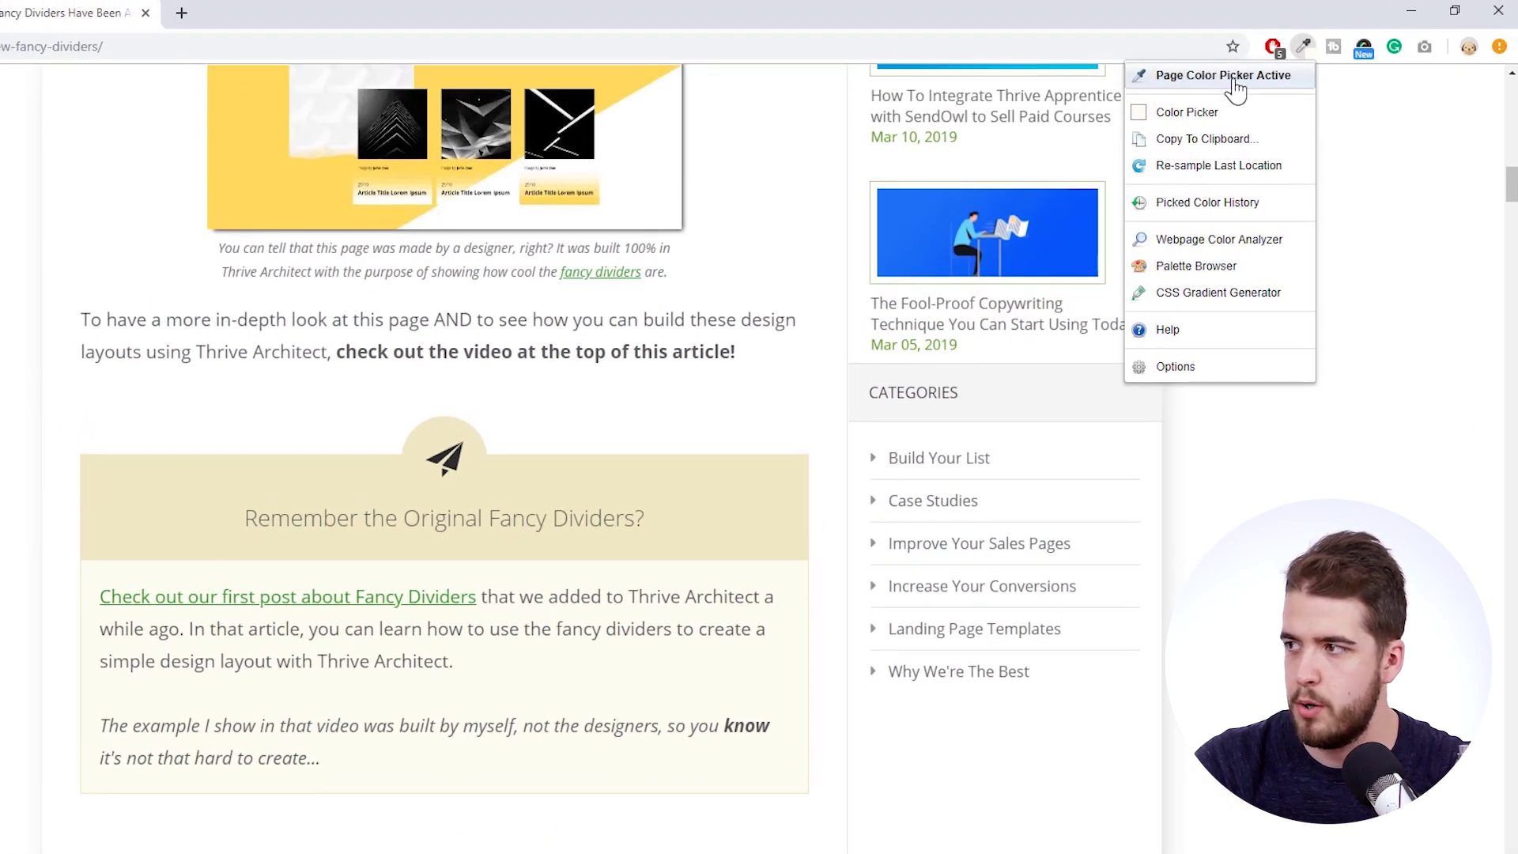
click(1236, 91)
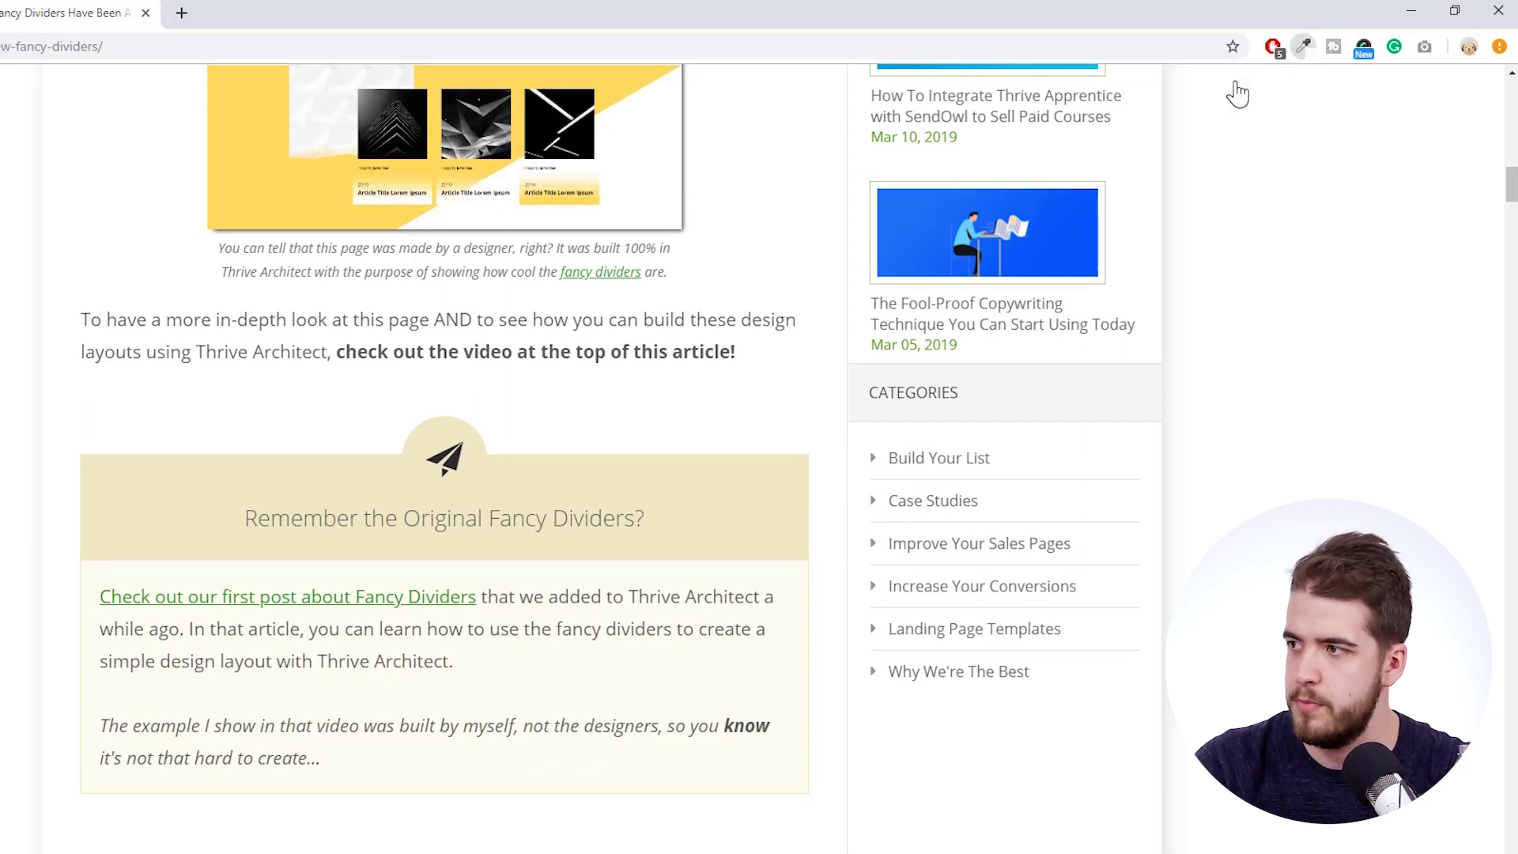
click(701, 467)
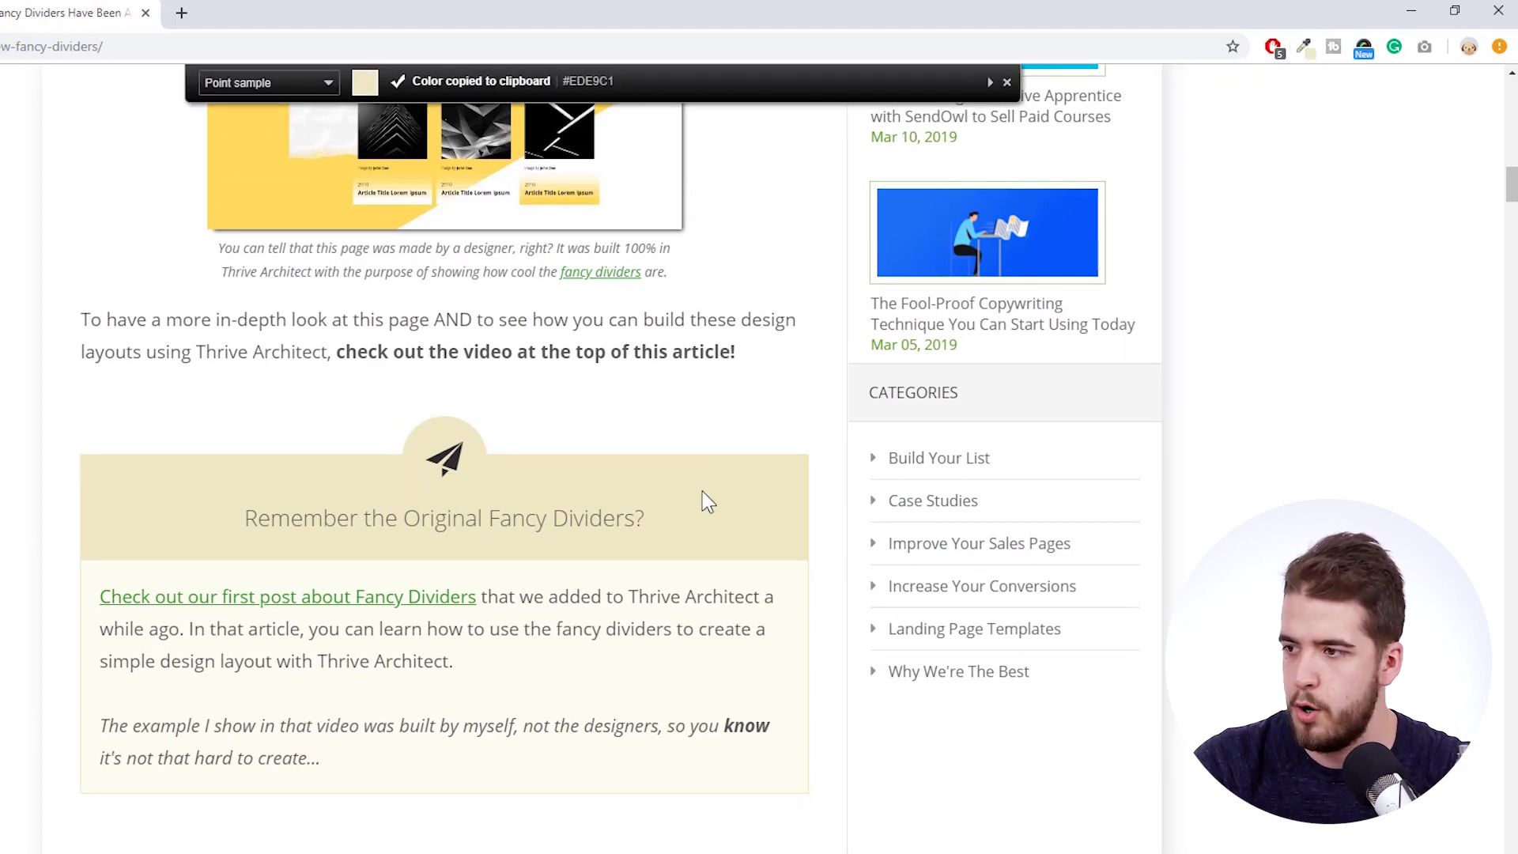
key(Escape)
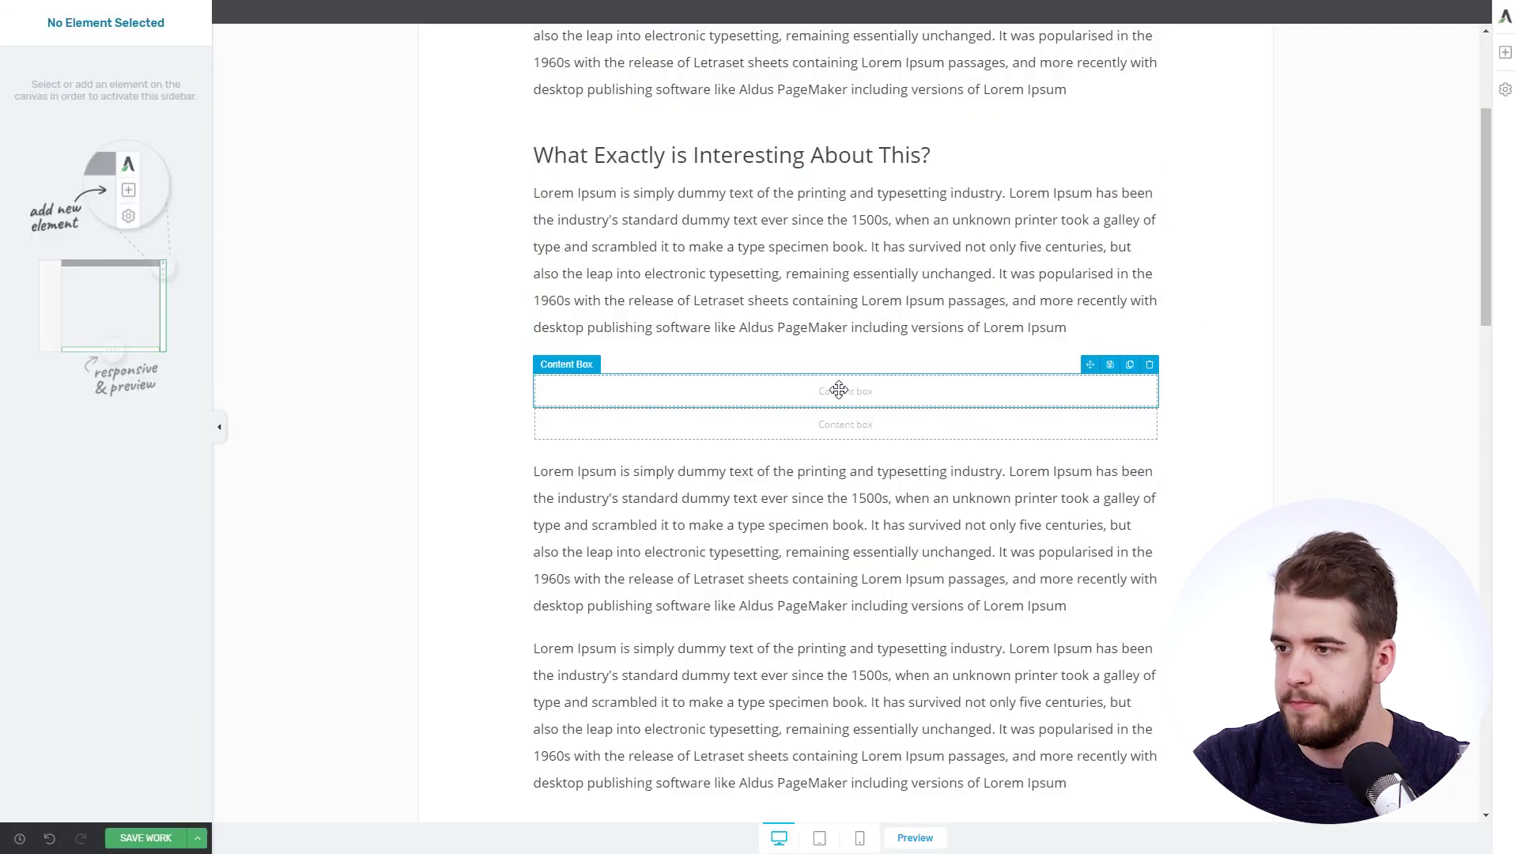
Set the upper inner content box's background colour to #ede9c1 in the post editor
click(845, 384)
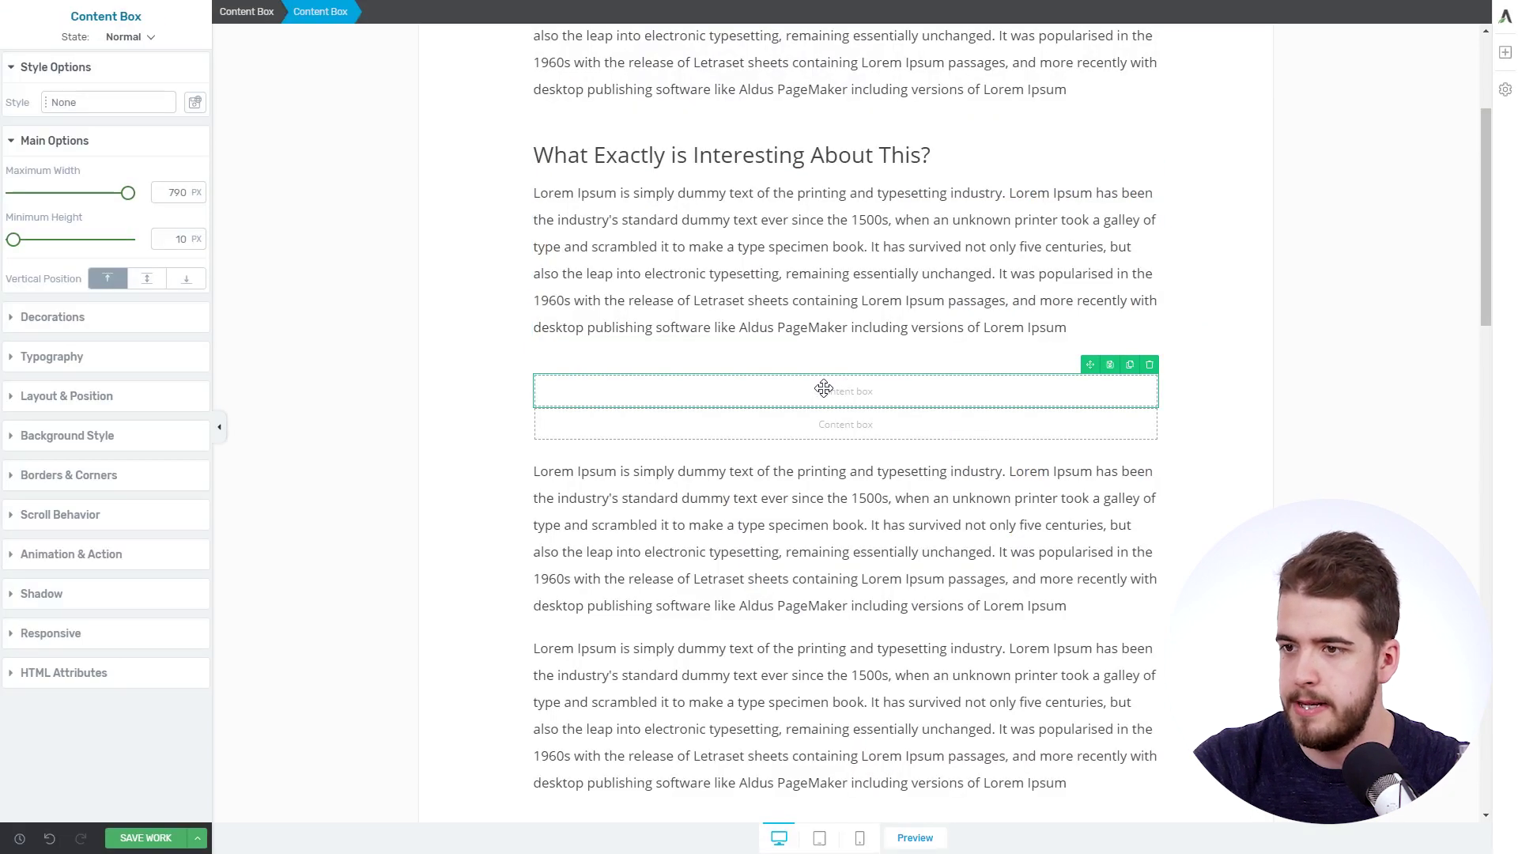
click(103, 436)
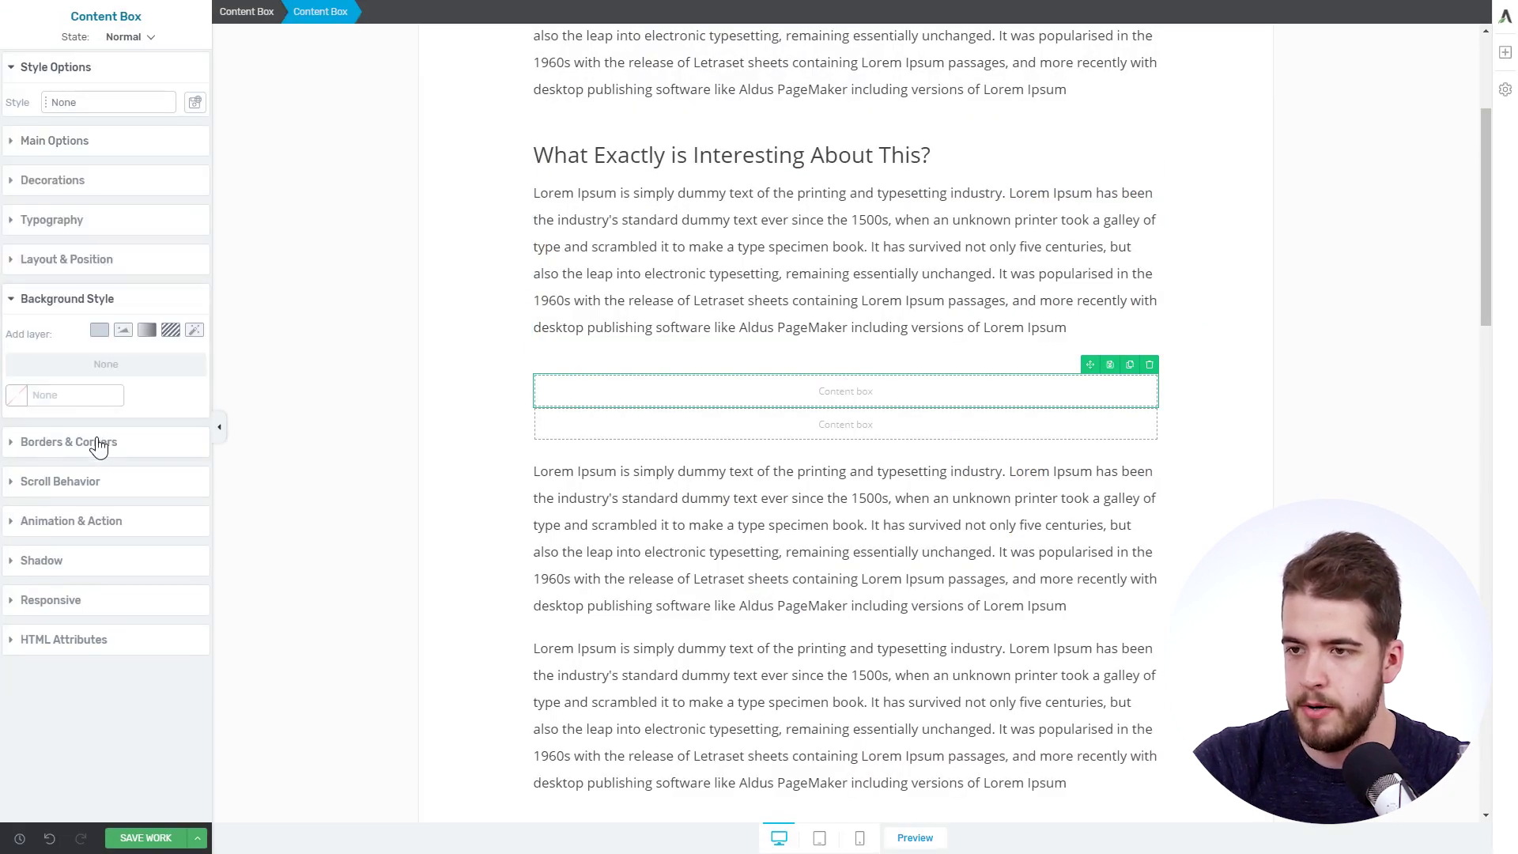
click(17, 395)
click(50, 434)
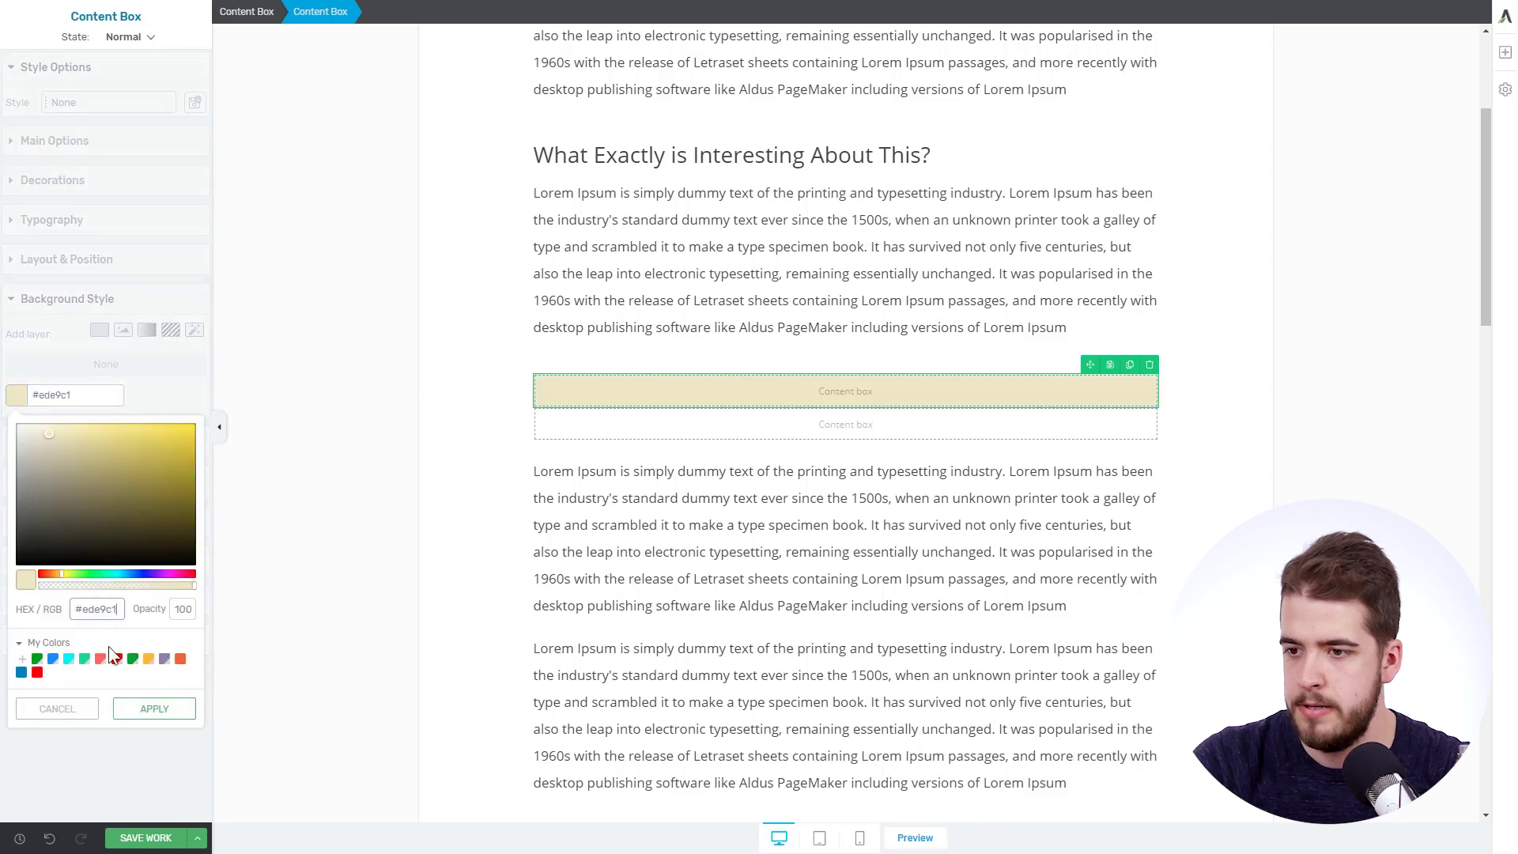
click(154, 709)
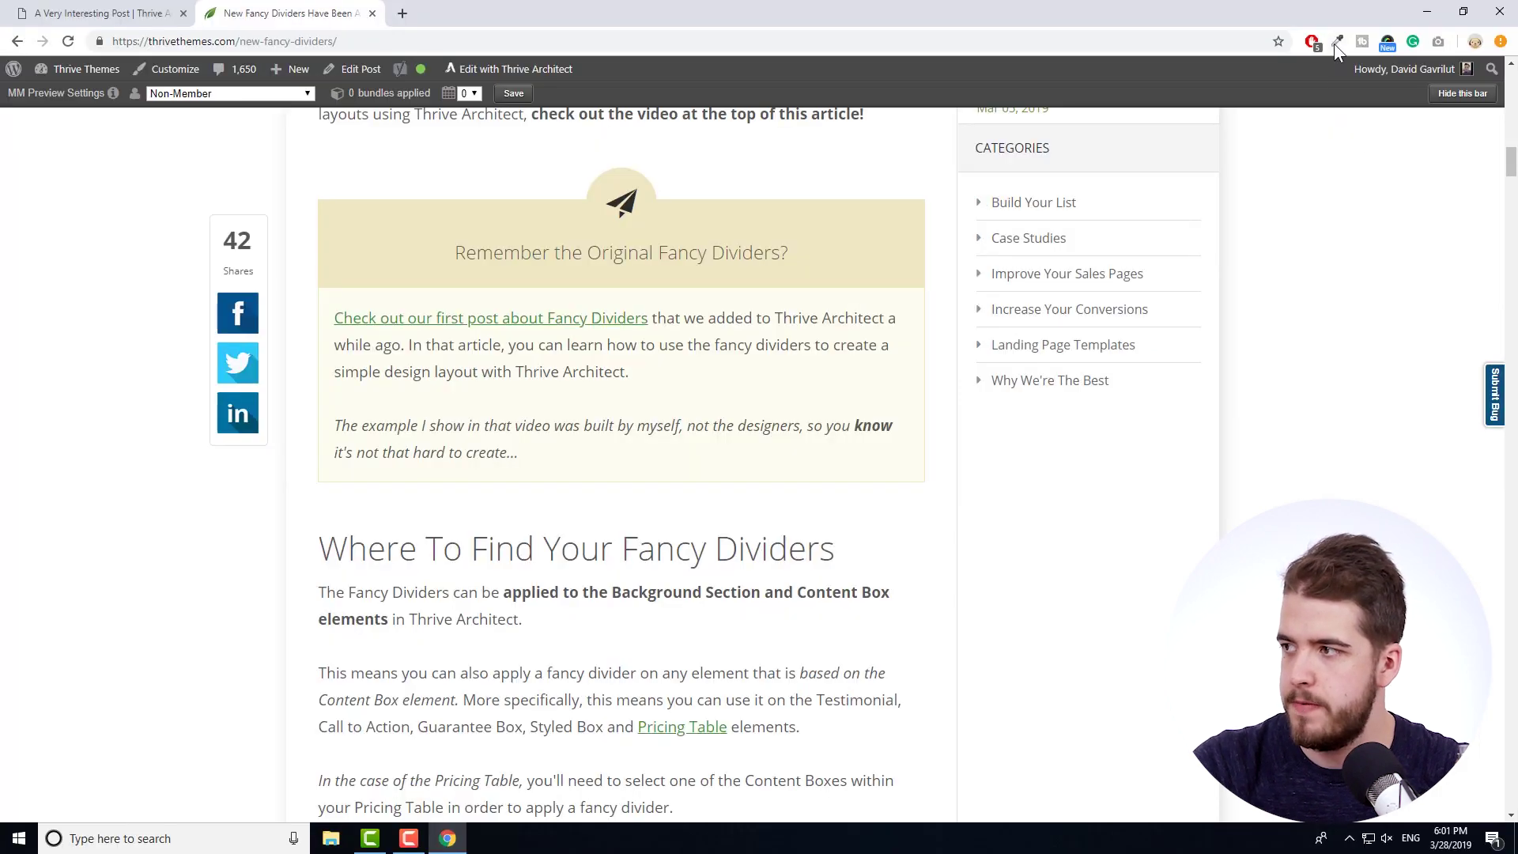
Sample the pale body colour of the reference box in the Fancy Dividers article with the page color picker
click(1336, 43)
click(1265, 61)
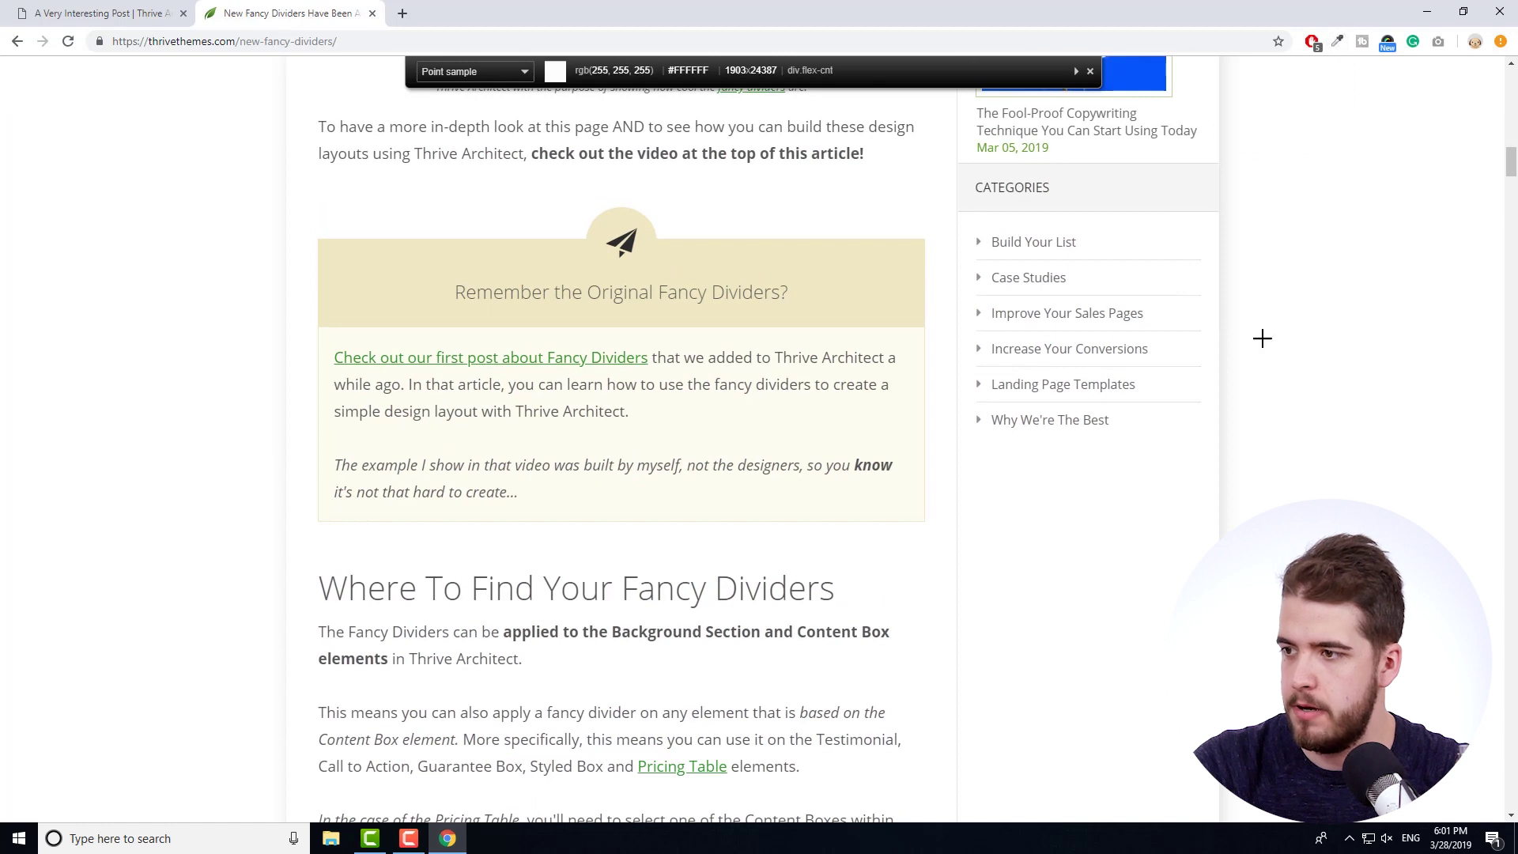
click(774, 423)
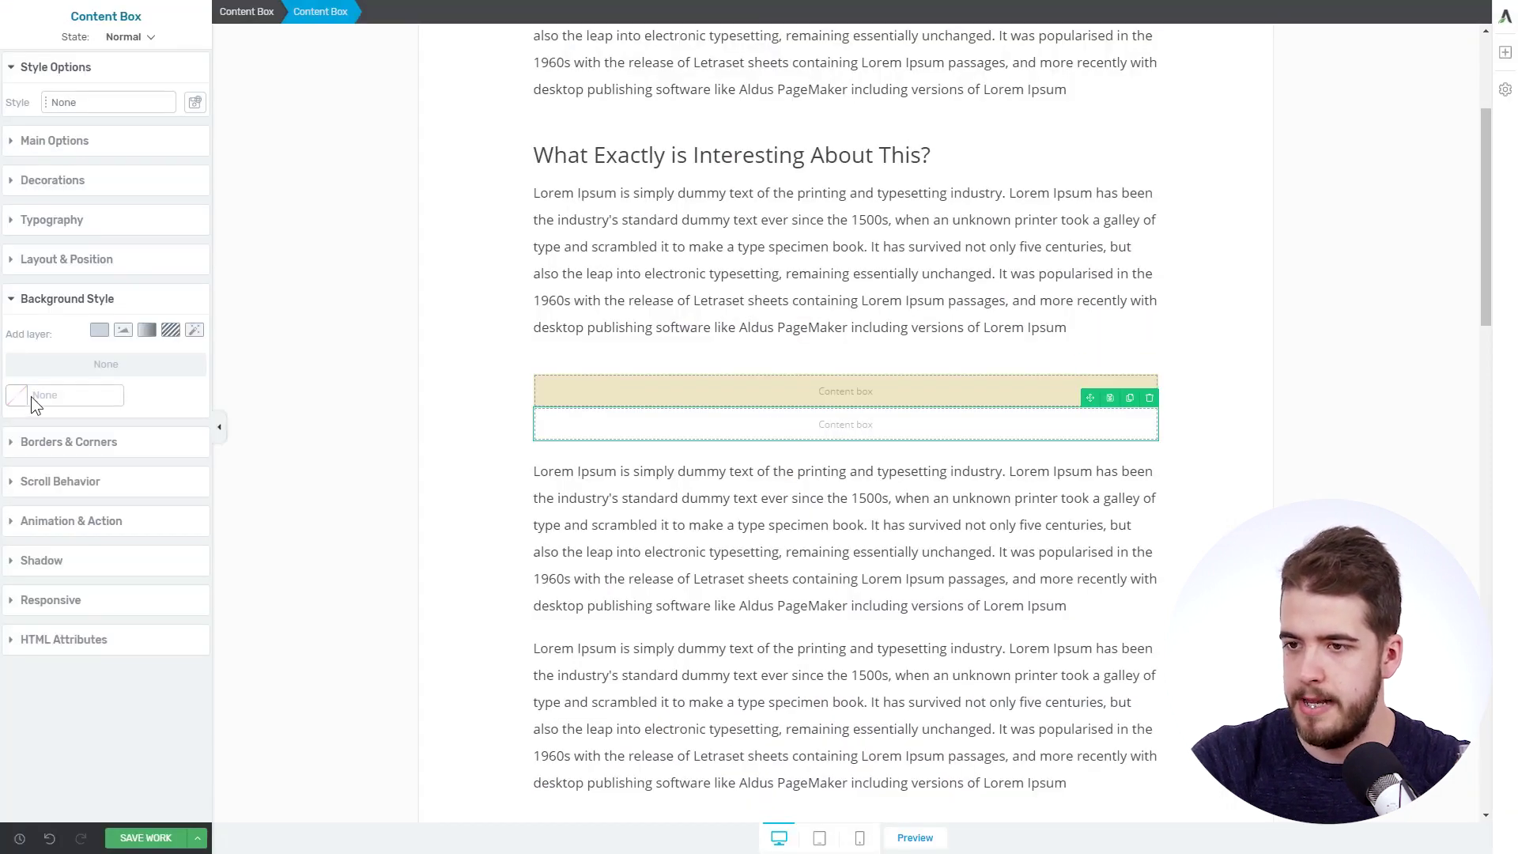
Set the lower inner content box's background colour to #fdfdf1
click(19, 395)
click(110, 609)
key(ctrl+v)
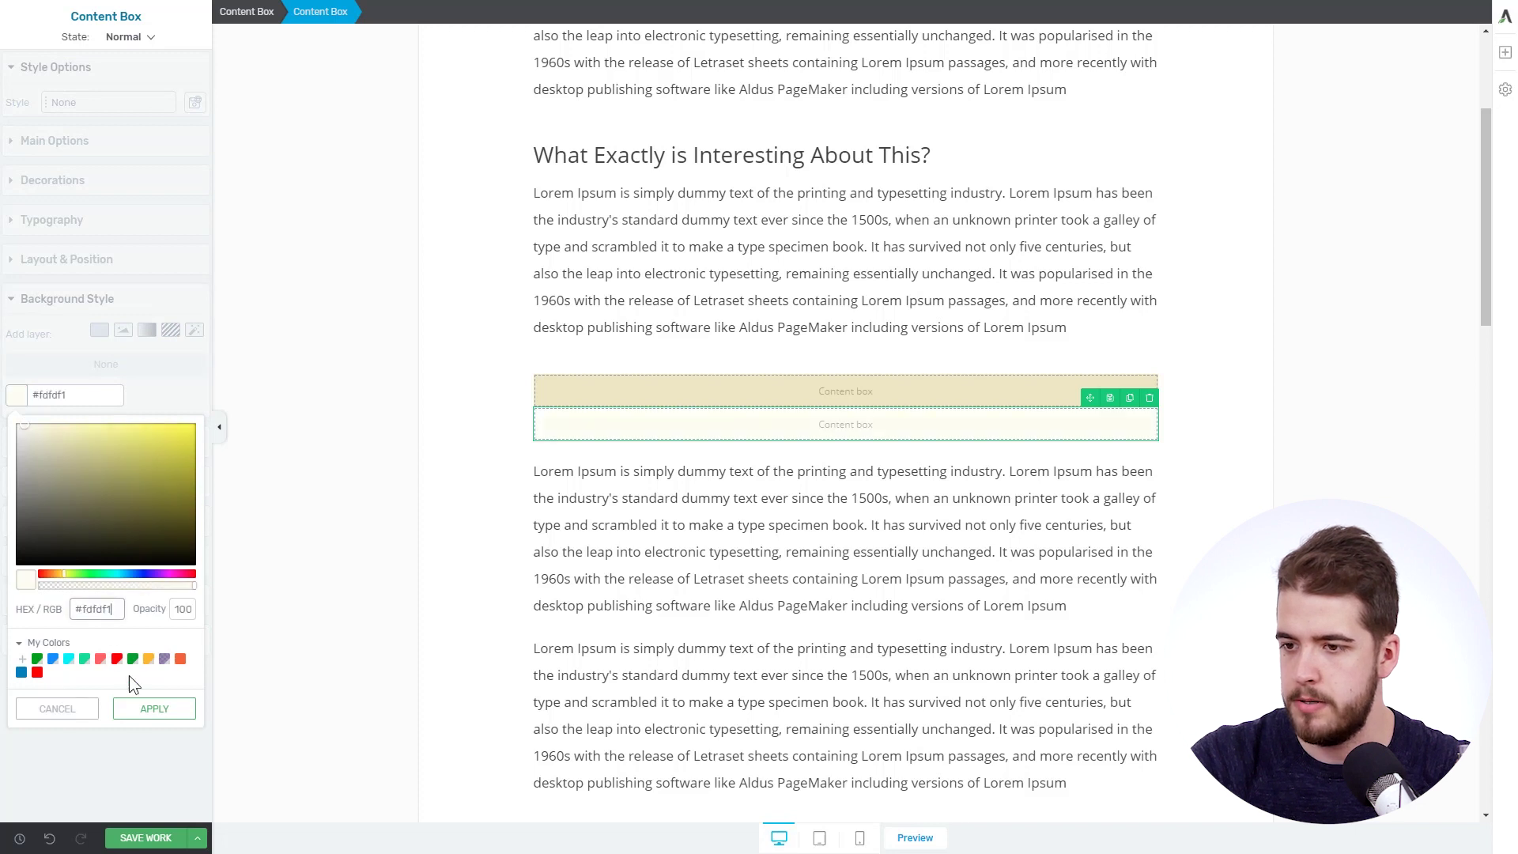
click(180, 707)
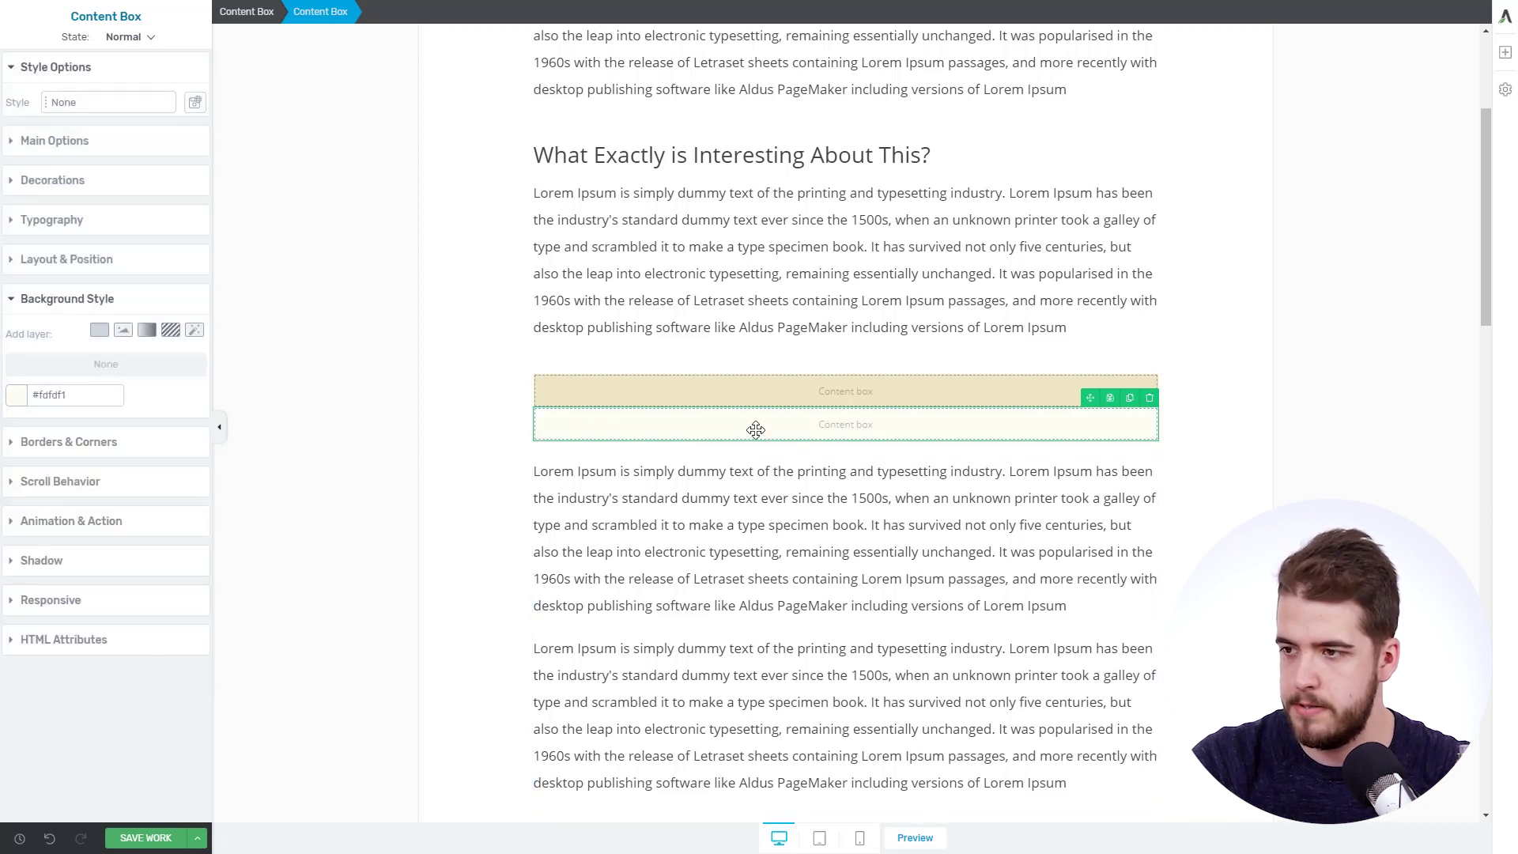
Apply the copied pale colour as the background of the outer content box
click(644, 394)
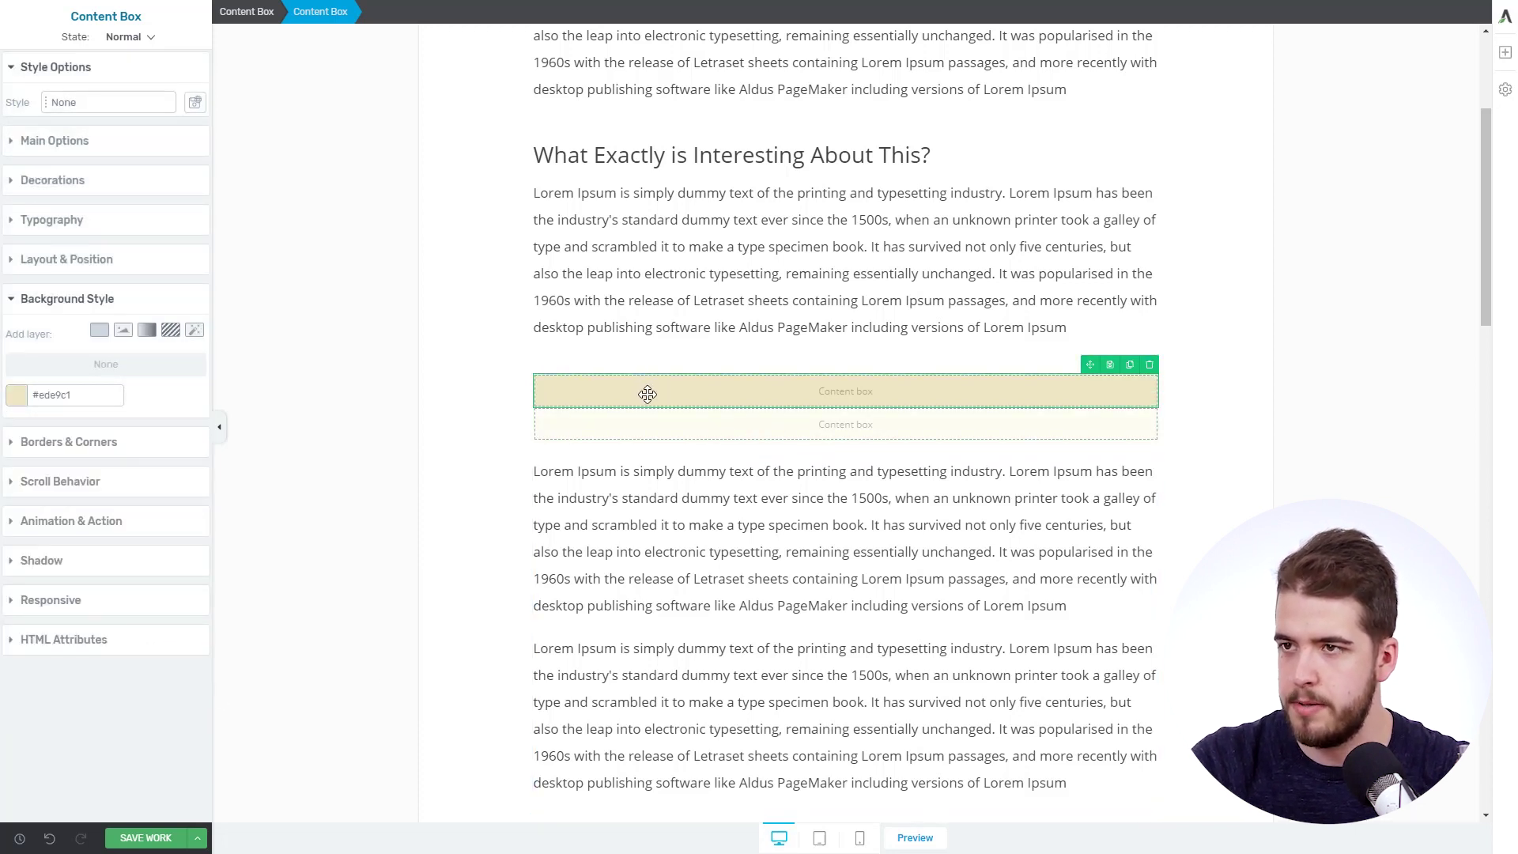
click(259, 17)
click(16, 395)
click(91, 594)
key(ctrl+v)
click(150, 708)
click(346, 541)
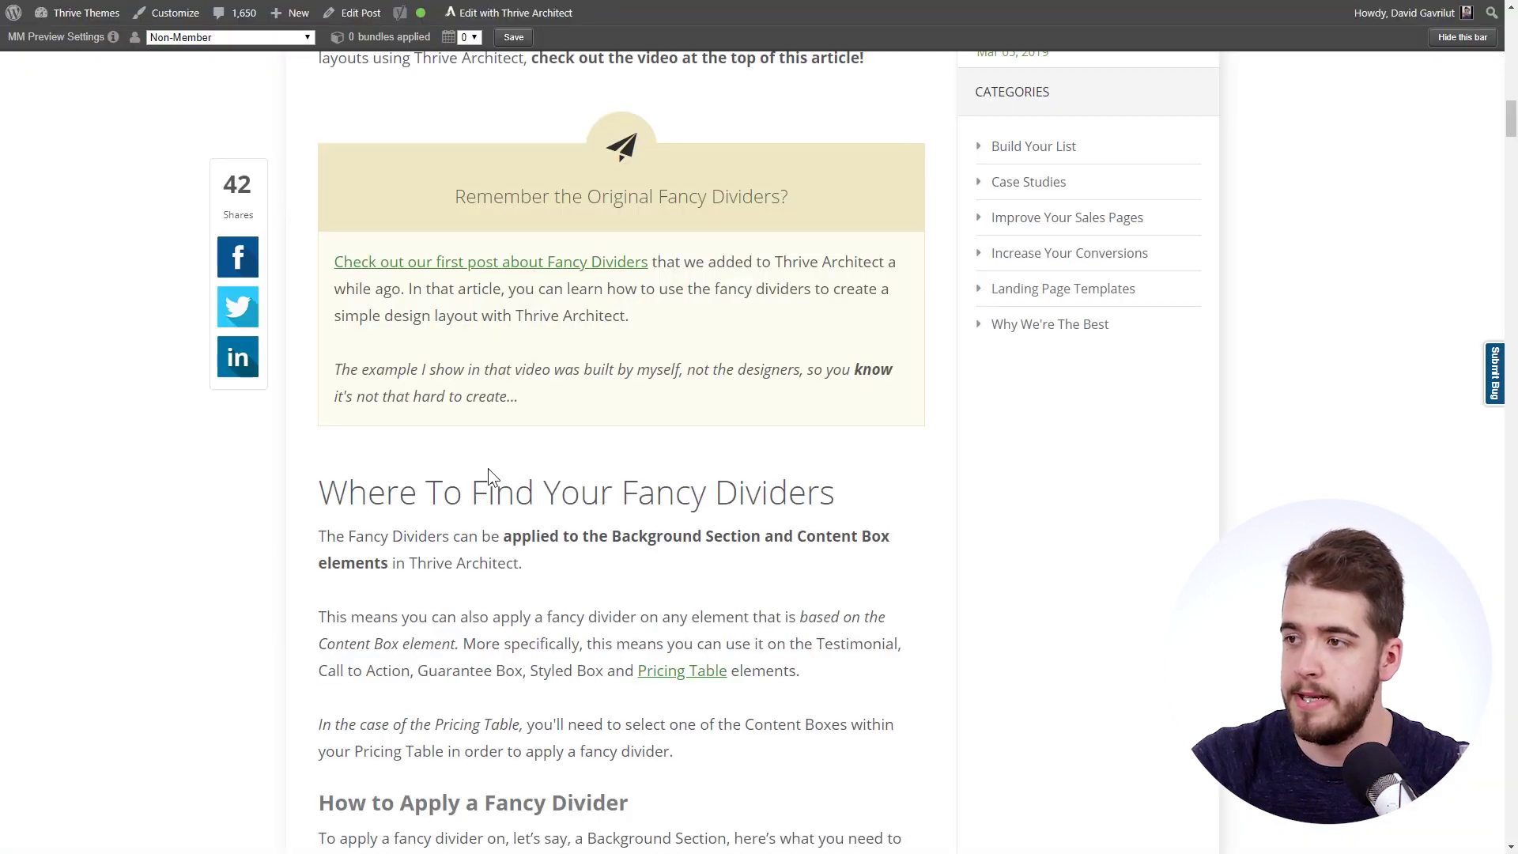
Add an icon element to the upper inner content box, using the outlined light rocket found by searching the icons for "rocket"
scroll(514, 490, up, 2)
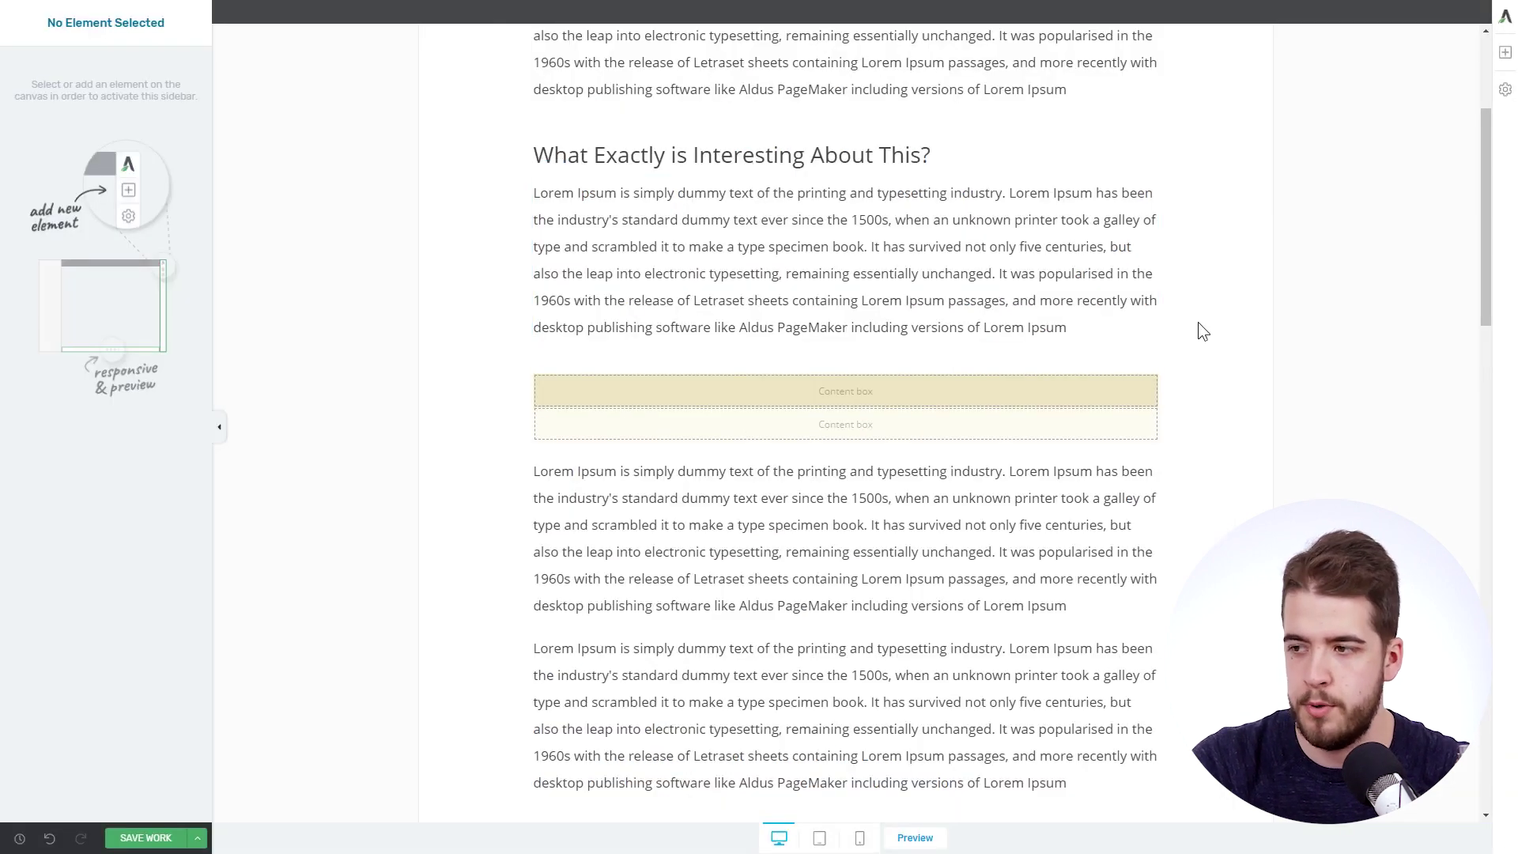
click(1504, 52)
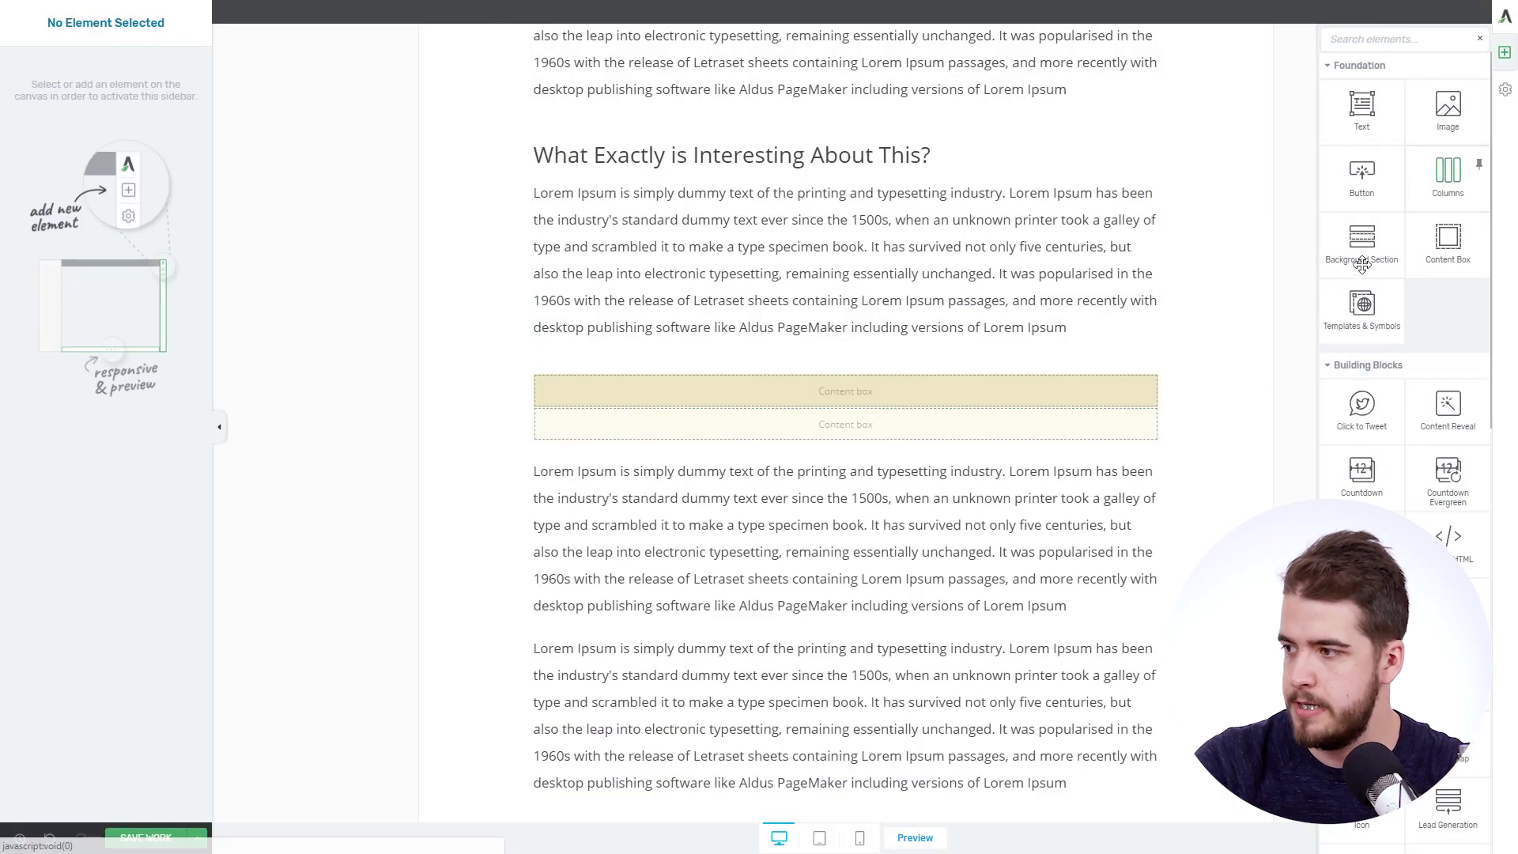
scroll(1378, 246, down, 5)
drag(1362, 626, 908, 399)
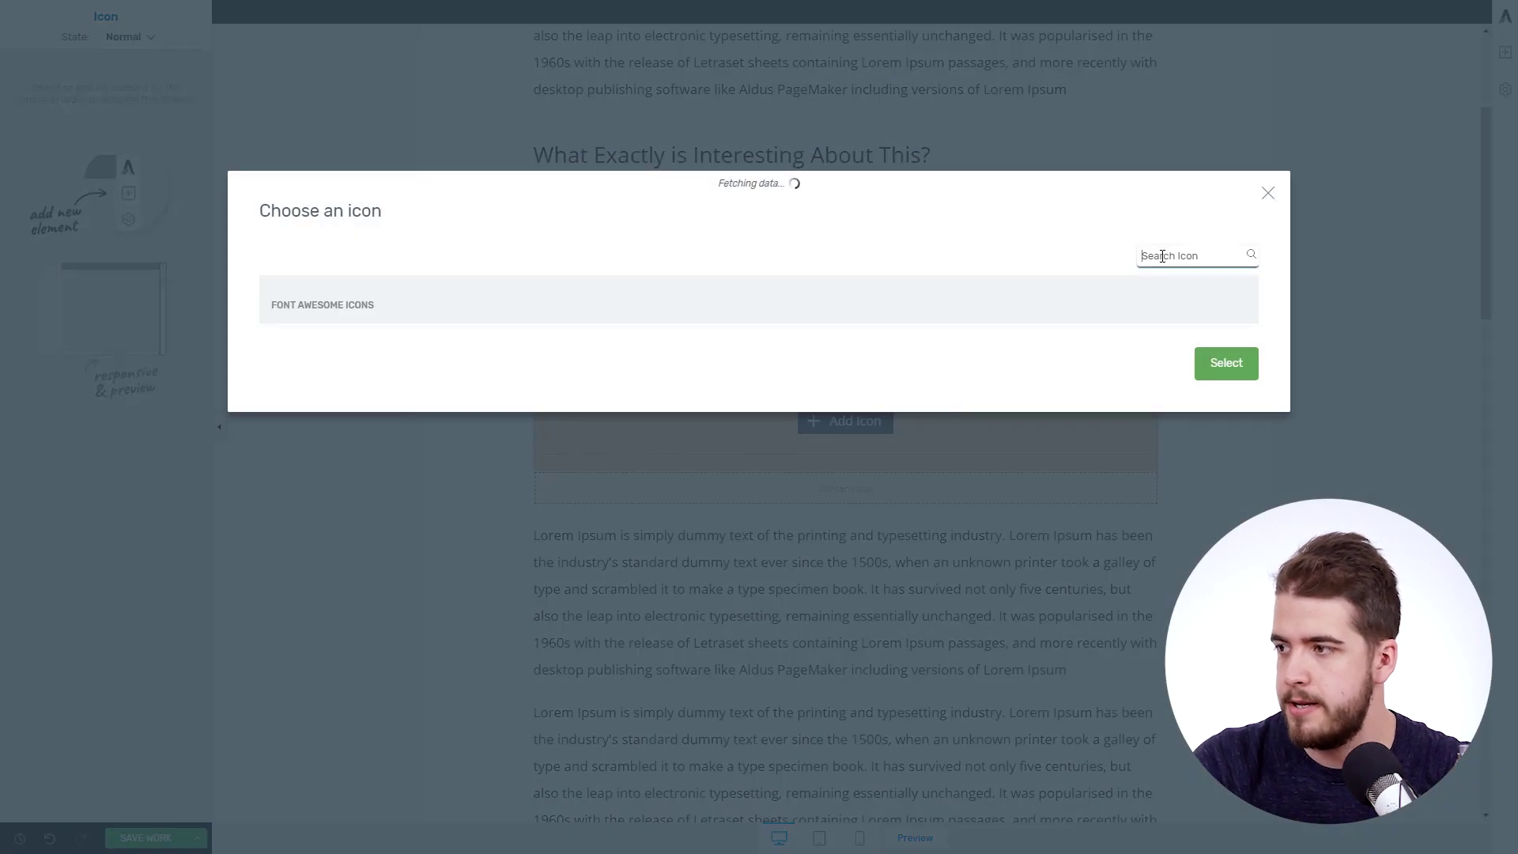
click(1161, 255)
text(rocket)
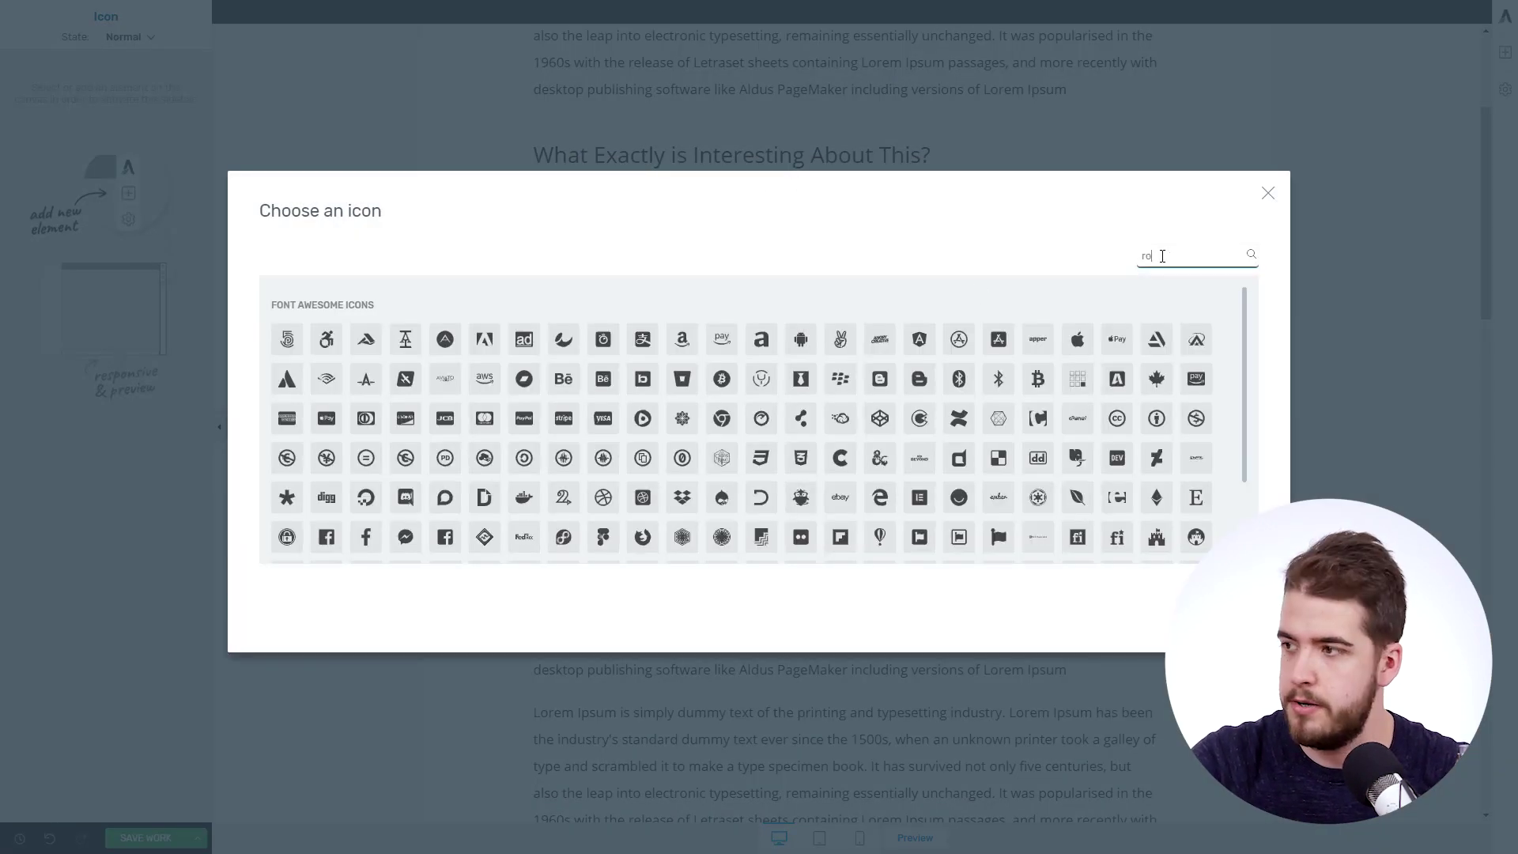
click(328, 350)
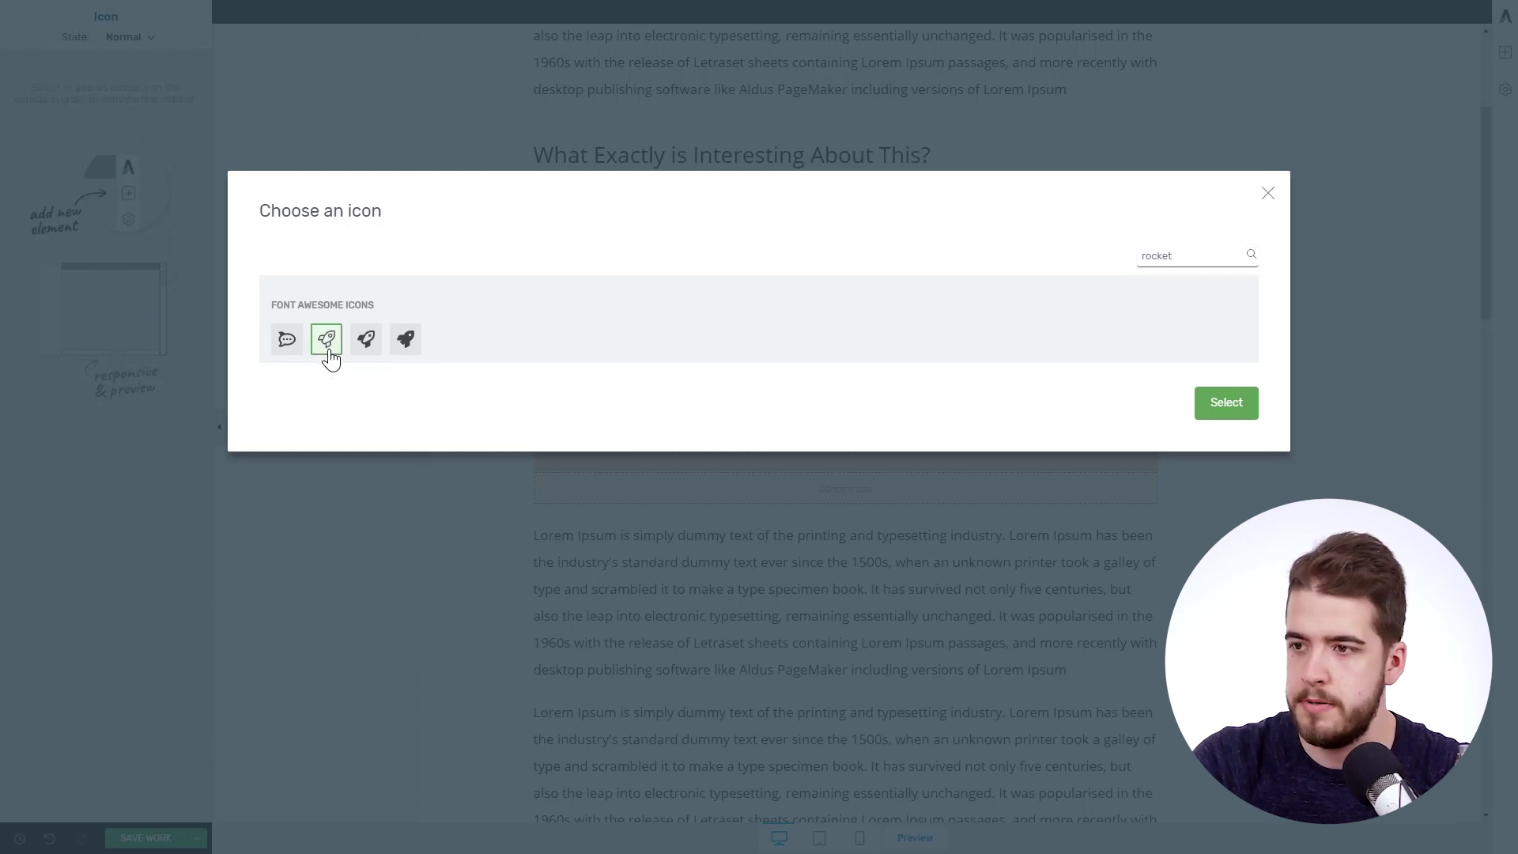
click(1226, 408)
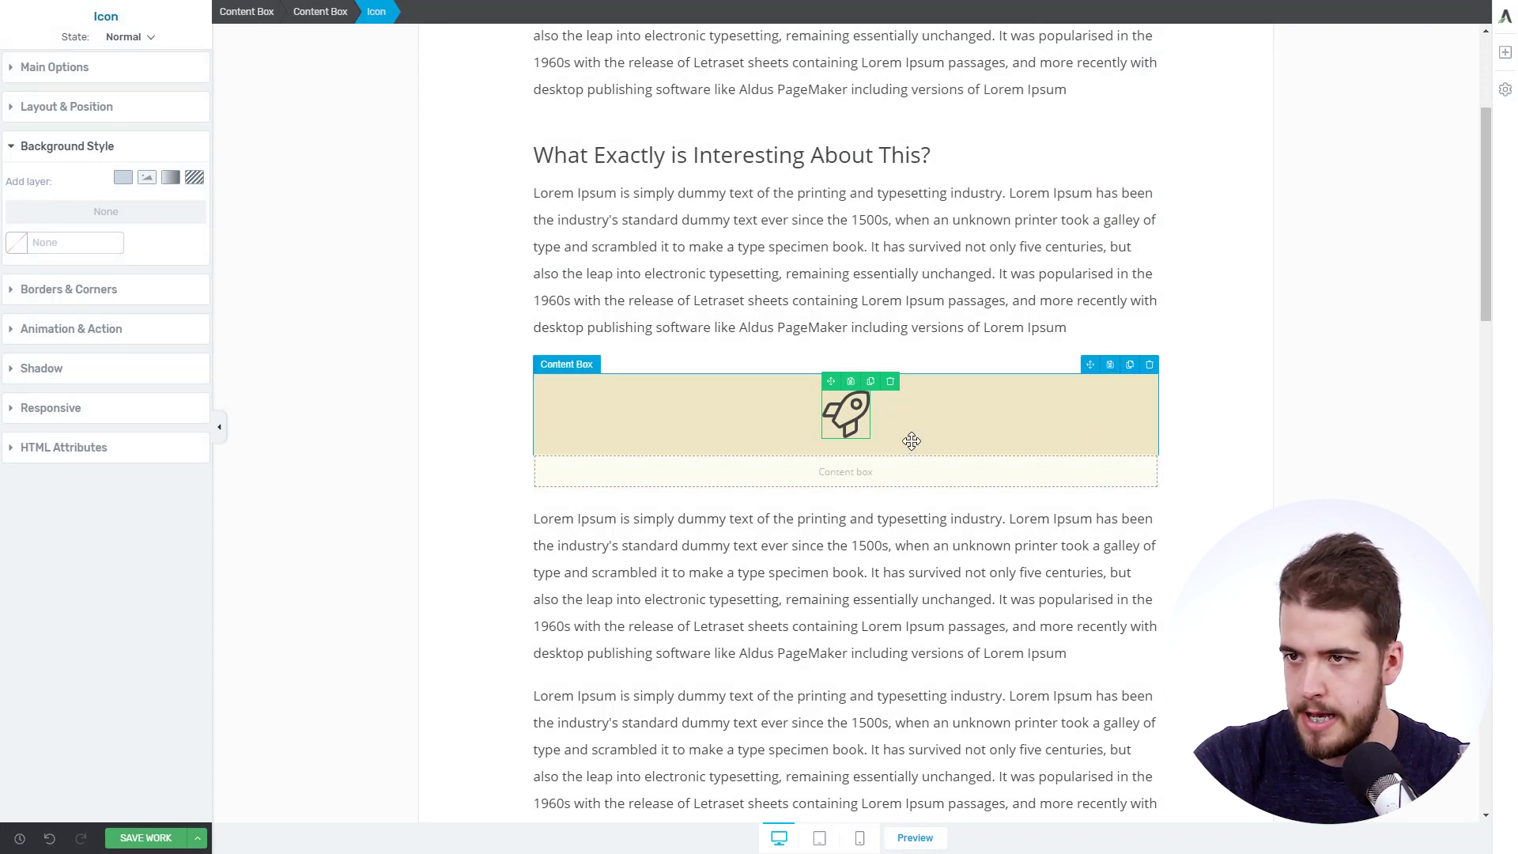
Set the rocket icon's size to 50 px and its corner radius to 71 px
click(112, 67)
double_click(179, 179)
text(50)
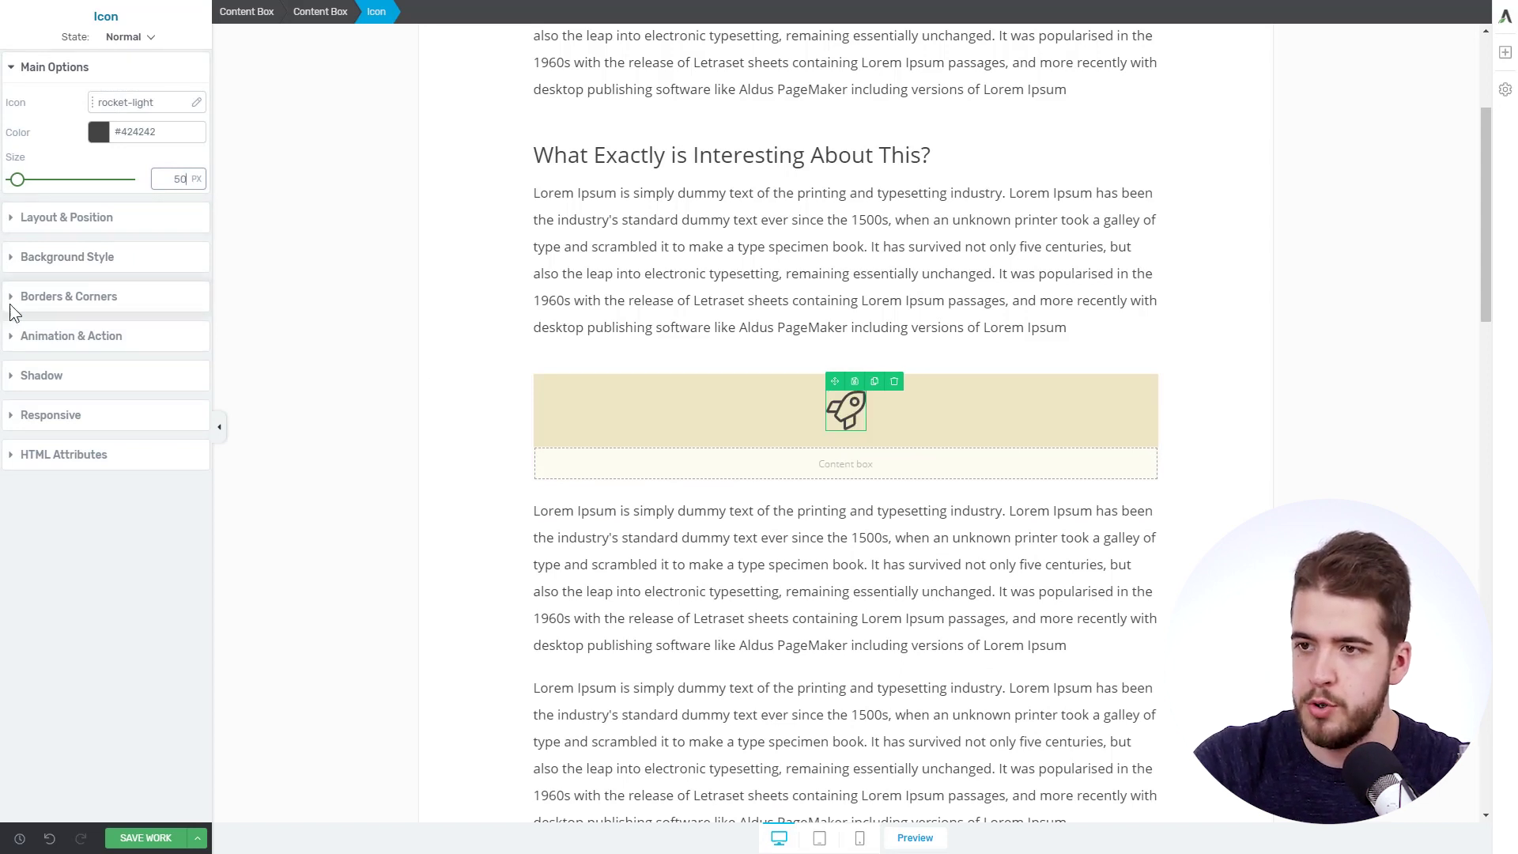
click(94, 299)
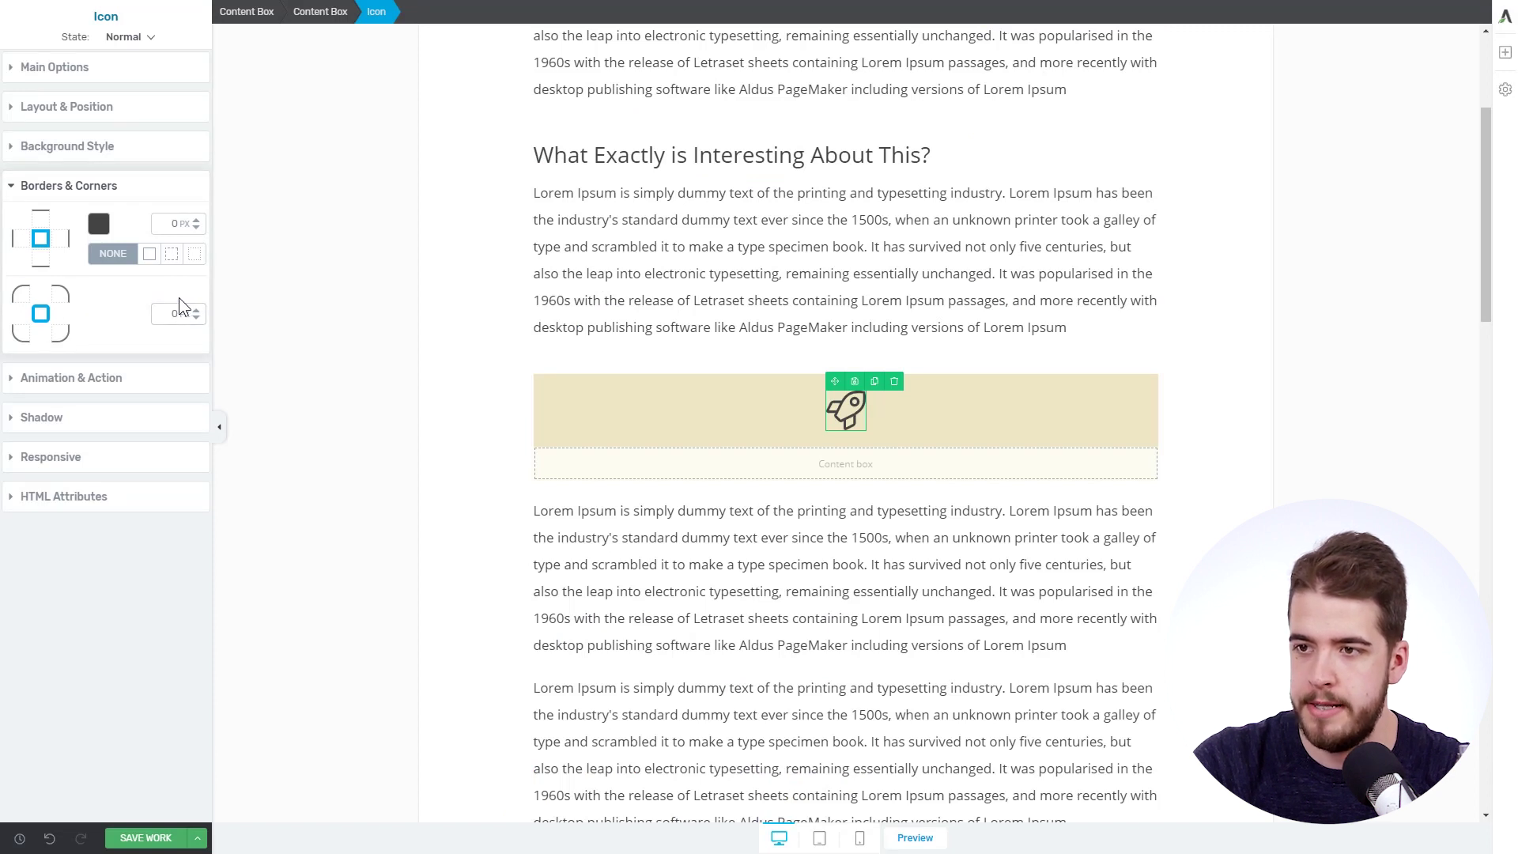
drag(196, 315, 200, 272)
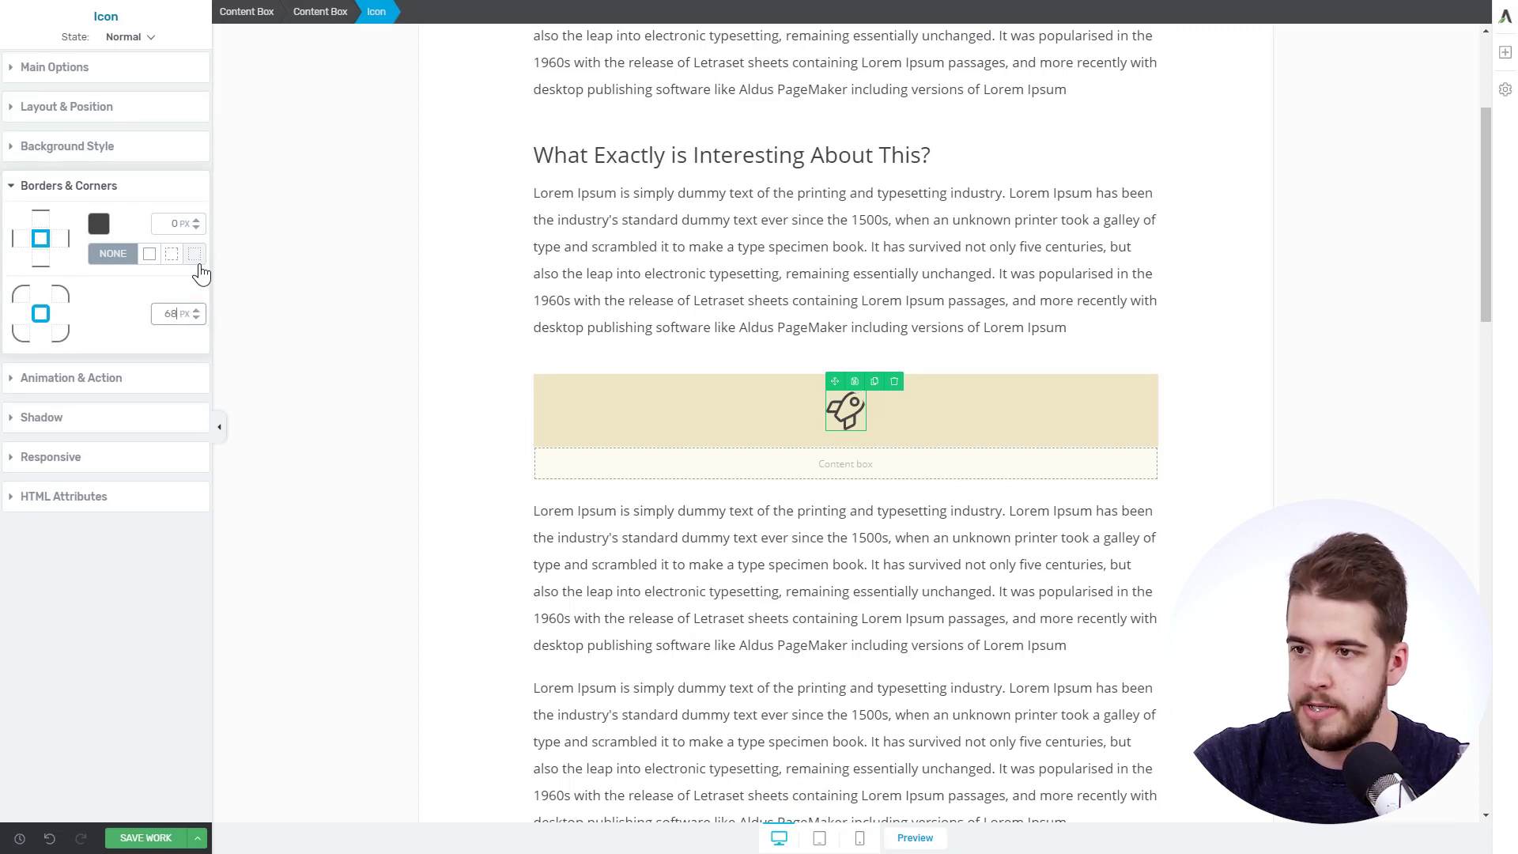
click(195, 309)
click(196, 309)
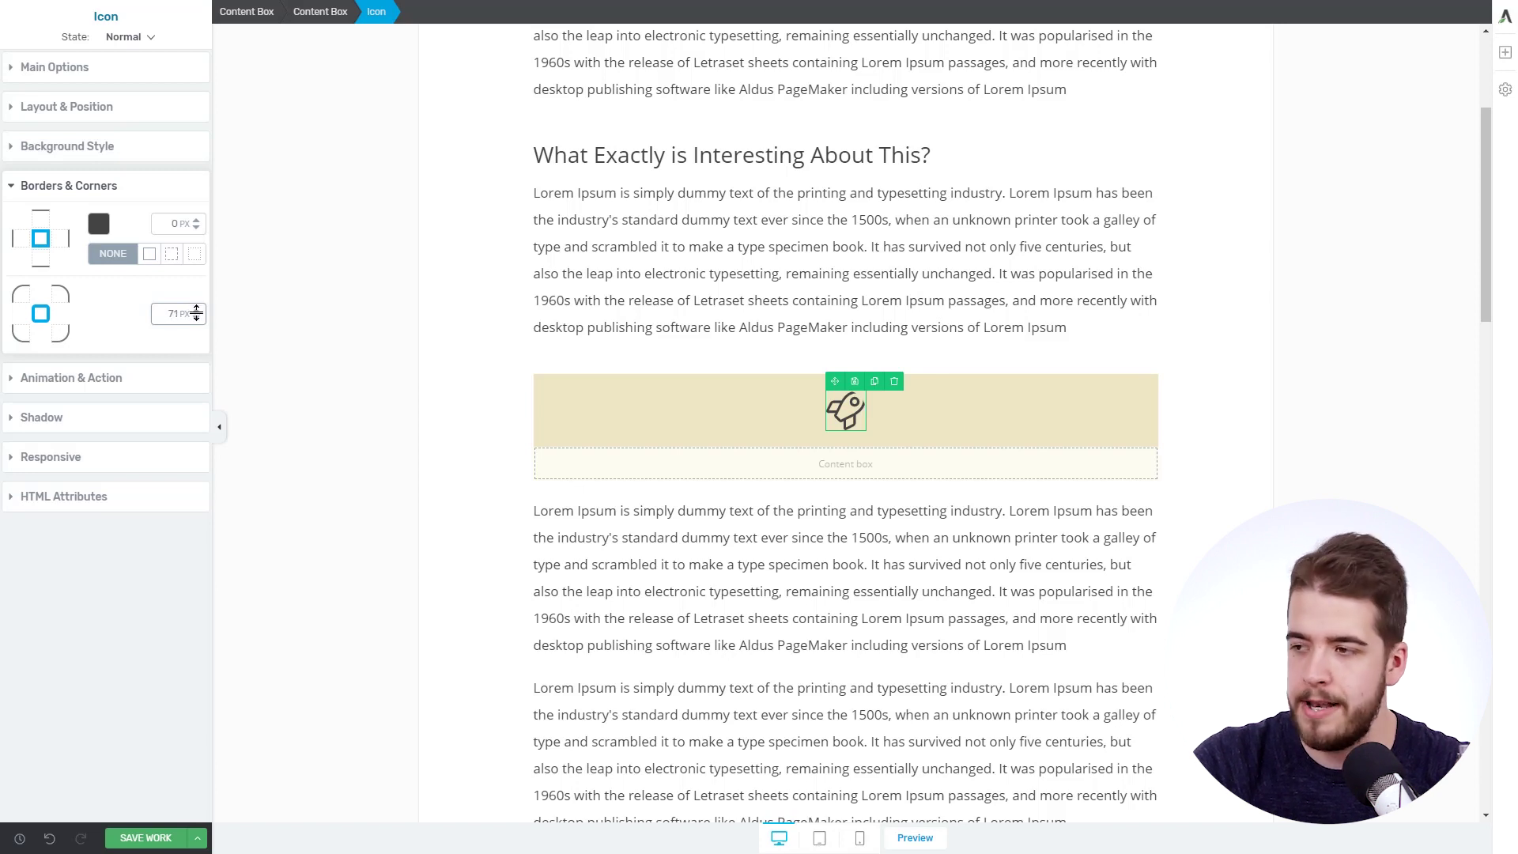
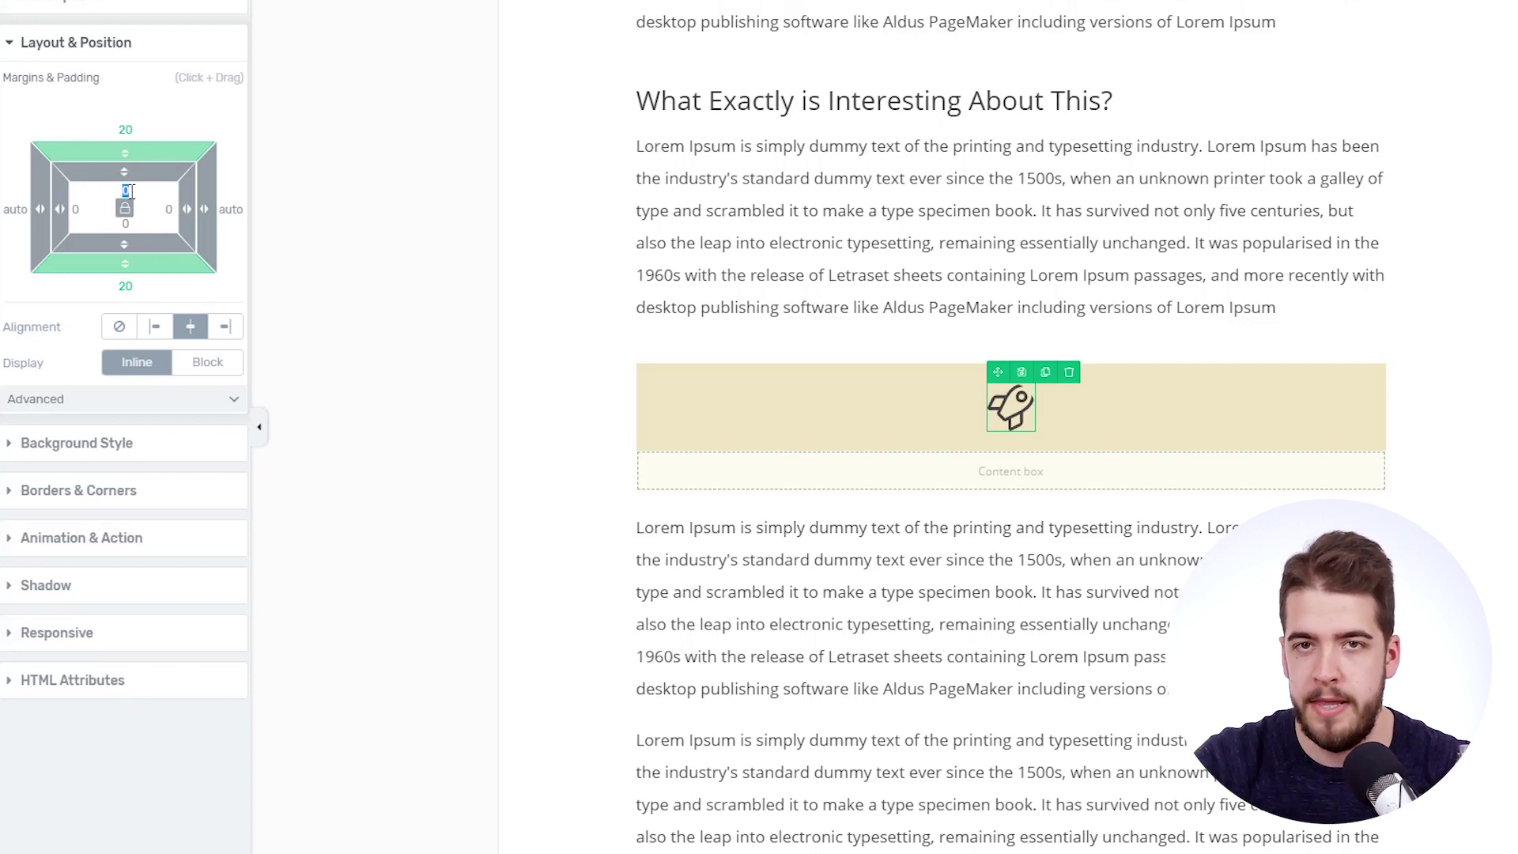
Give the rocket icon 20 px of padding on all sides and a top margin of -45 px
text(20)
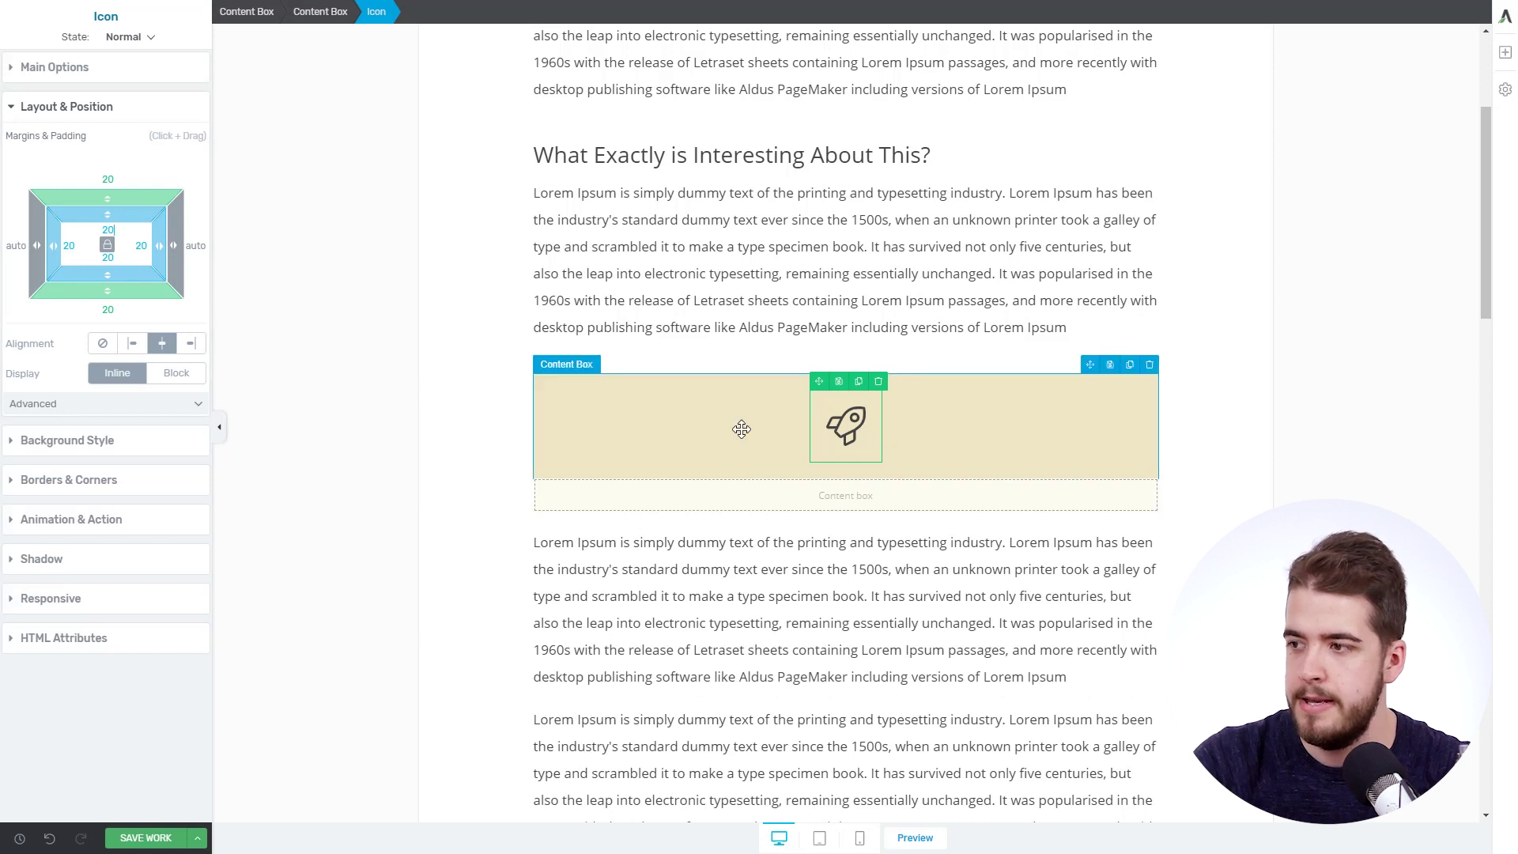
click(409, 374)
click(829, 423)
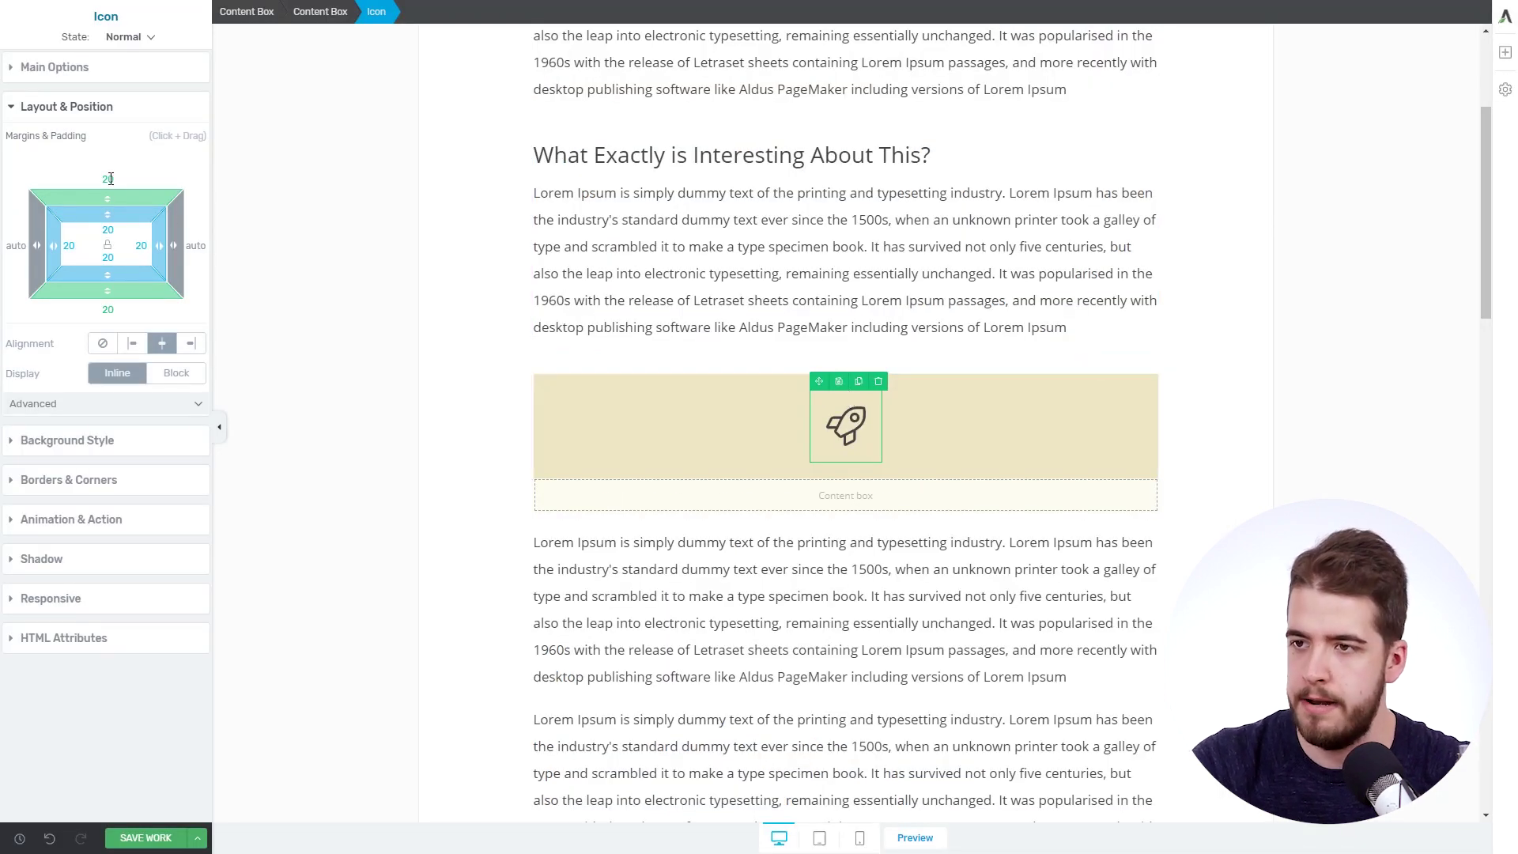
drag(107, 198, 123, 302)
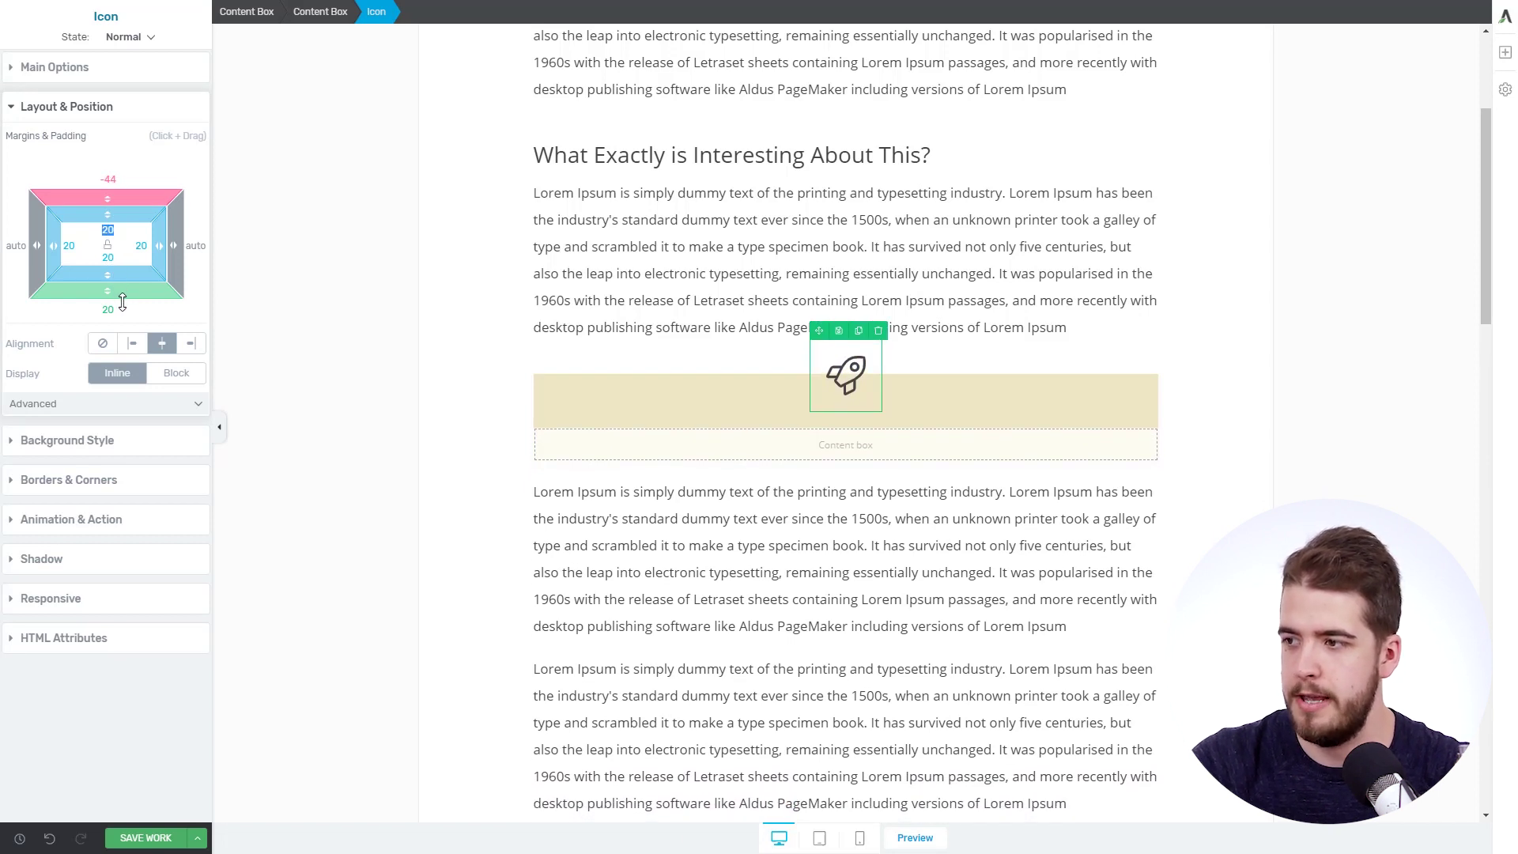
click(316, 397)
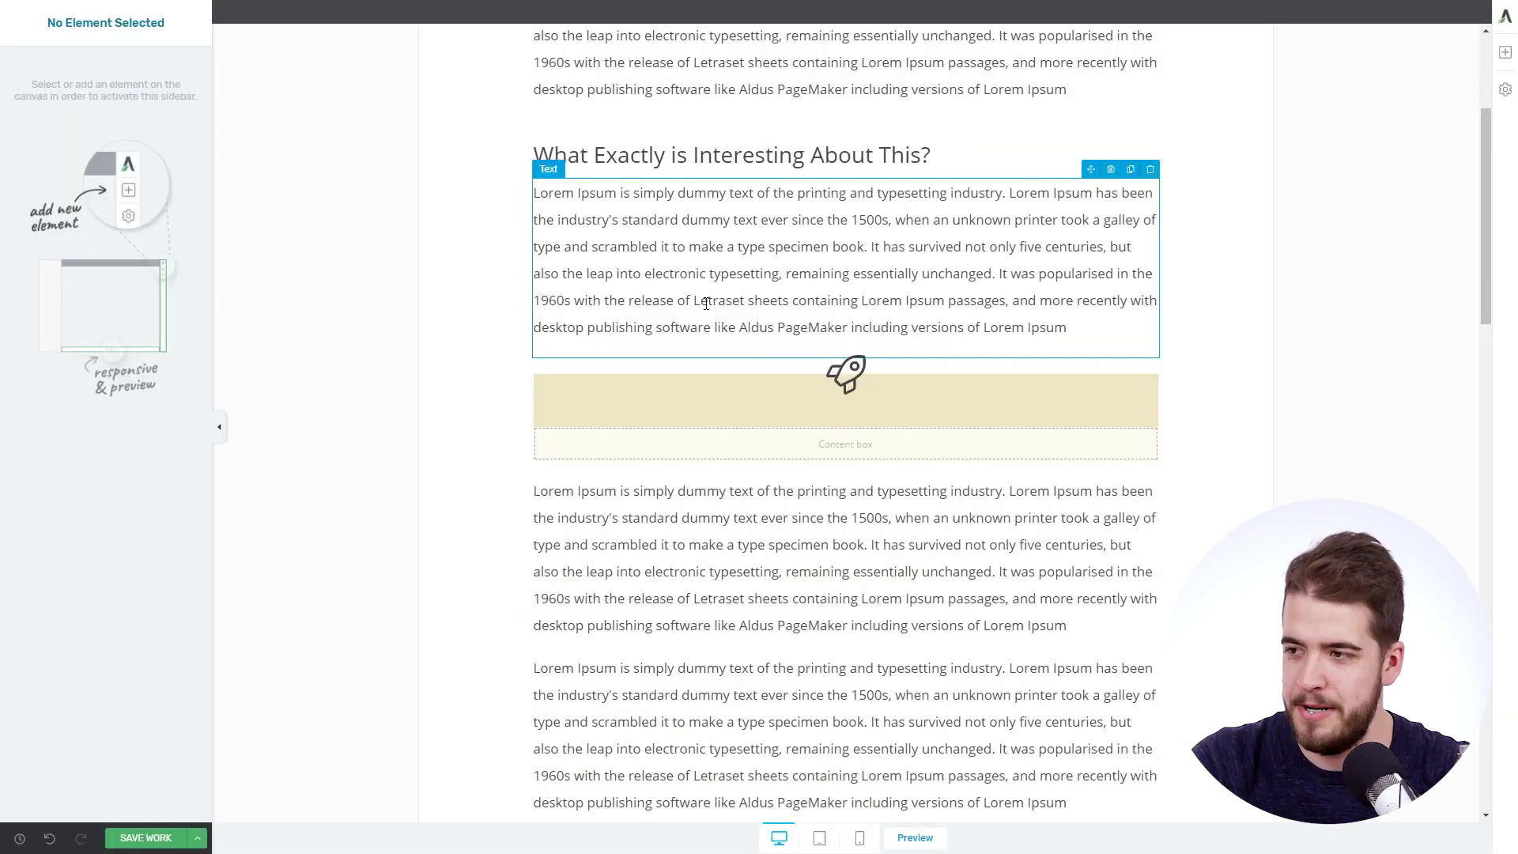
click(846, 378)
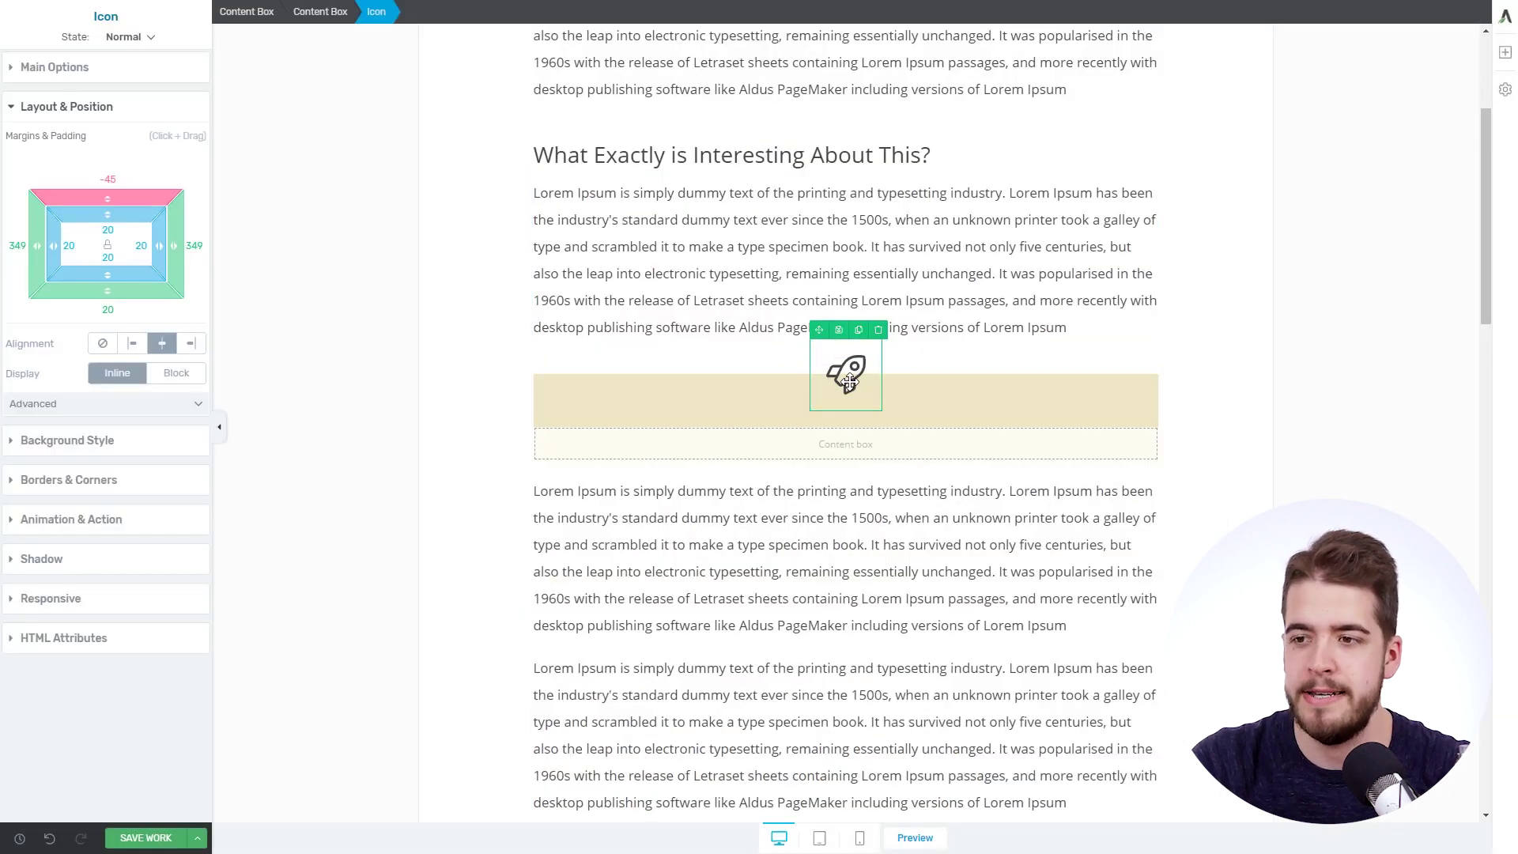
Save the upper inner content box's background colour #ede9c1 to My Colors
click(741, 406)
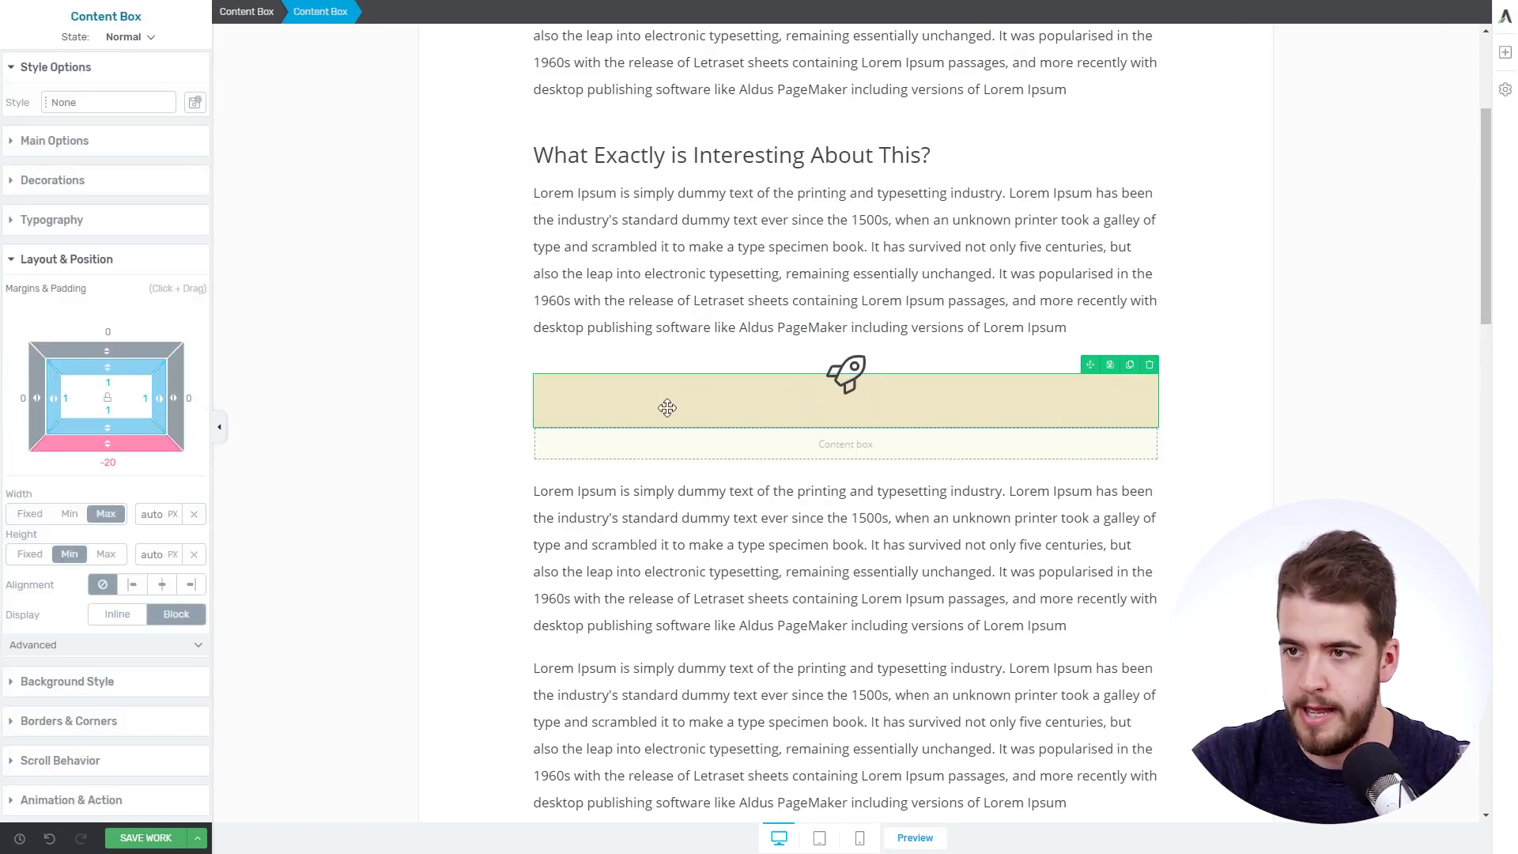
click(91, 692)
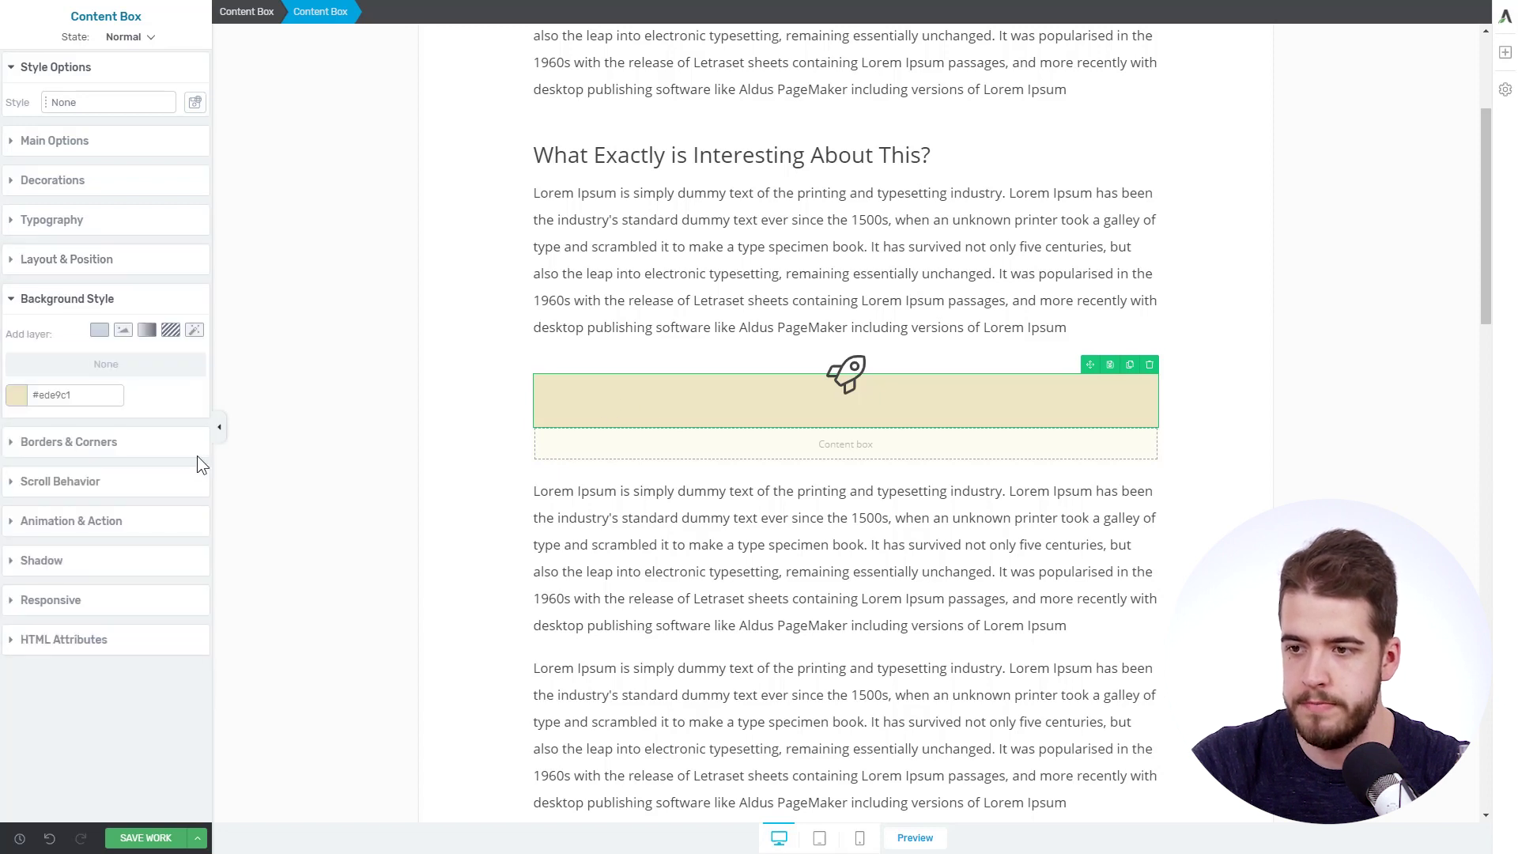
click(17, 396)
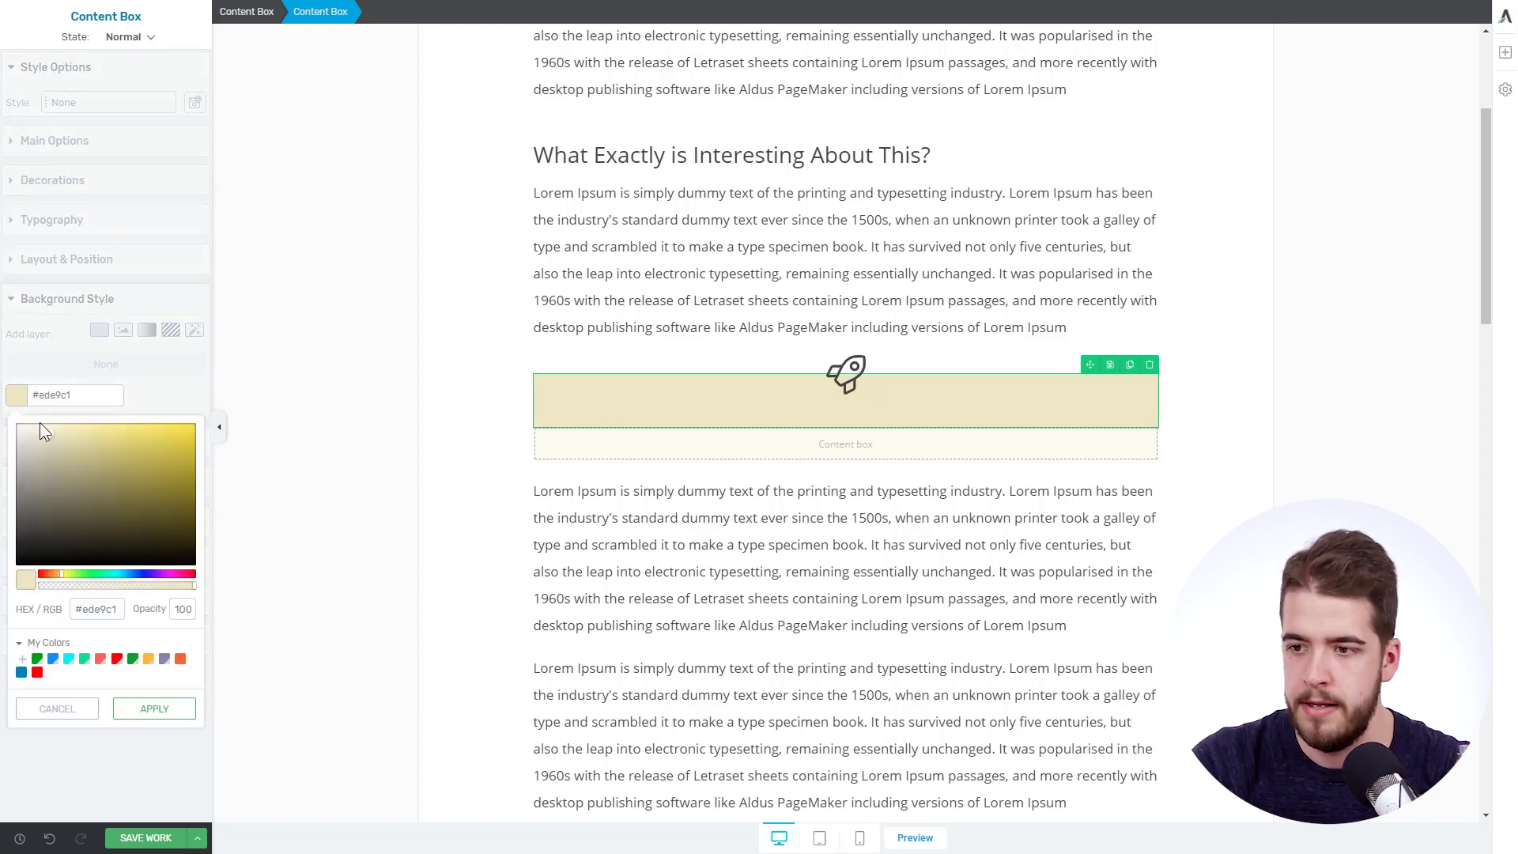
click(22, 659)
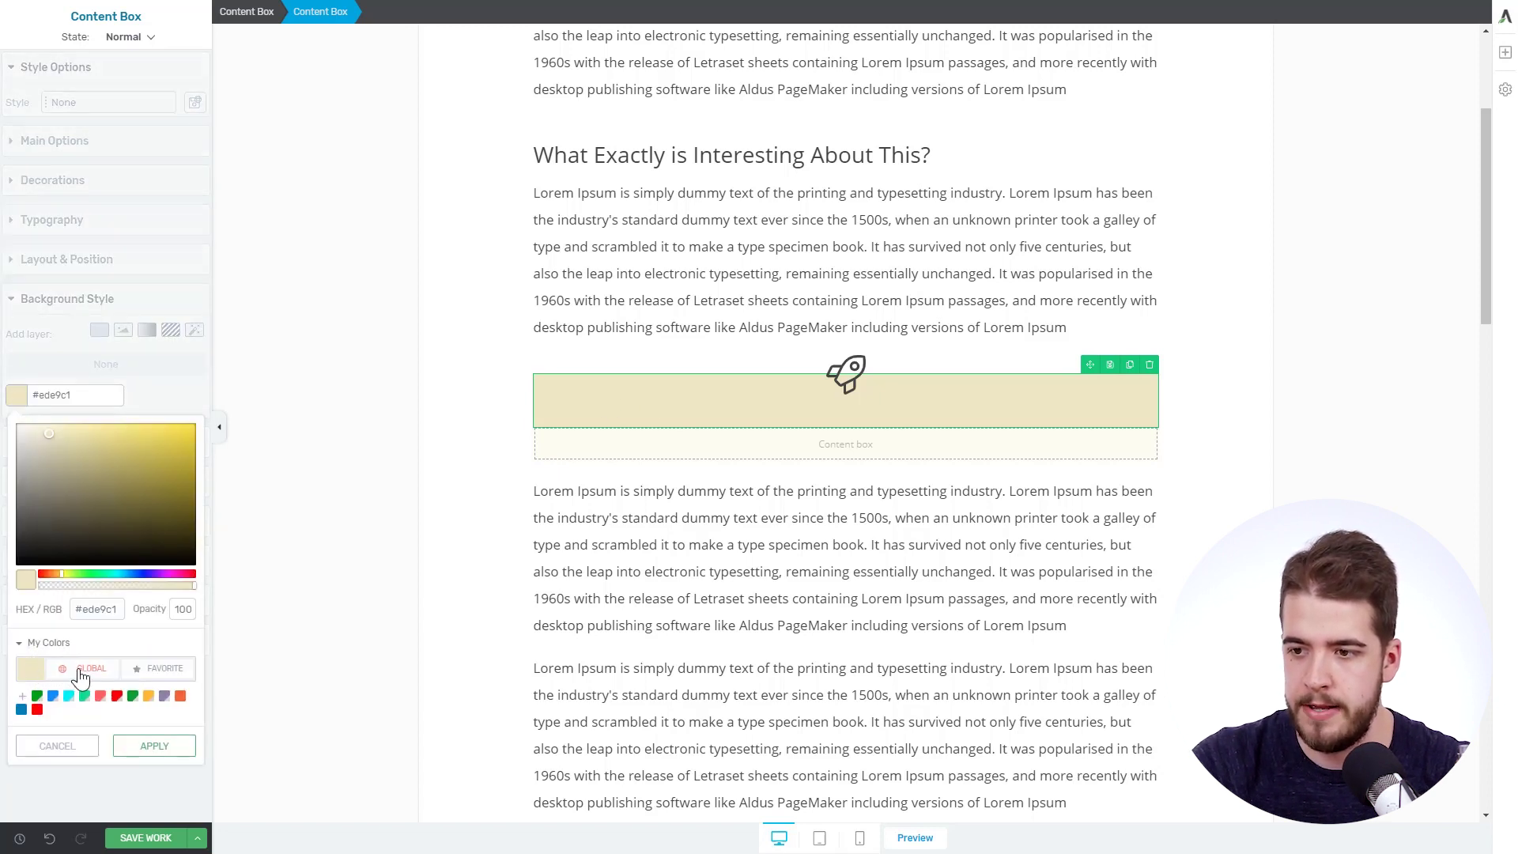
click(155, 748)
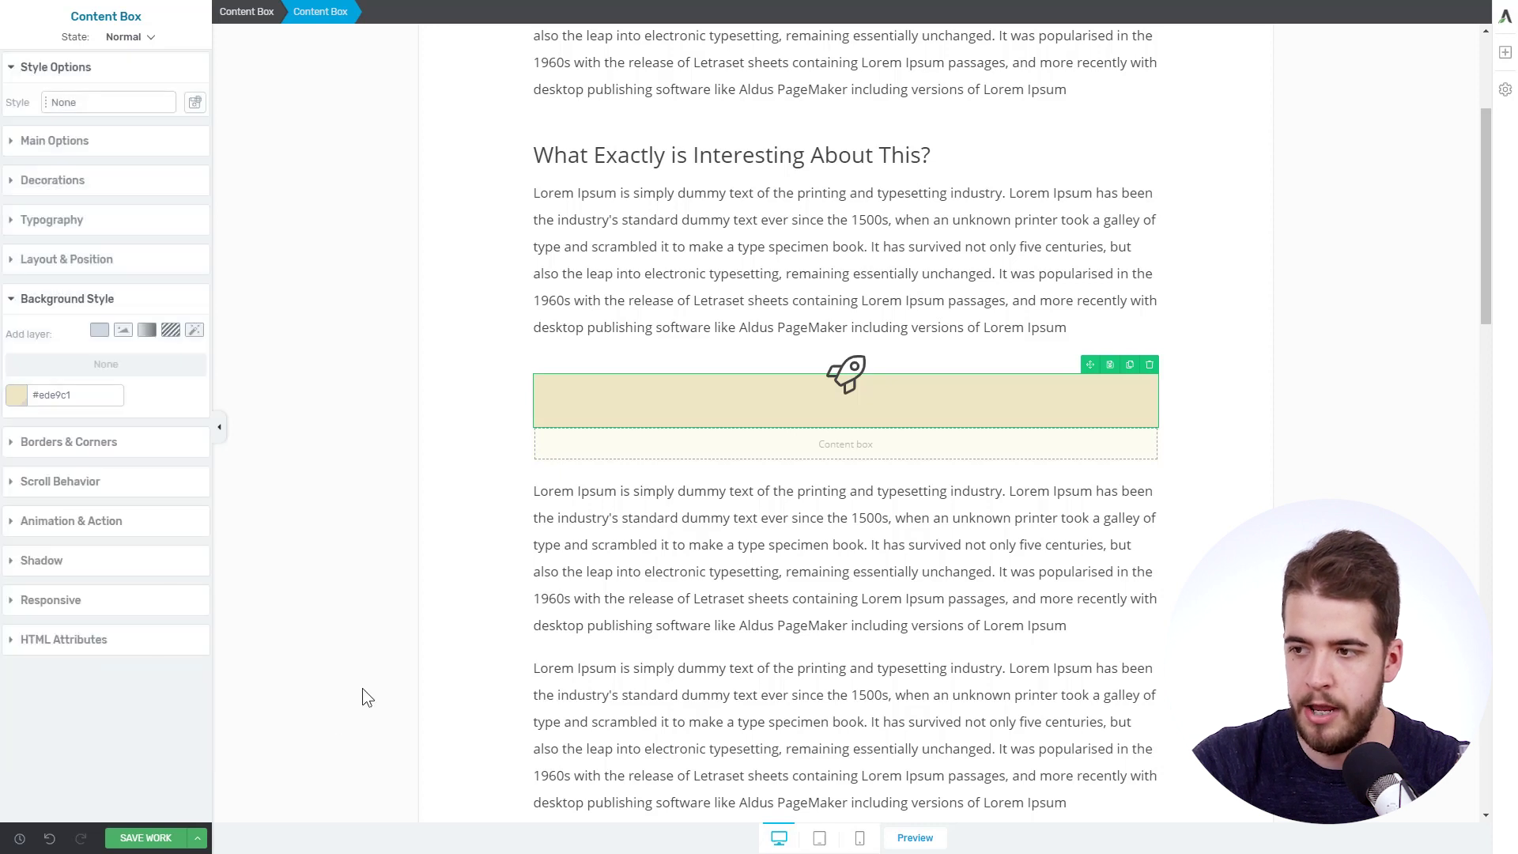
Apply the saved colour #ede9c1 as the rocket icon's background
click(807, 377)
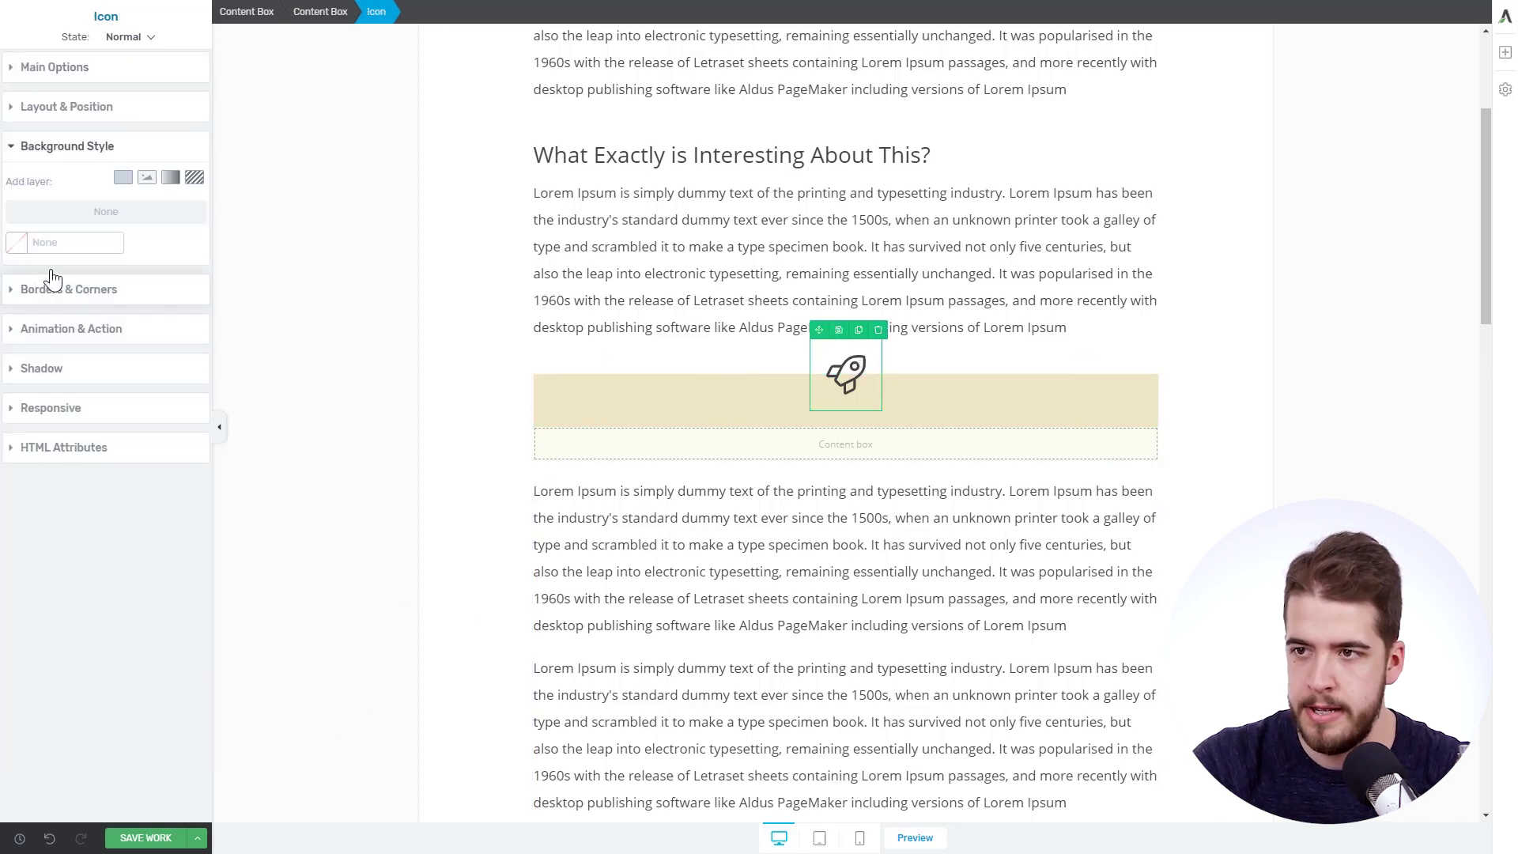
click(55, 237)
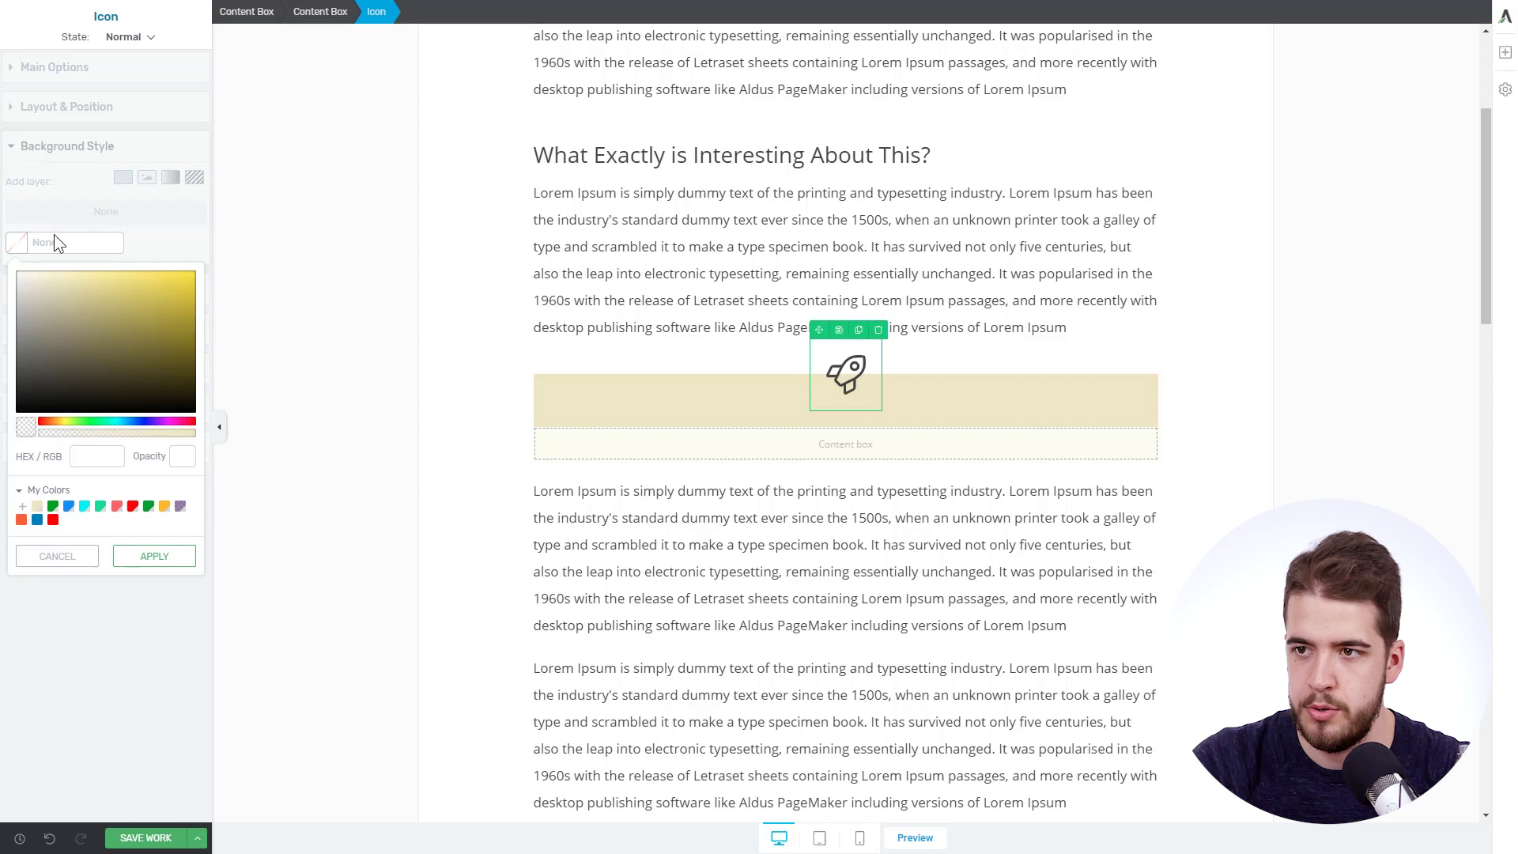
click(37, 506)
click(141, 607)
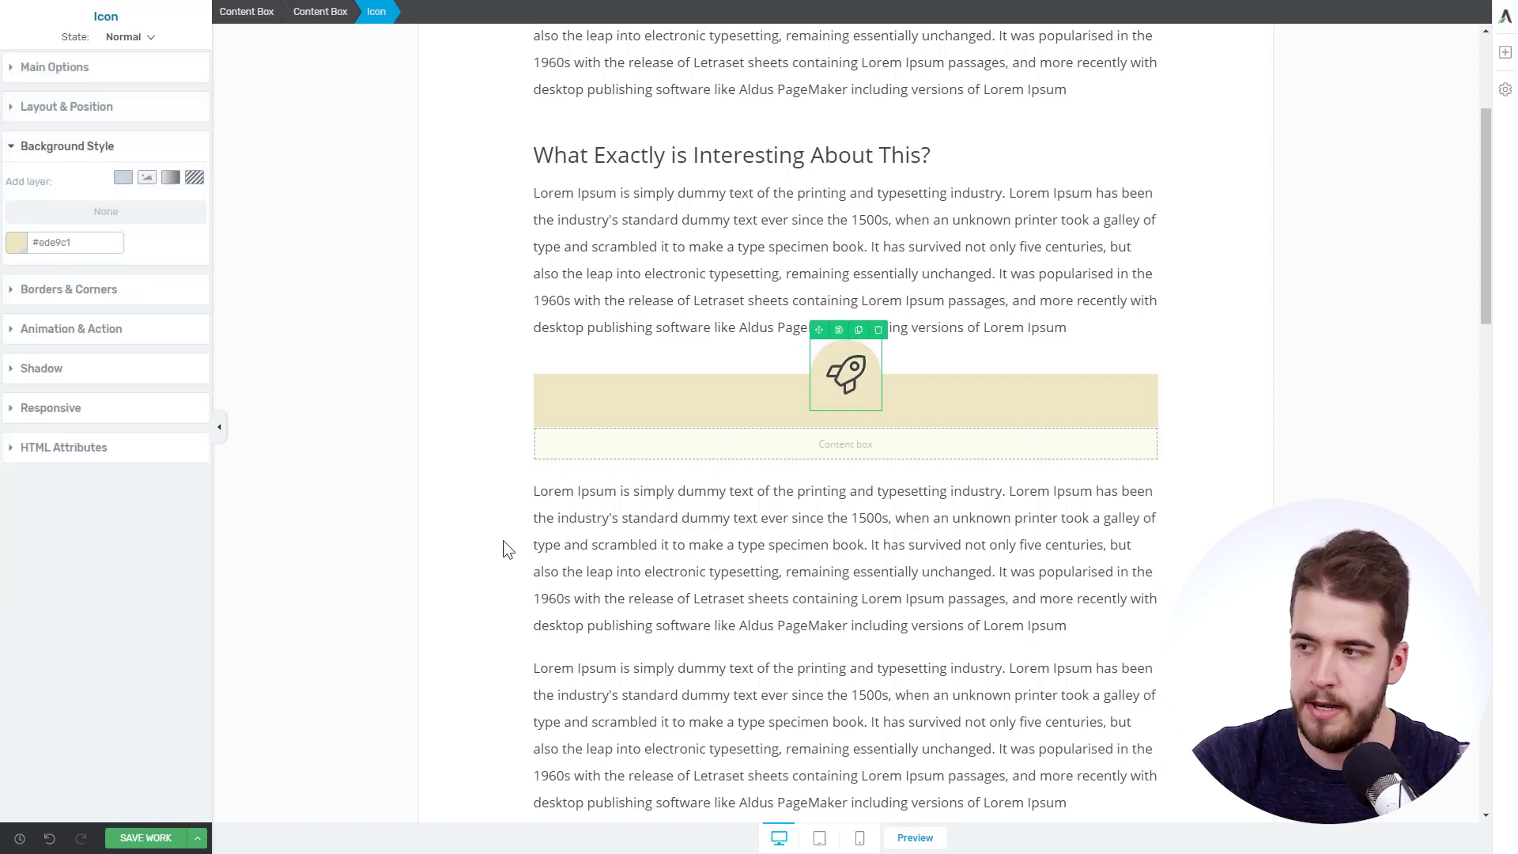
click(397, 654)
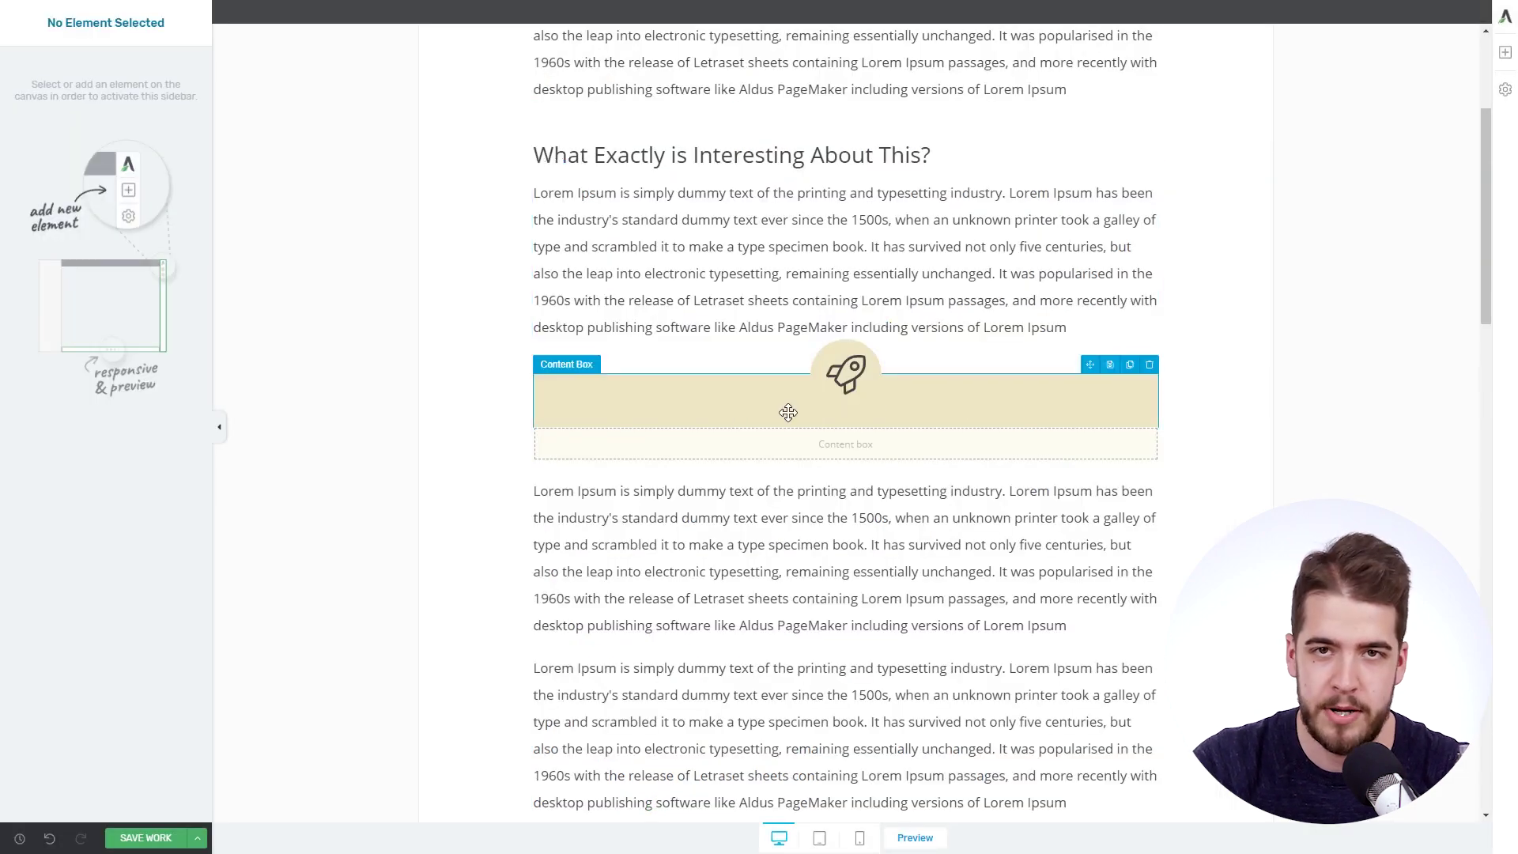
Add a text element below the rocket icon in the upper inner content box and format it as a centred Heading 4
click(1505, 52)
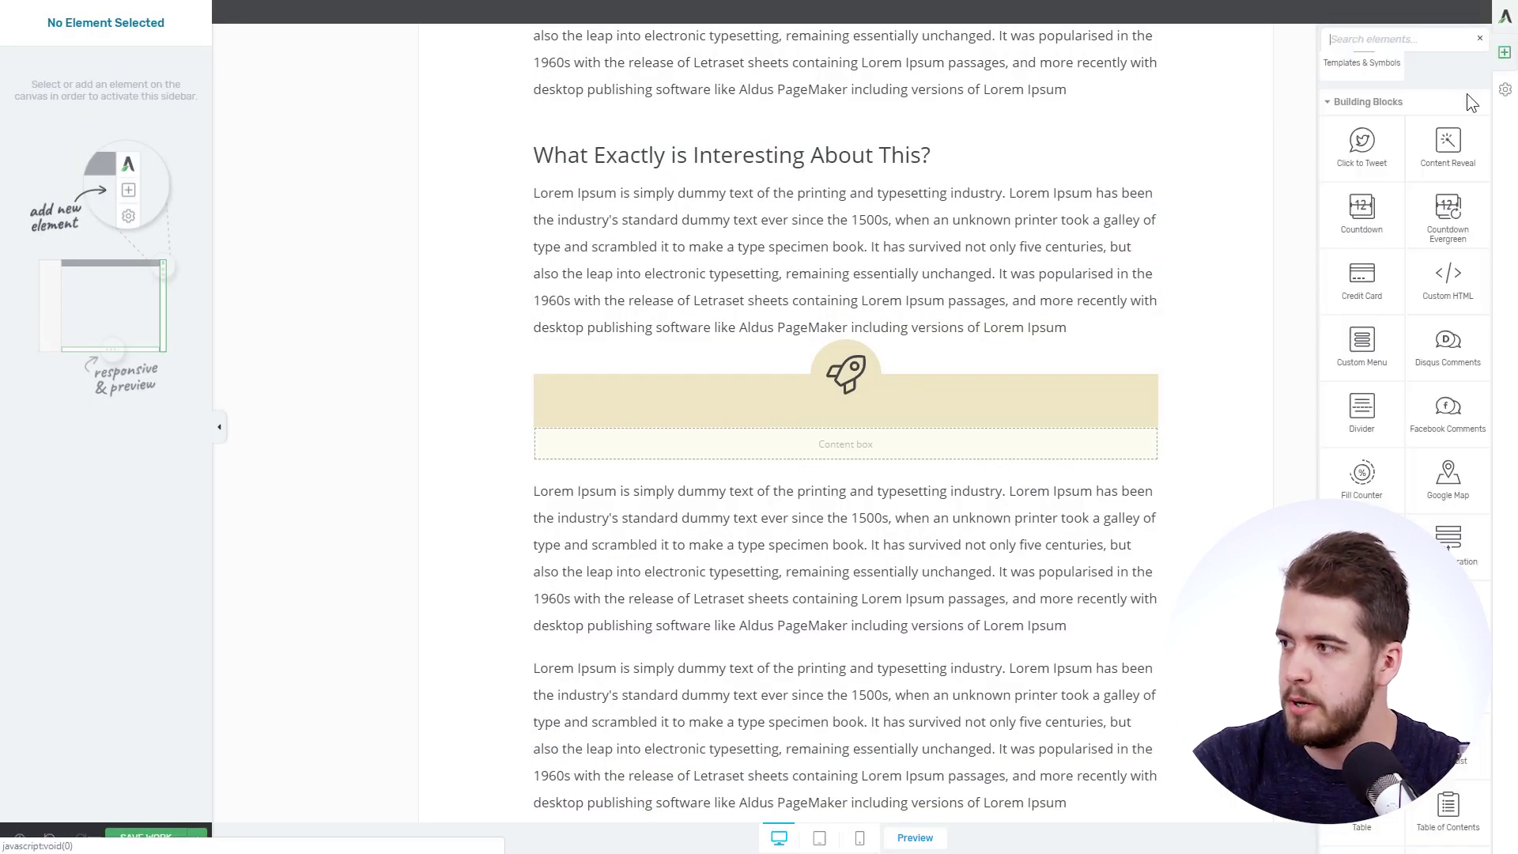
drag(1371, 107, 858, 409)
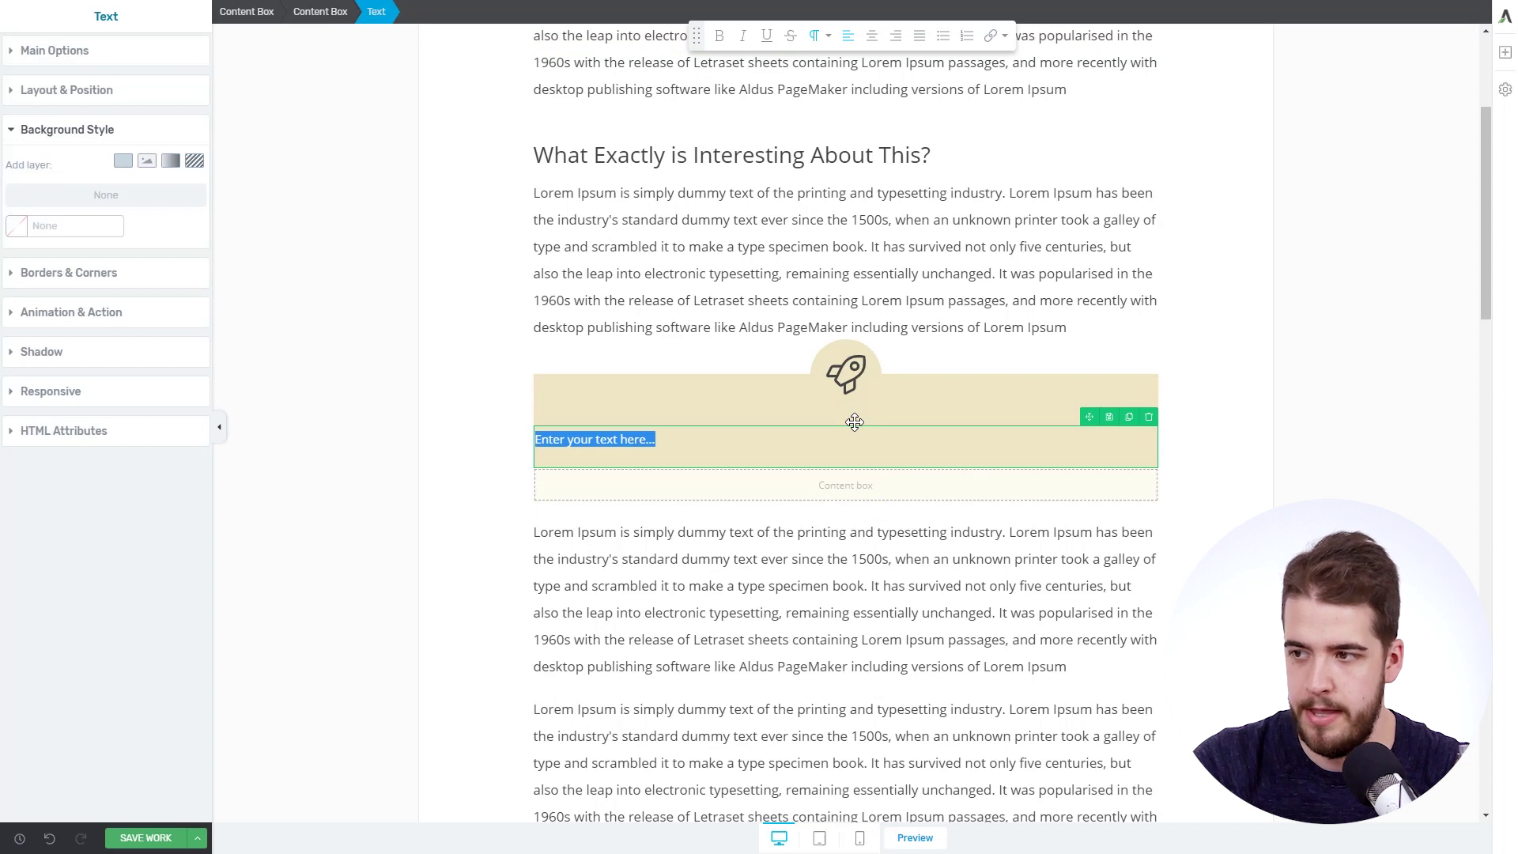
click(871, 36)
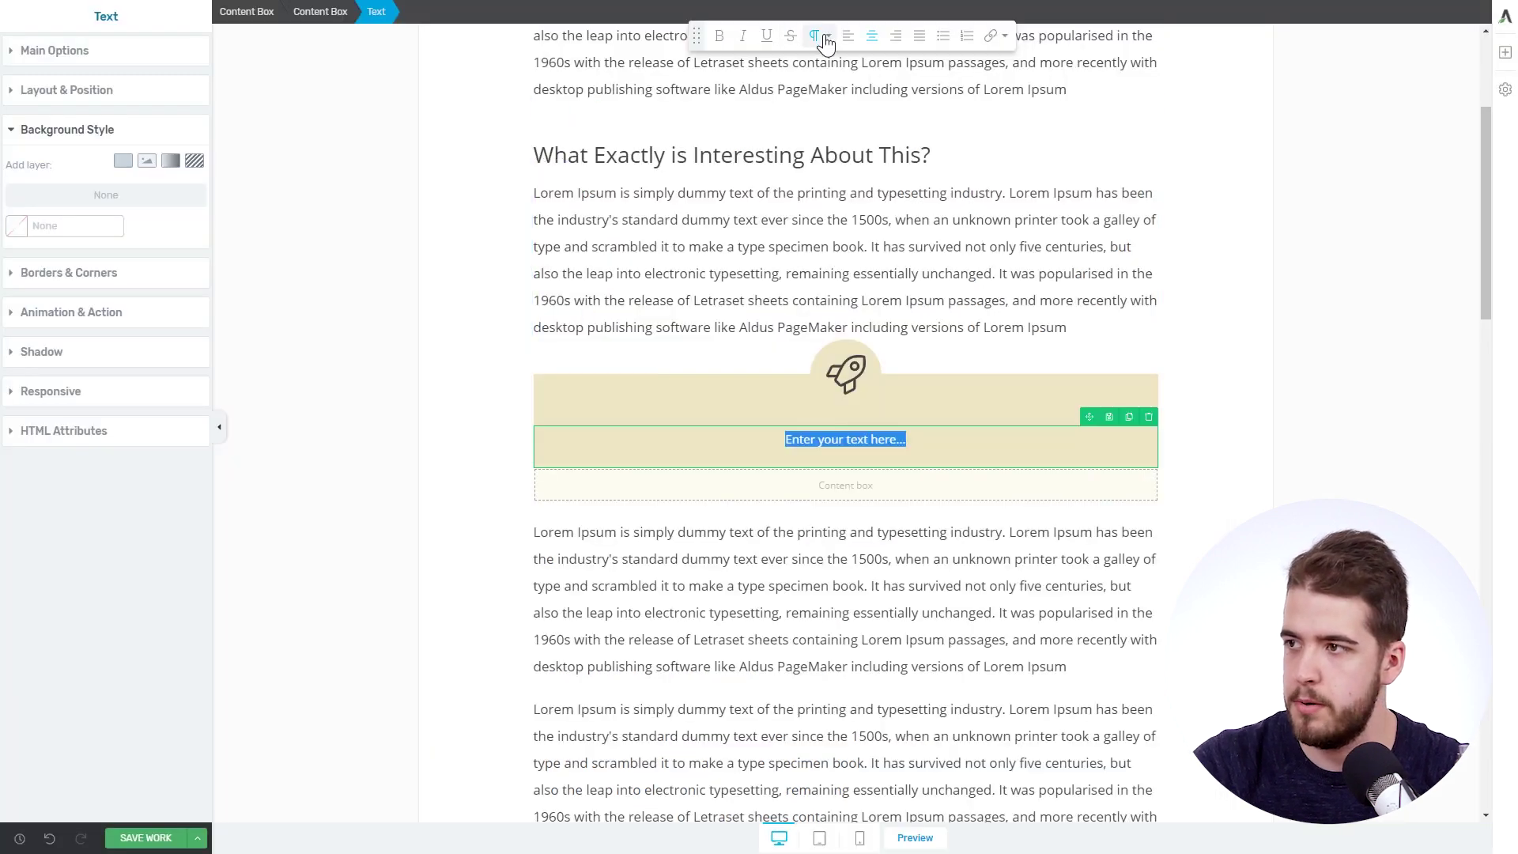
click(823, 40)
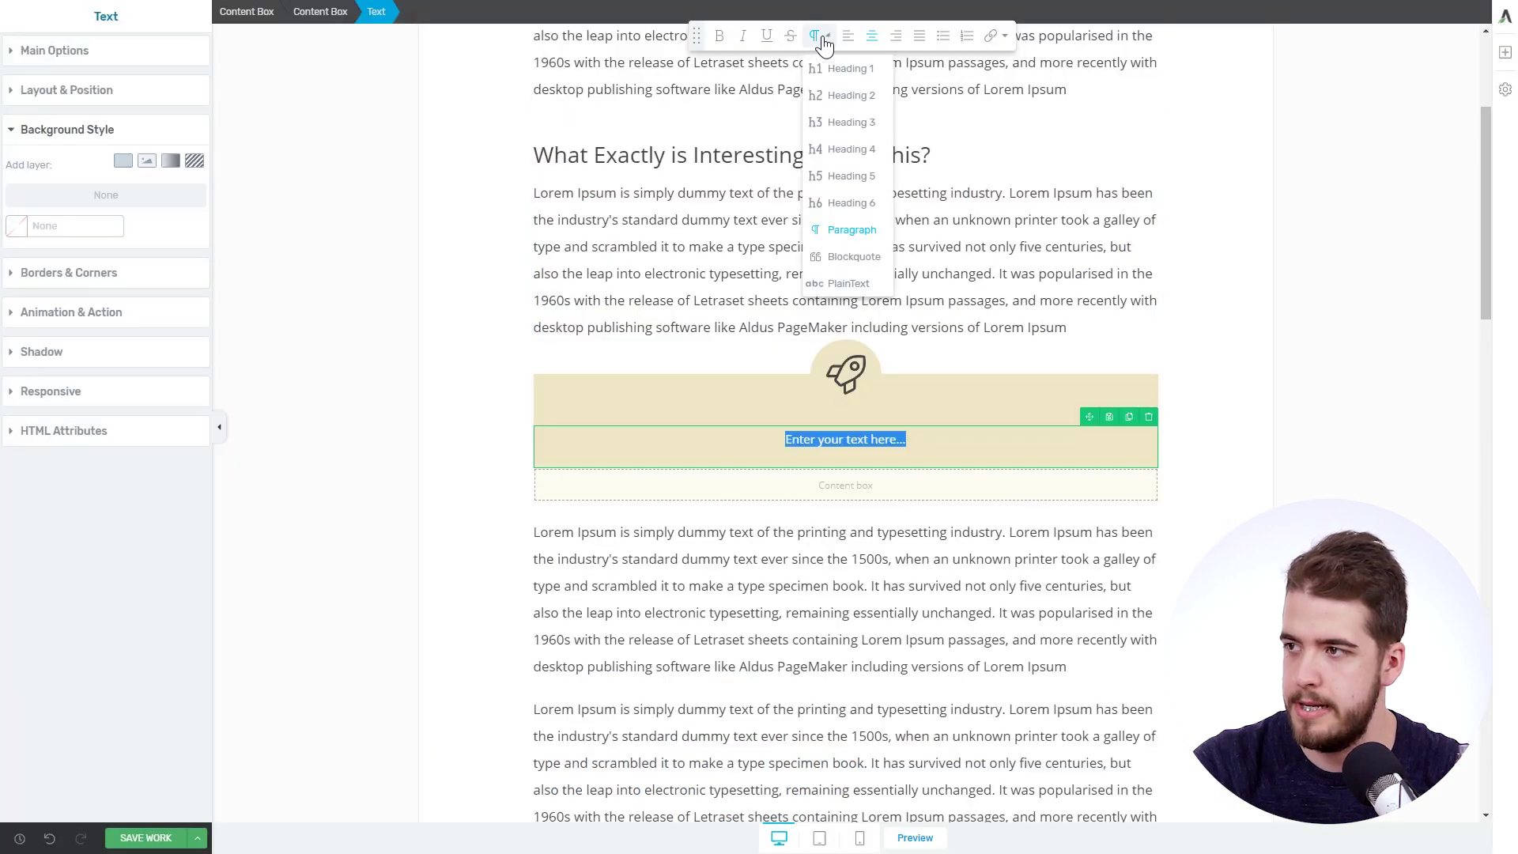
click(852, 149)
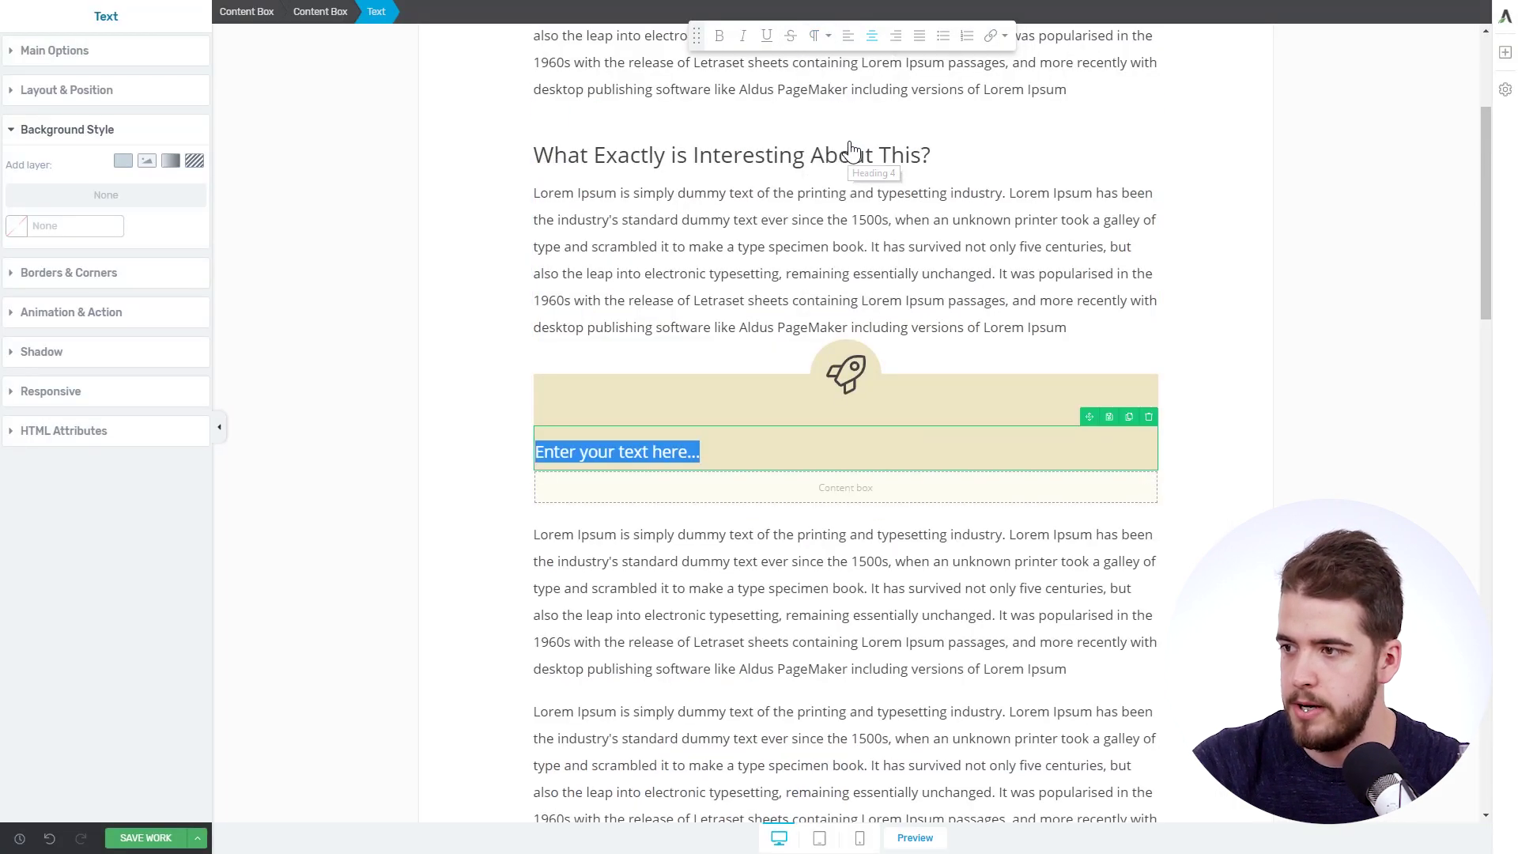
click(412, 377)
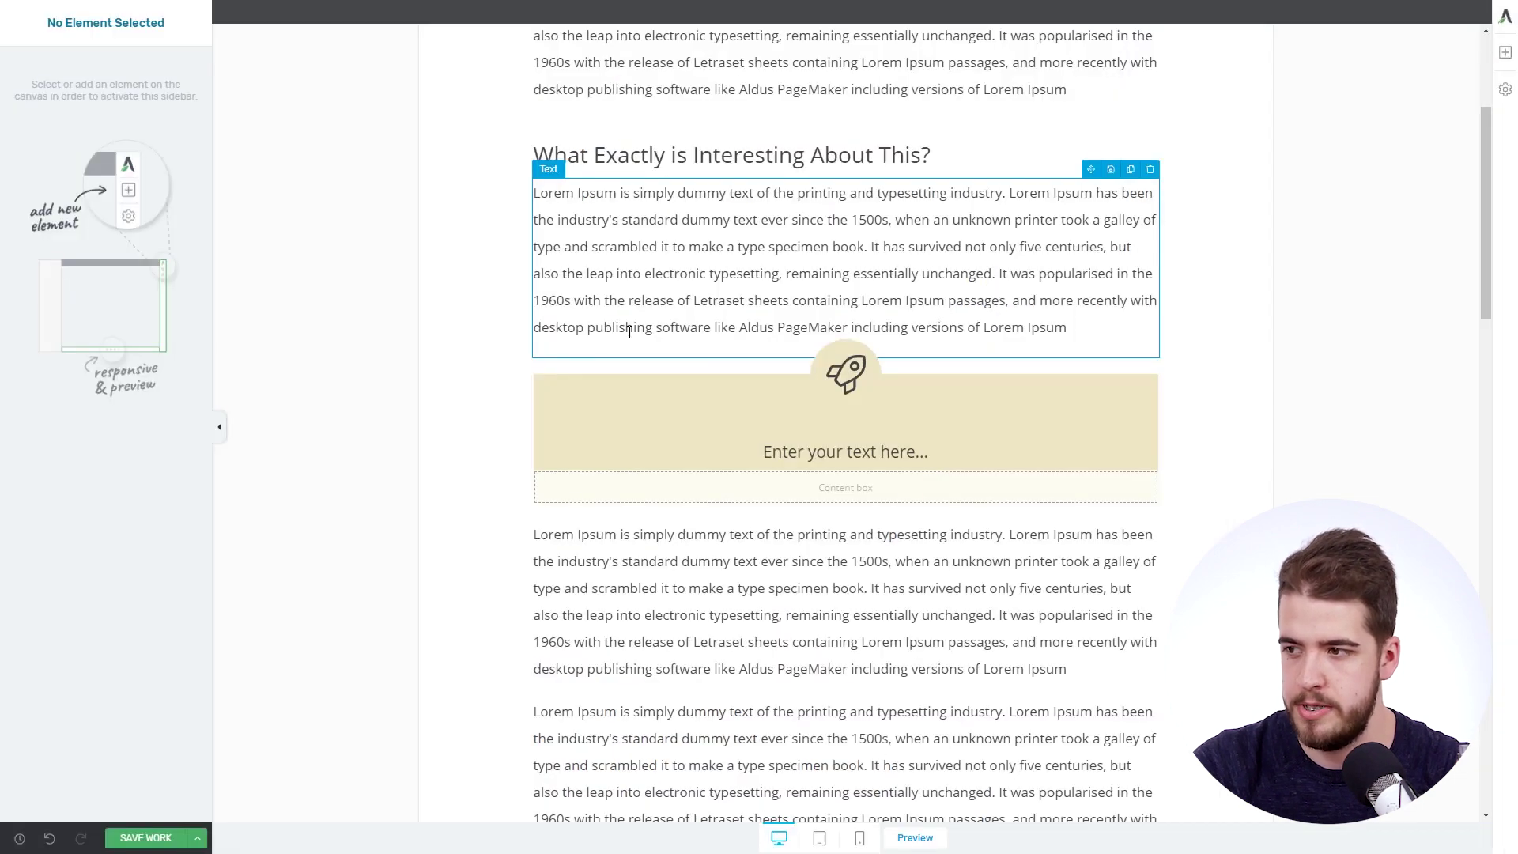
Set the heading placeholder's font to the Google font Open Sans with a lighter regular weight
click(893, 455)
drag(921, 451, 730, 443)
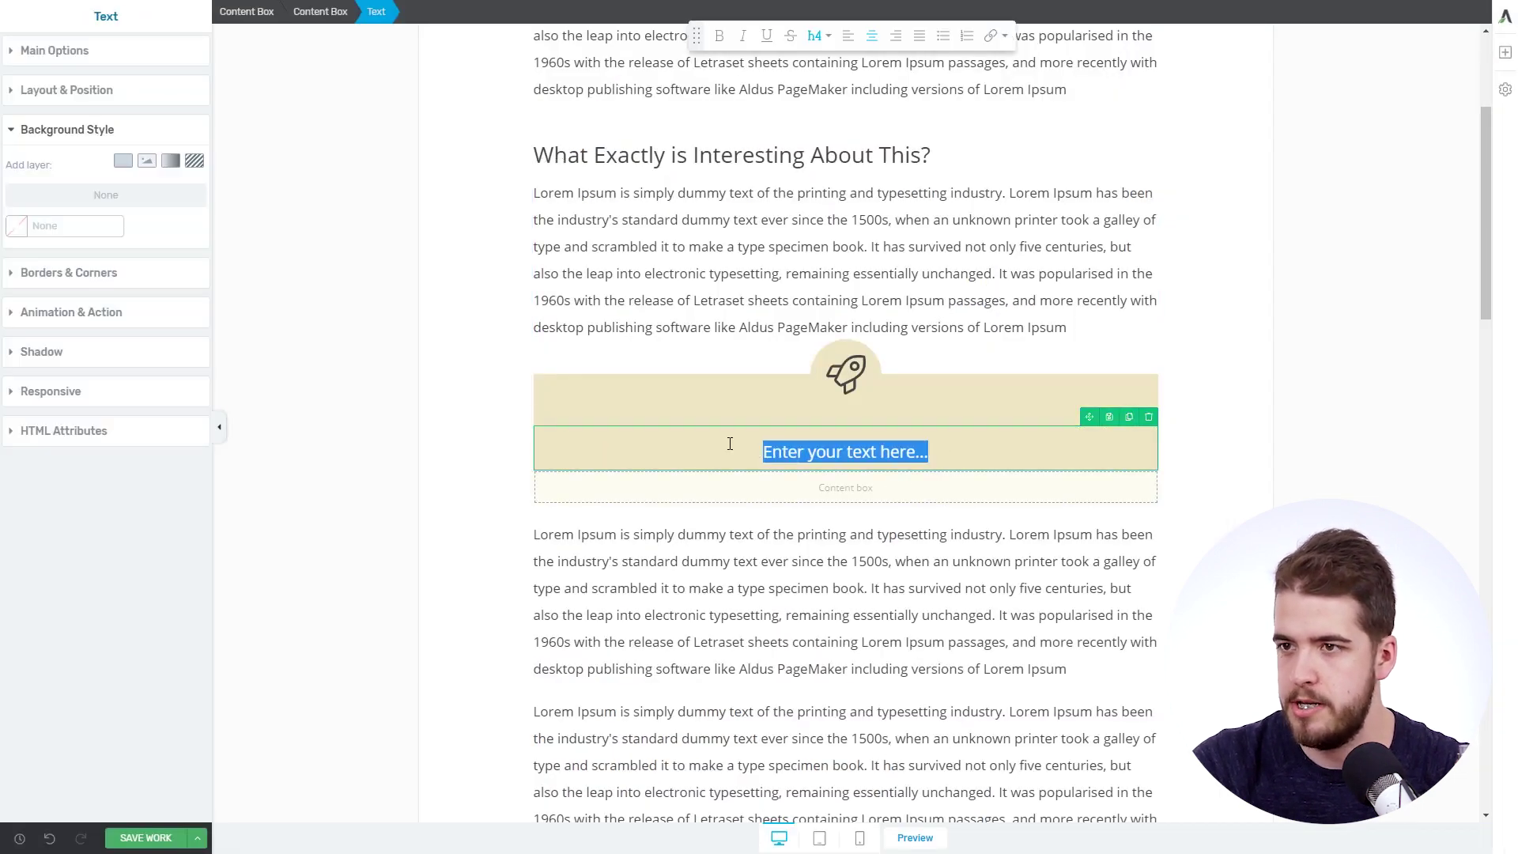
click(55, 49)
click(160, 127)
click(98, 173)
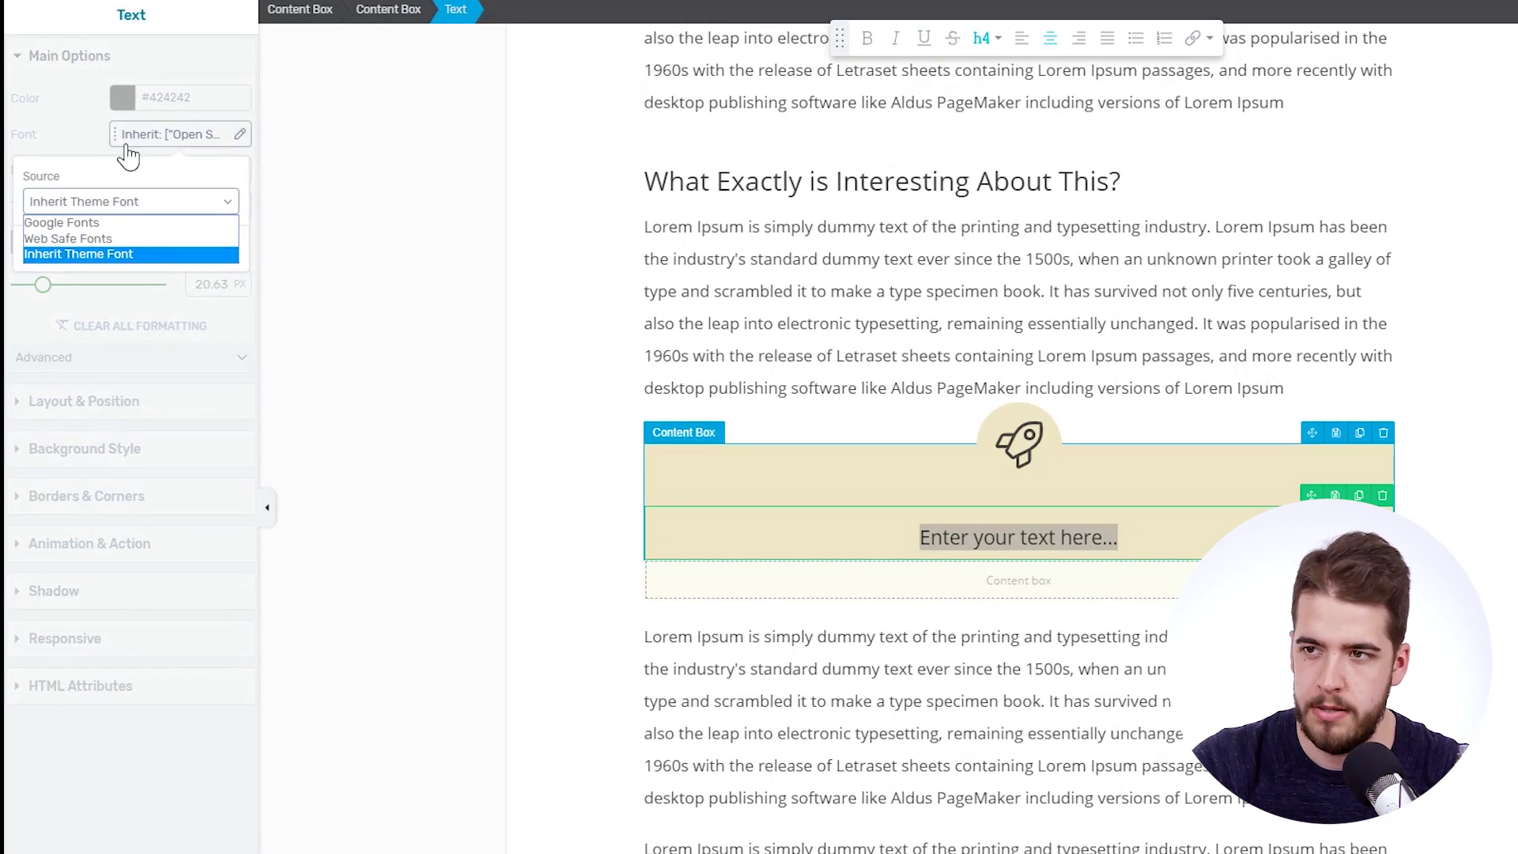
click(93, 222)
click(160, 269)
text(open)
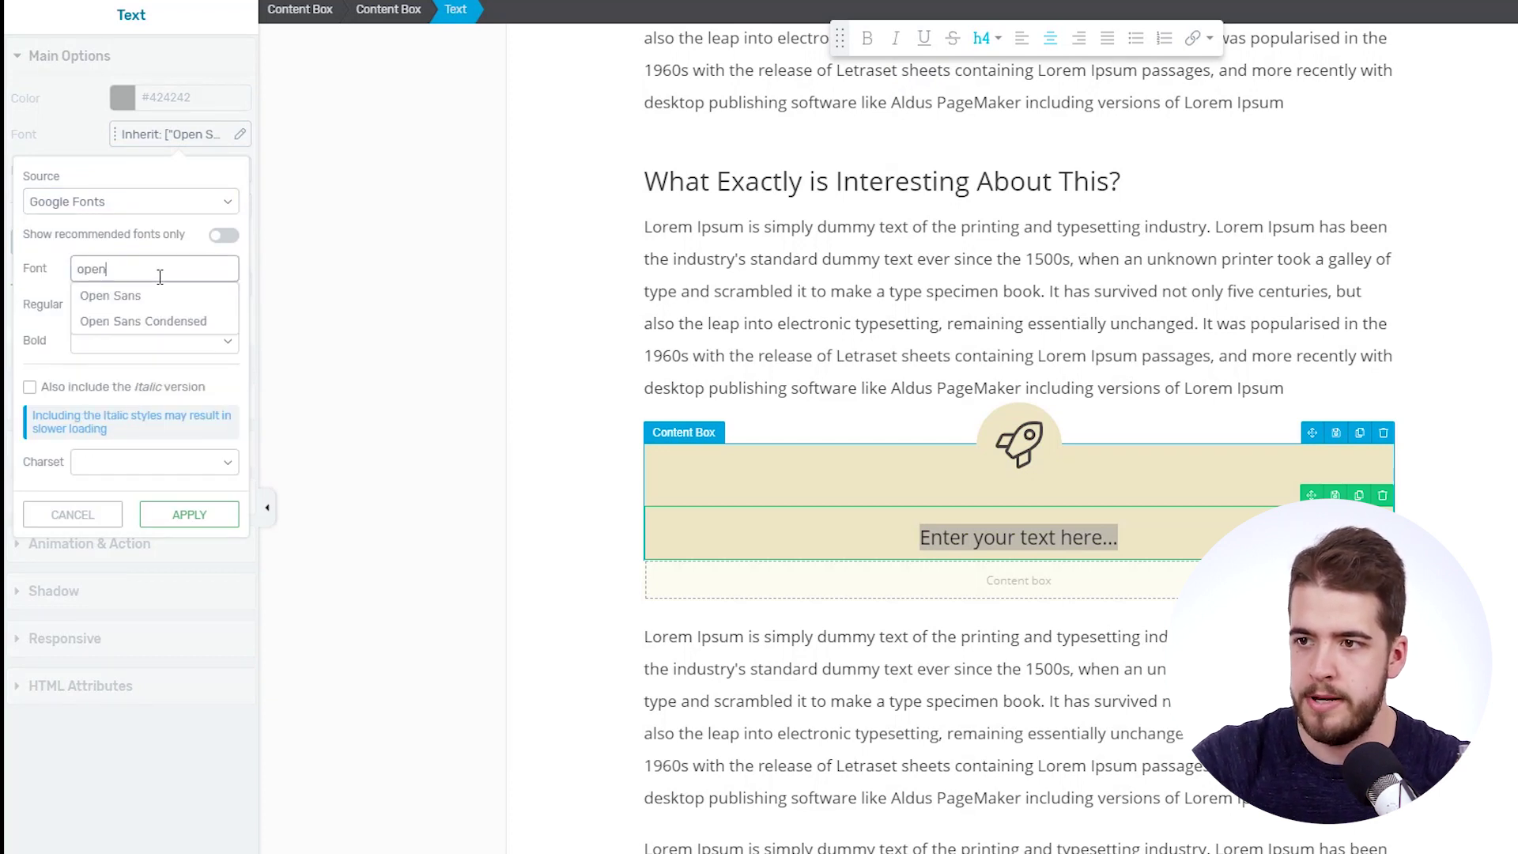
click(180, 298)
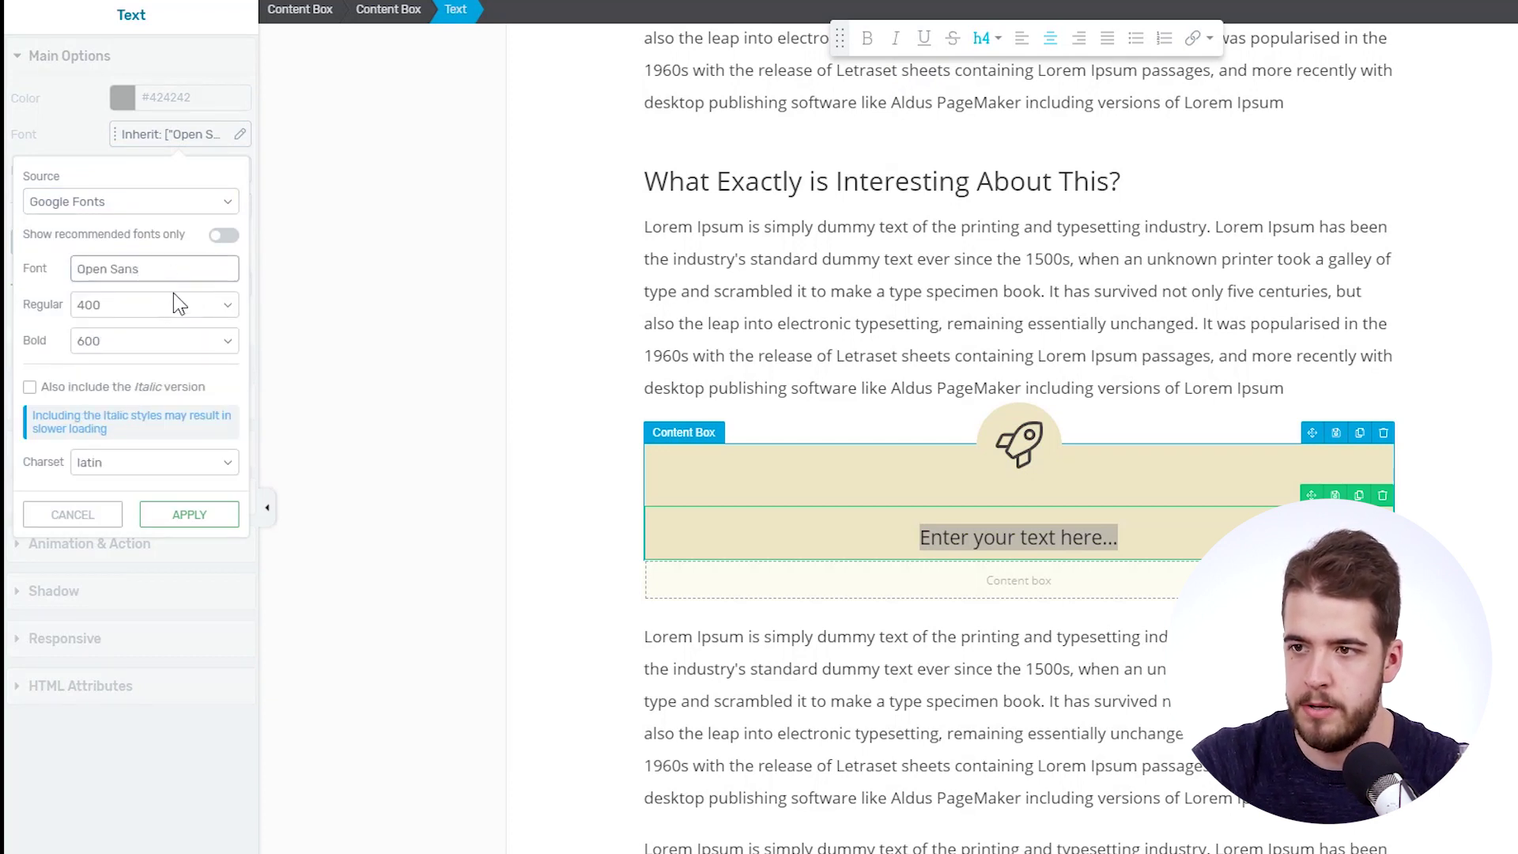
click(215, 308)
click(85, 325)
click(190, 515)
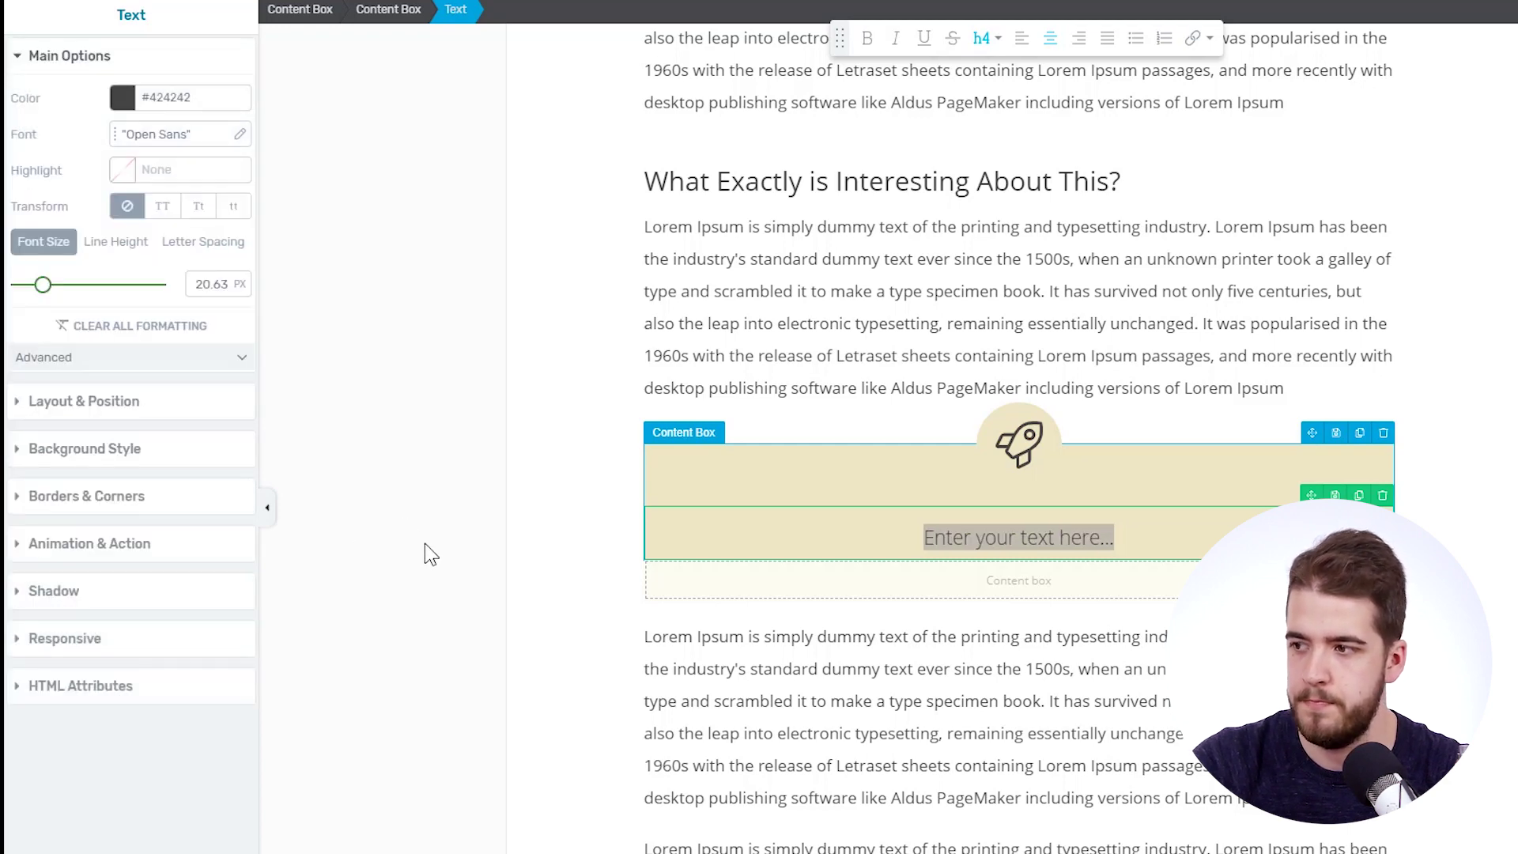
click(406, 520)
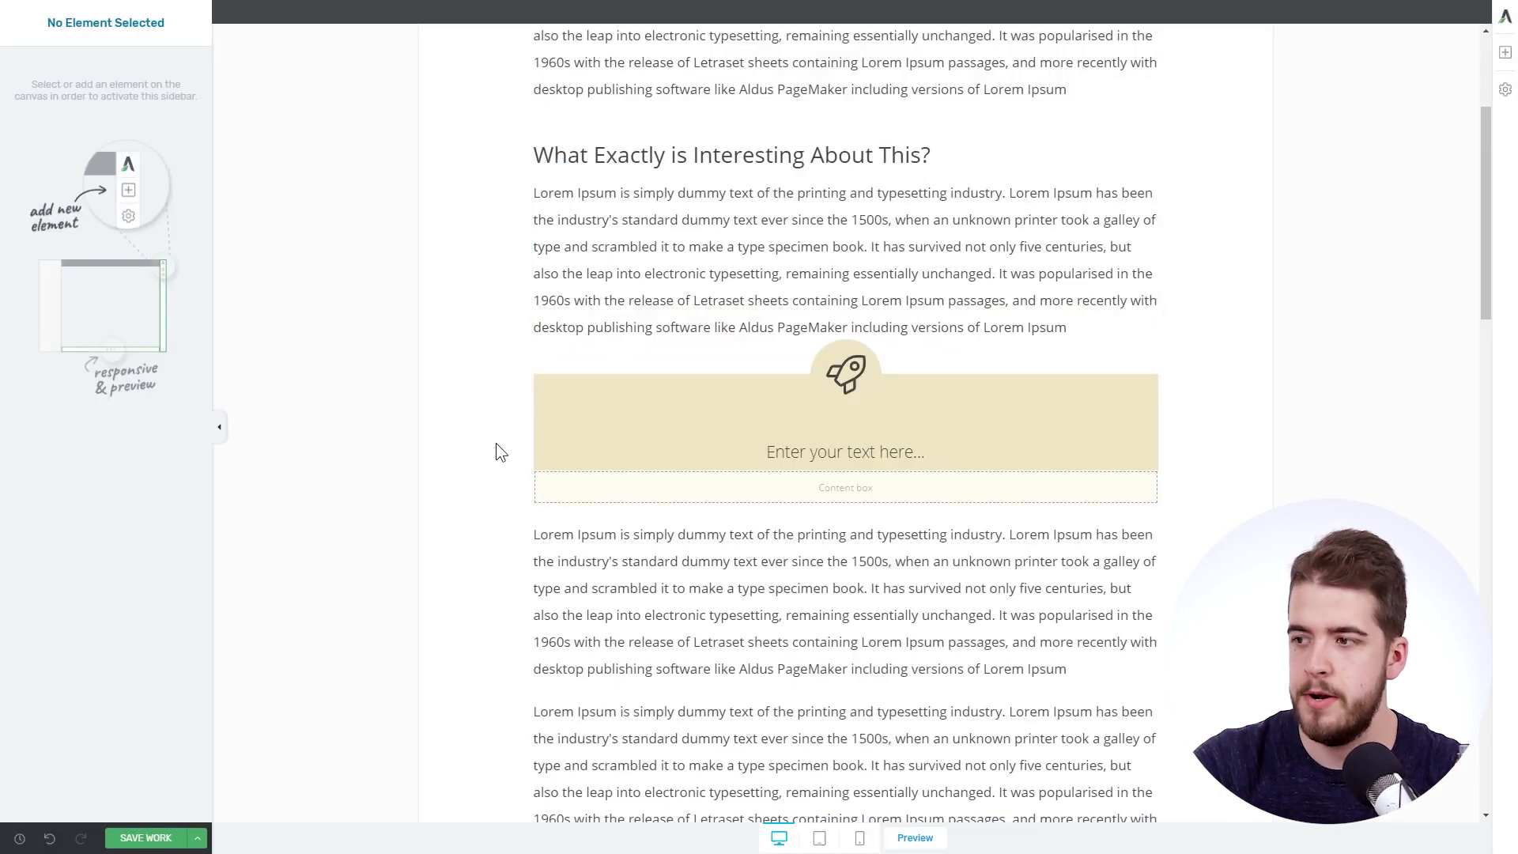
Set the heading text's padding to 0 on all sides, its top margin to -15 px and its bottom margin to 25 px
click(896, 455)
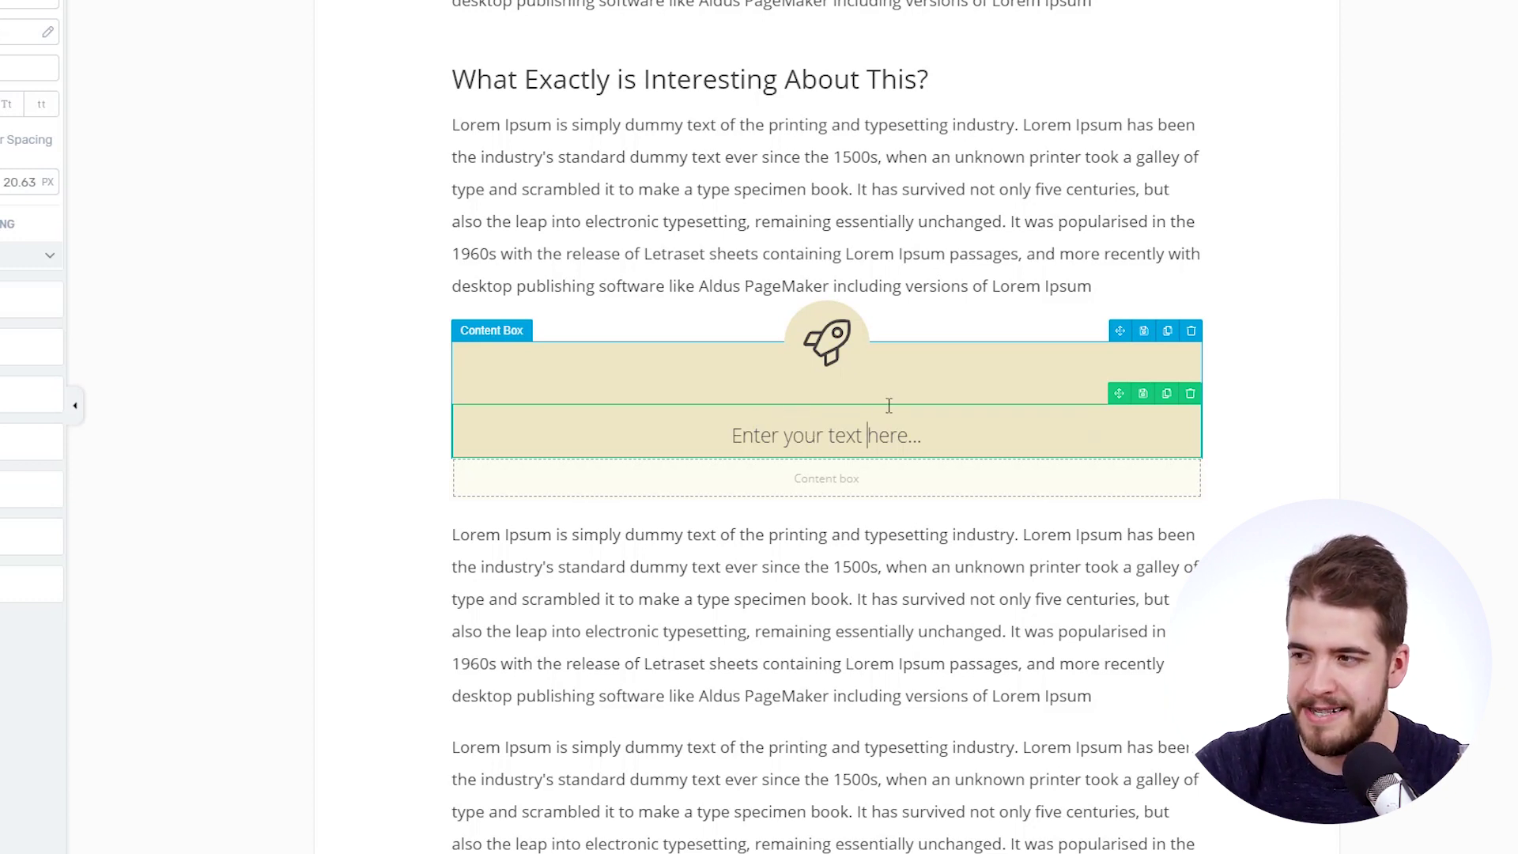
click(102, 298)
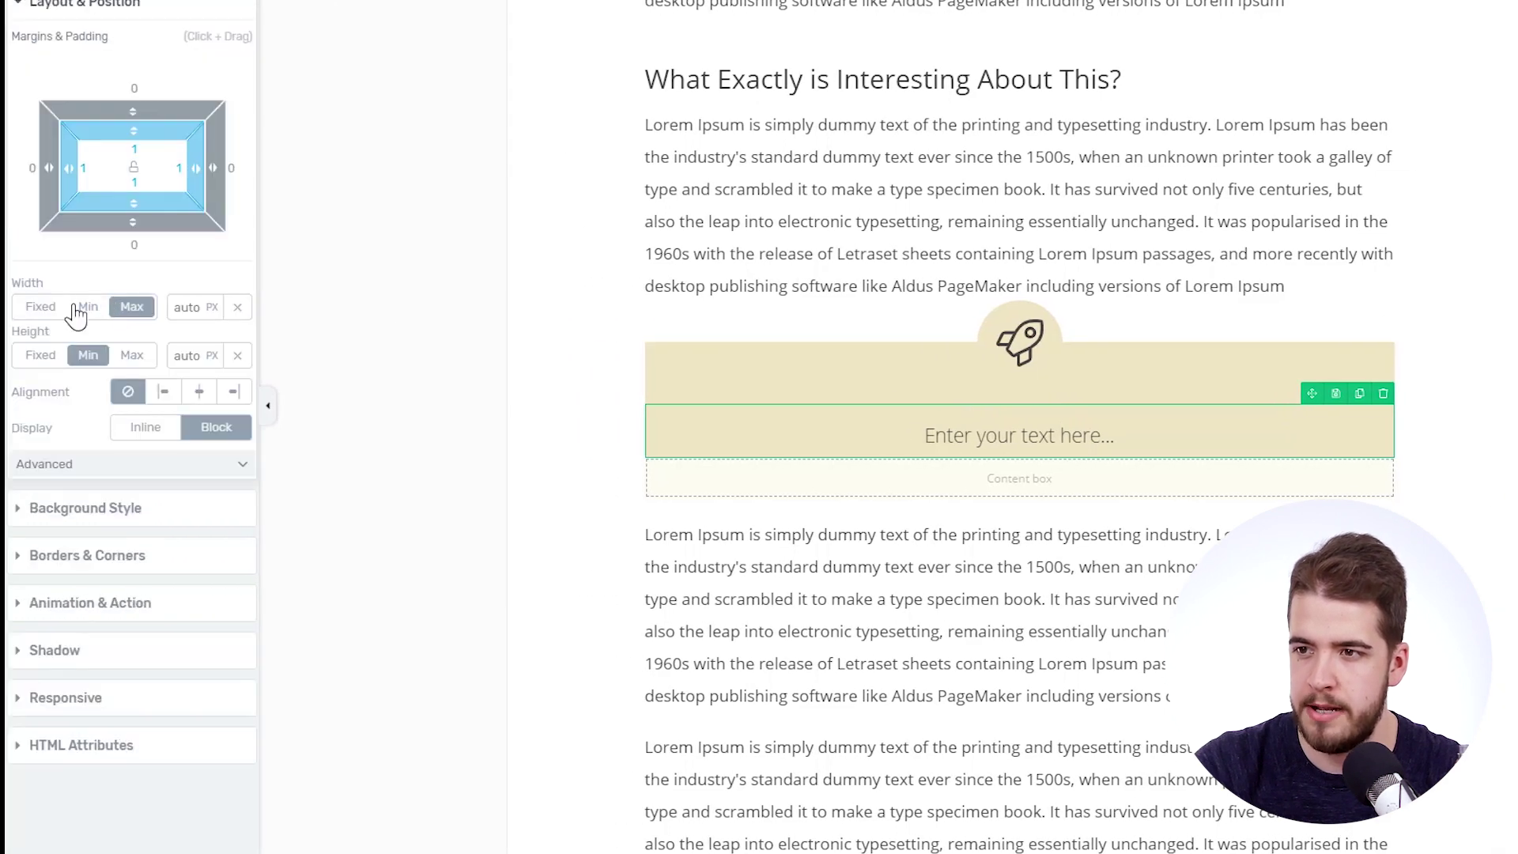
click(133, 149)
text(0)
key(Return)
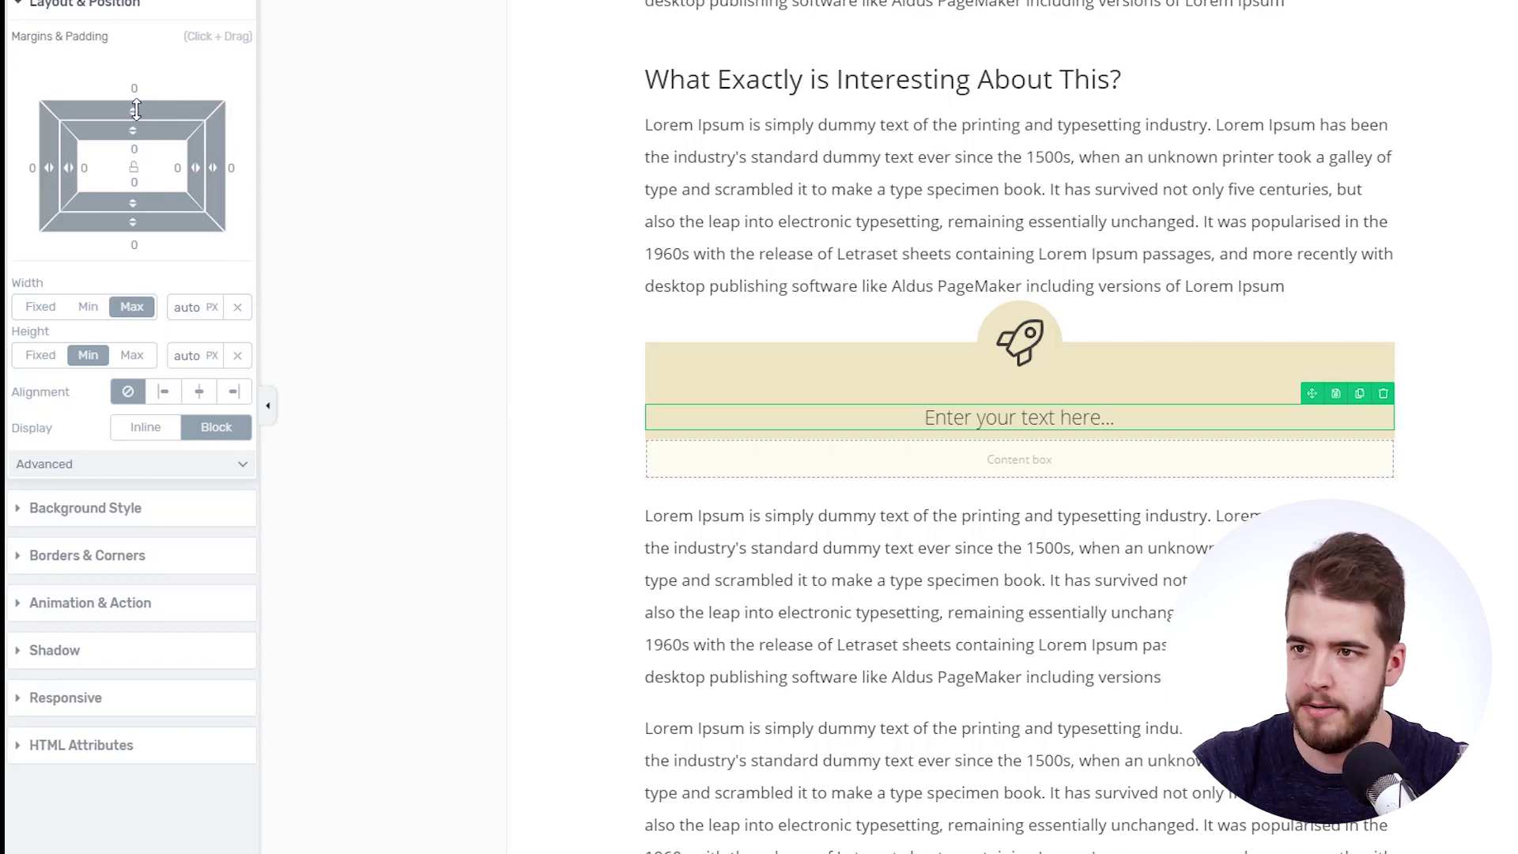
drag(133, 110, 135, 139)
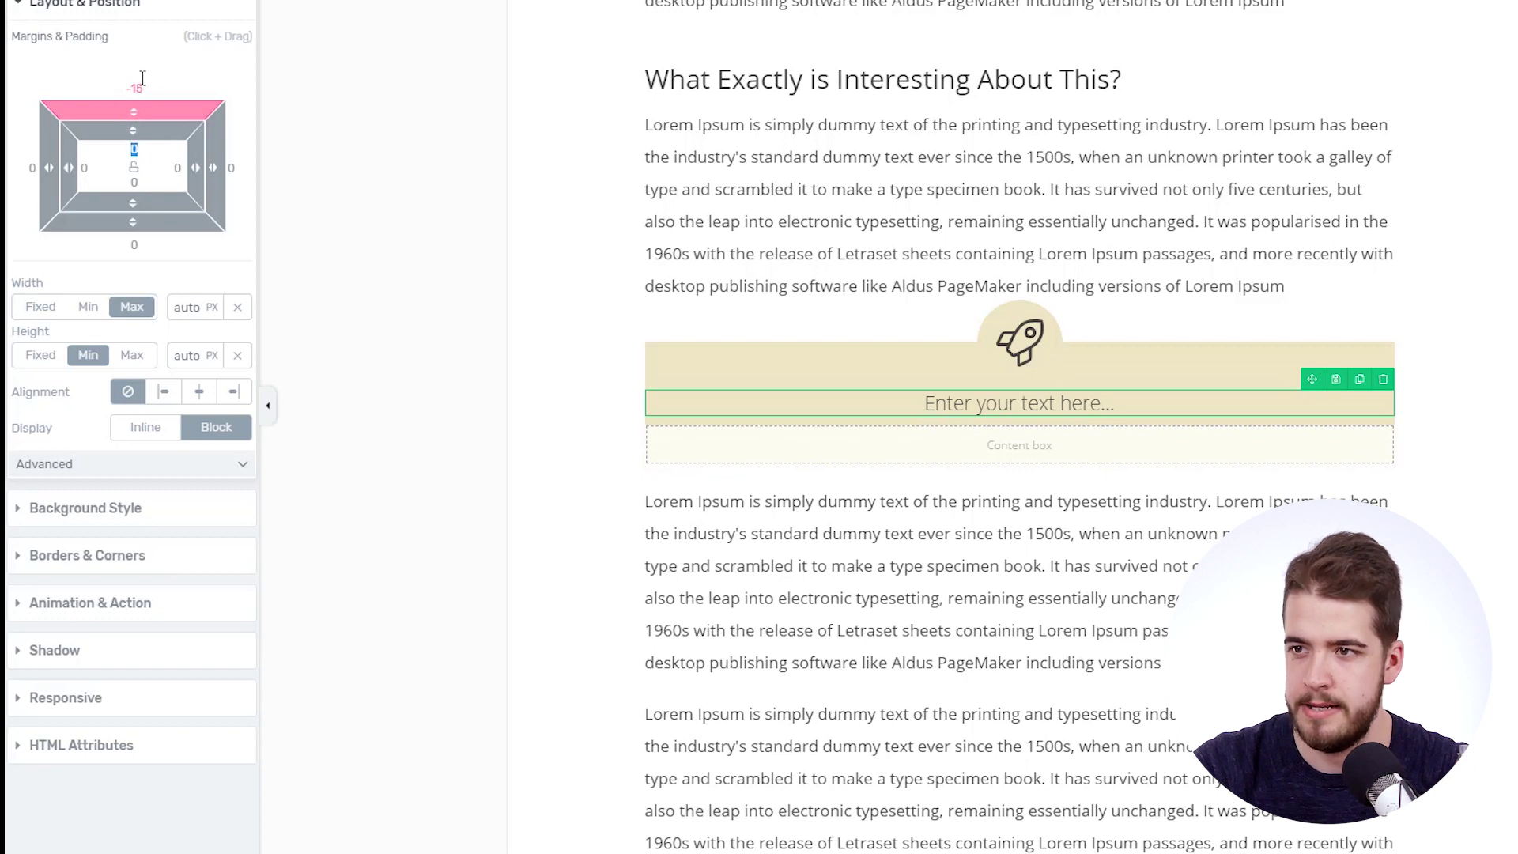
drag(134, 236, 143, 273)
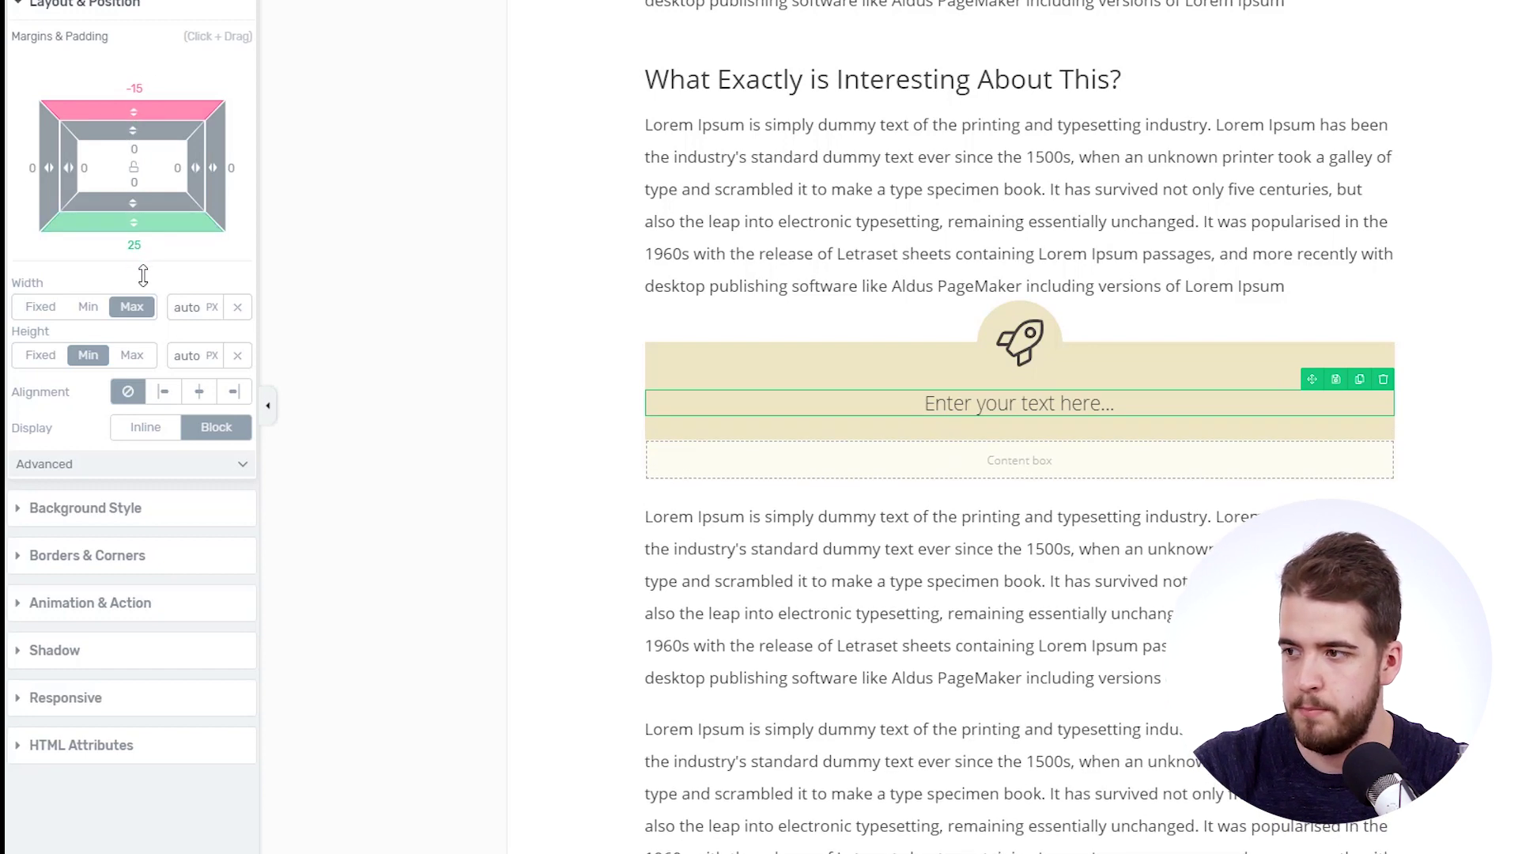
click(429, 488)
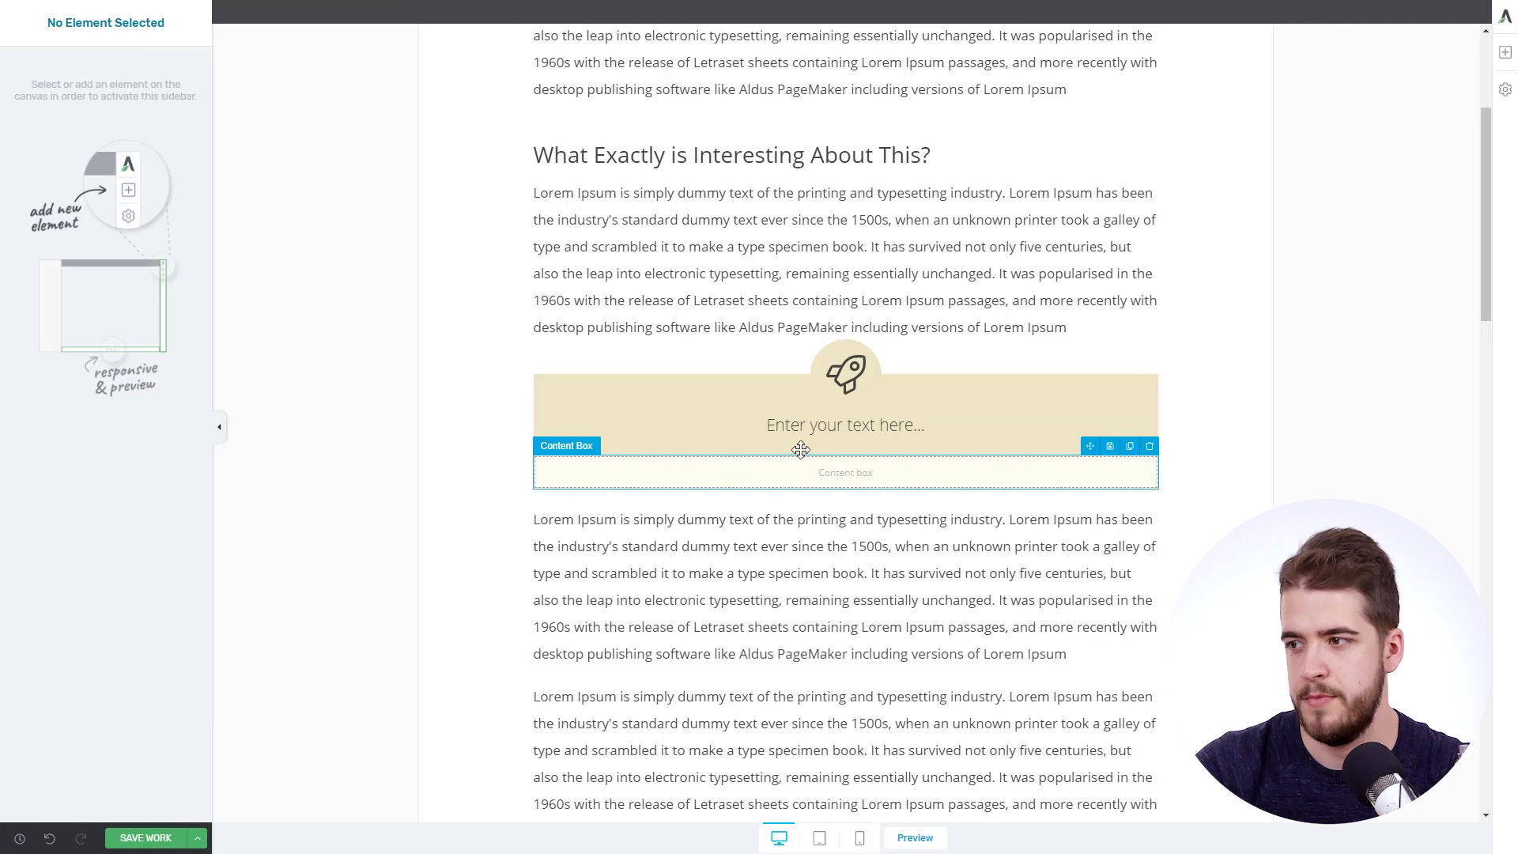
Adjust the heading text's bottom margin to 26 px and its top margin to -20 px
click(627, 395)
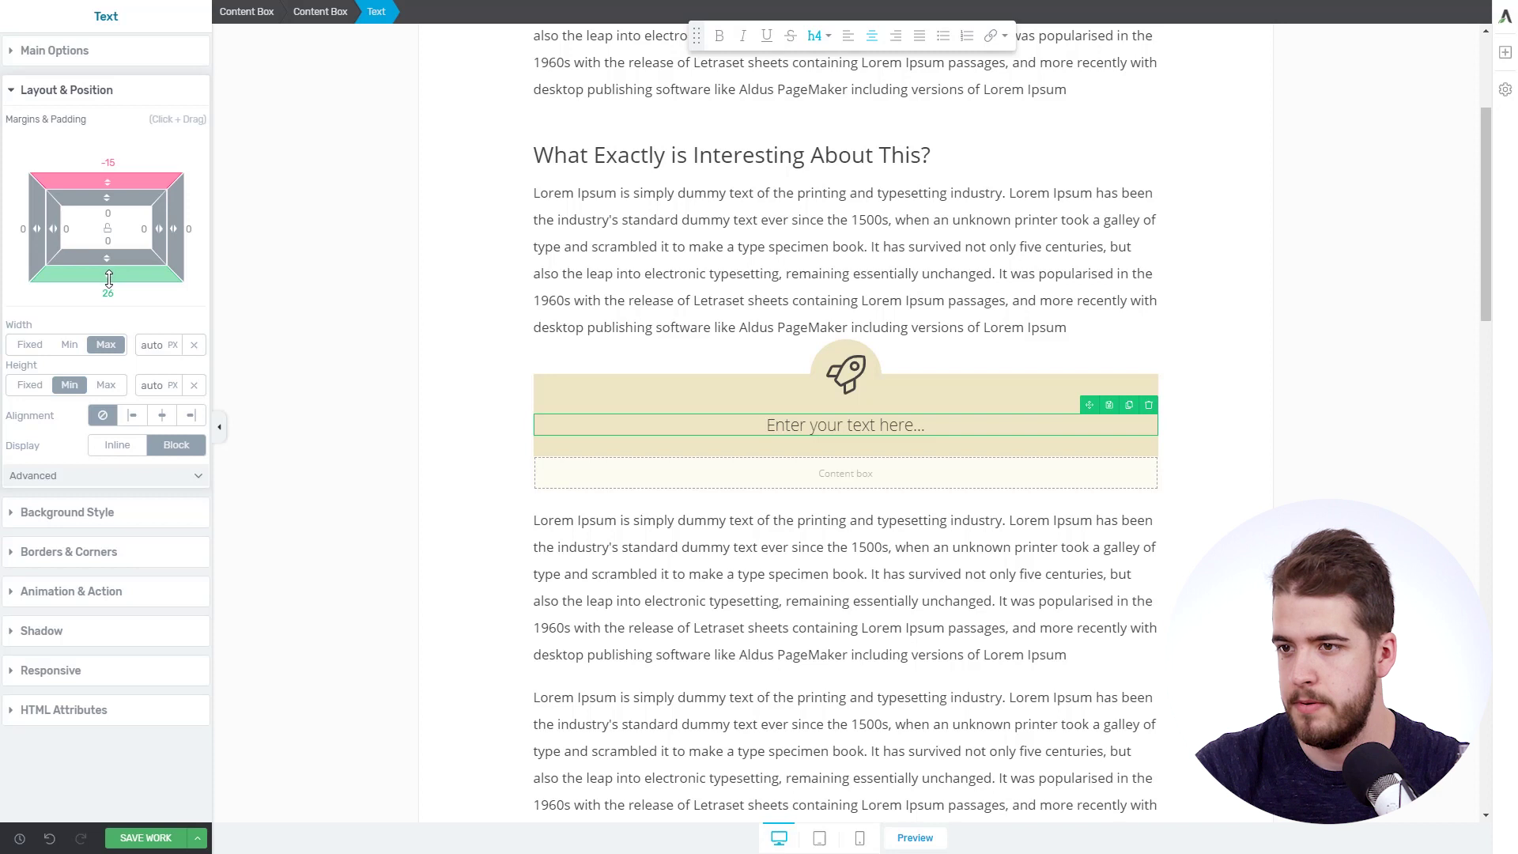
drag(112, 277, 112, 278)
click(108, 162)
text(-20)
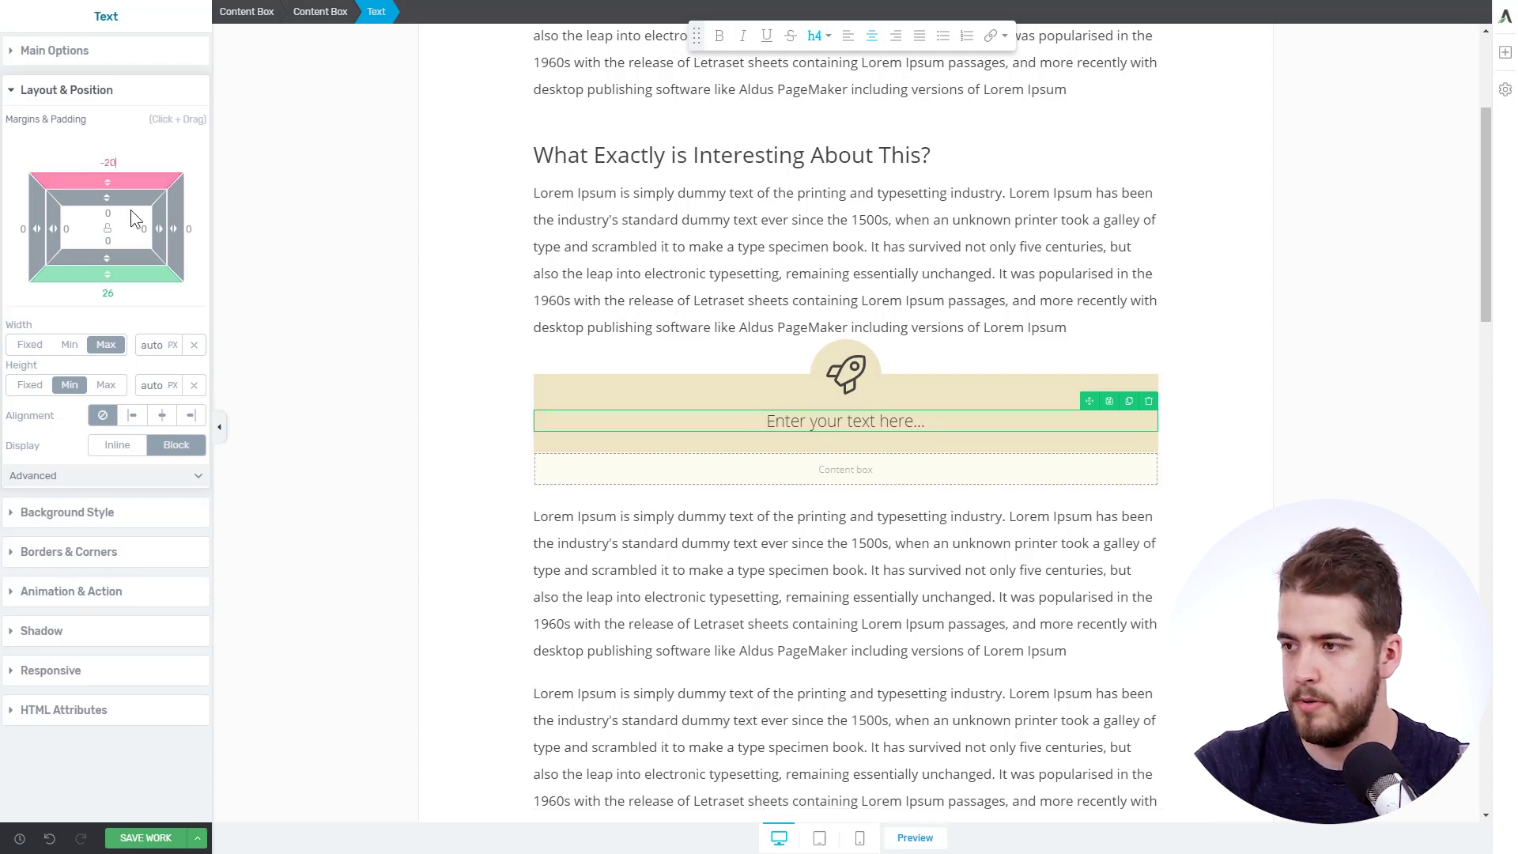
click(331, 400)
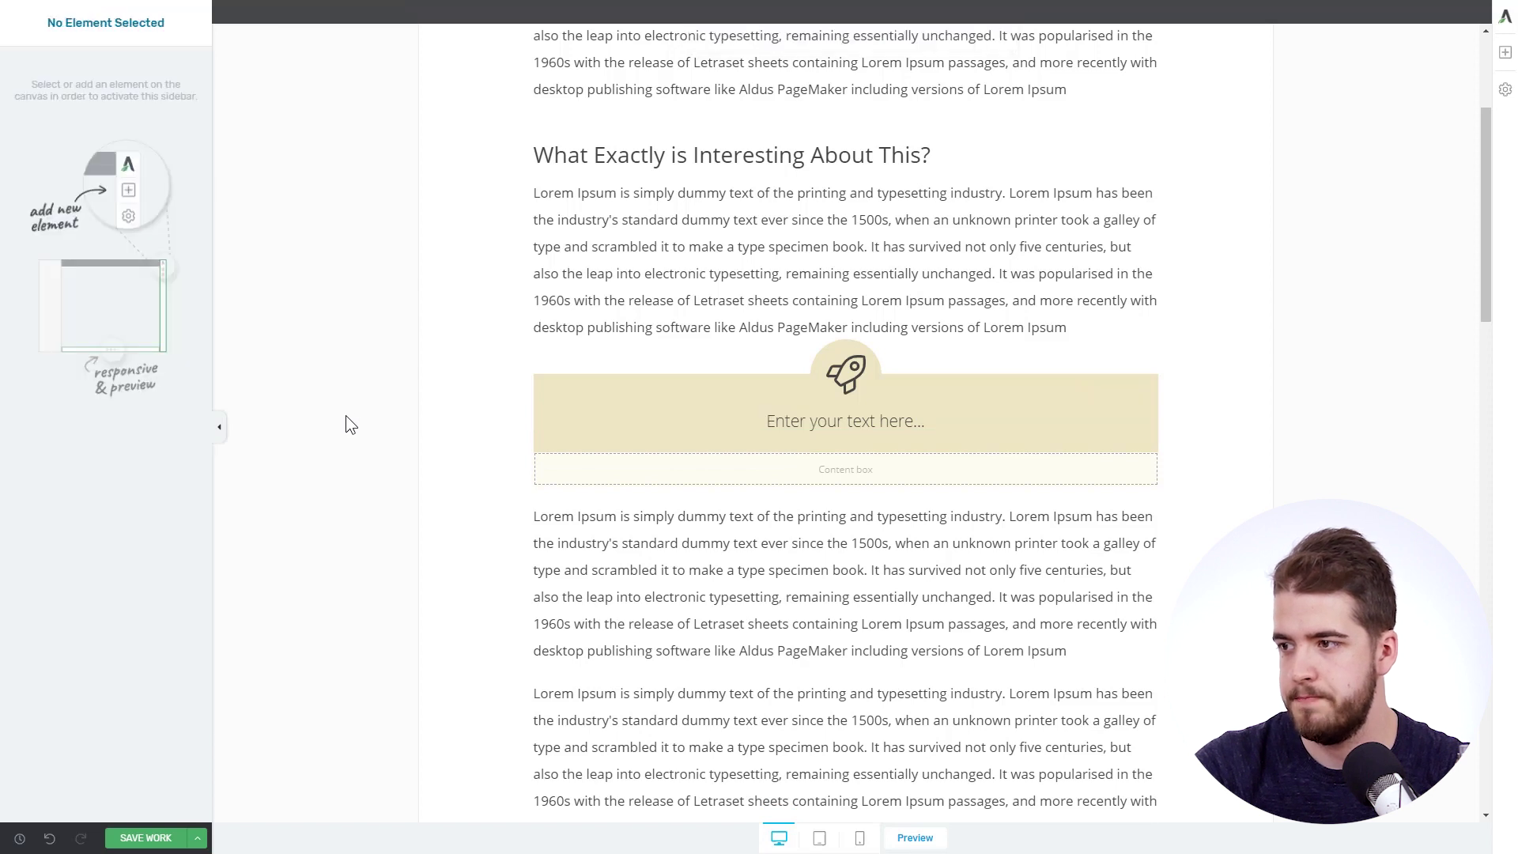
Replace the heading placeholder with "Remember the Original Fancy Dividers?" copied from the reference box, keeping the heading's centred light formatting
click(935, 421)
drag(935, 421, 694, 415)
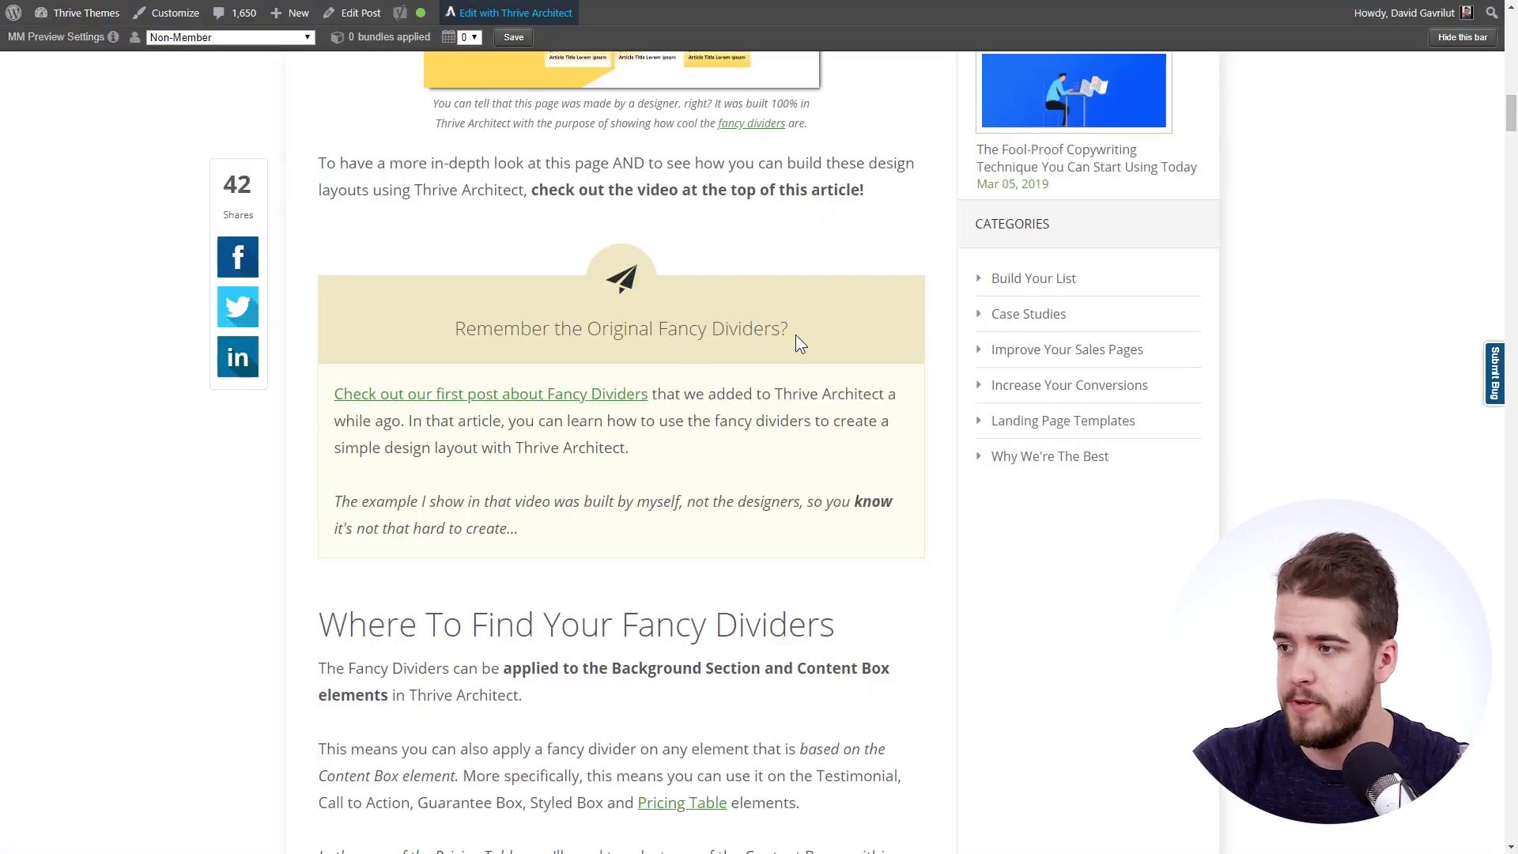
drag(797, 340, 443, 332)
key(ctrl+c)
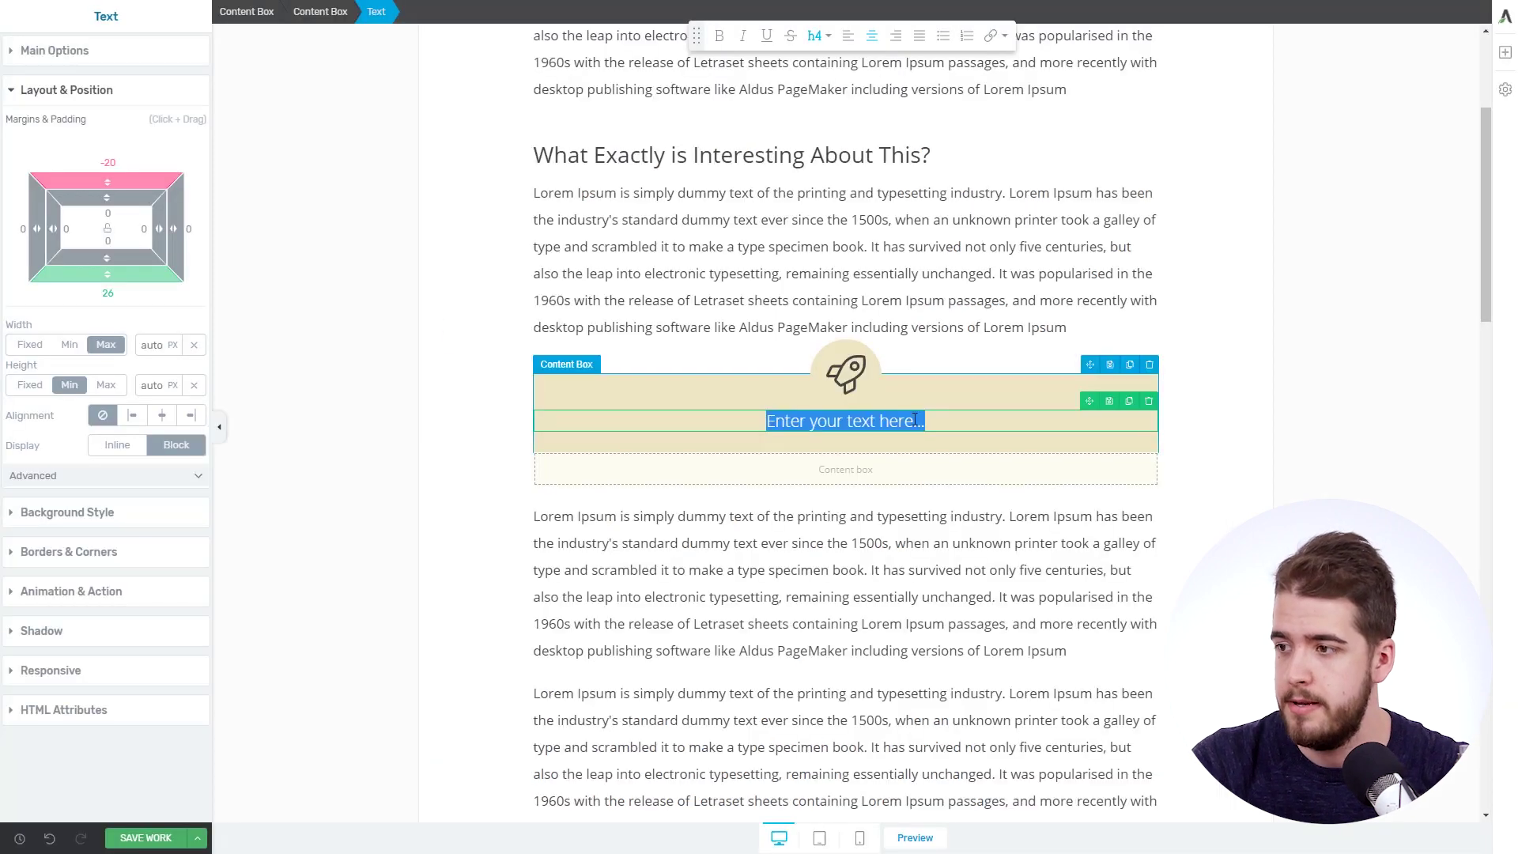
click(955, 423)
triple_click(798, 421)
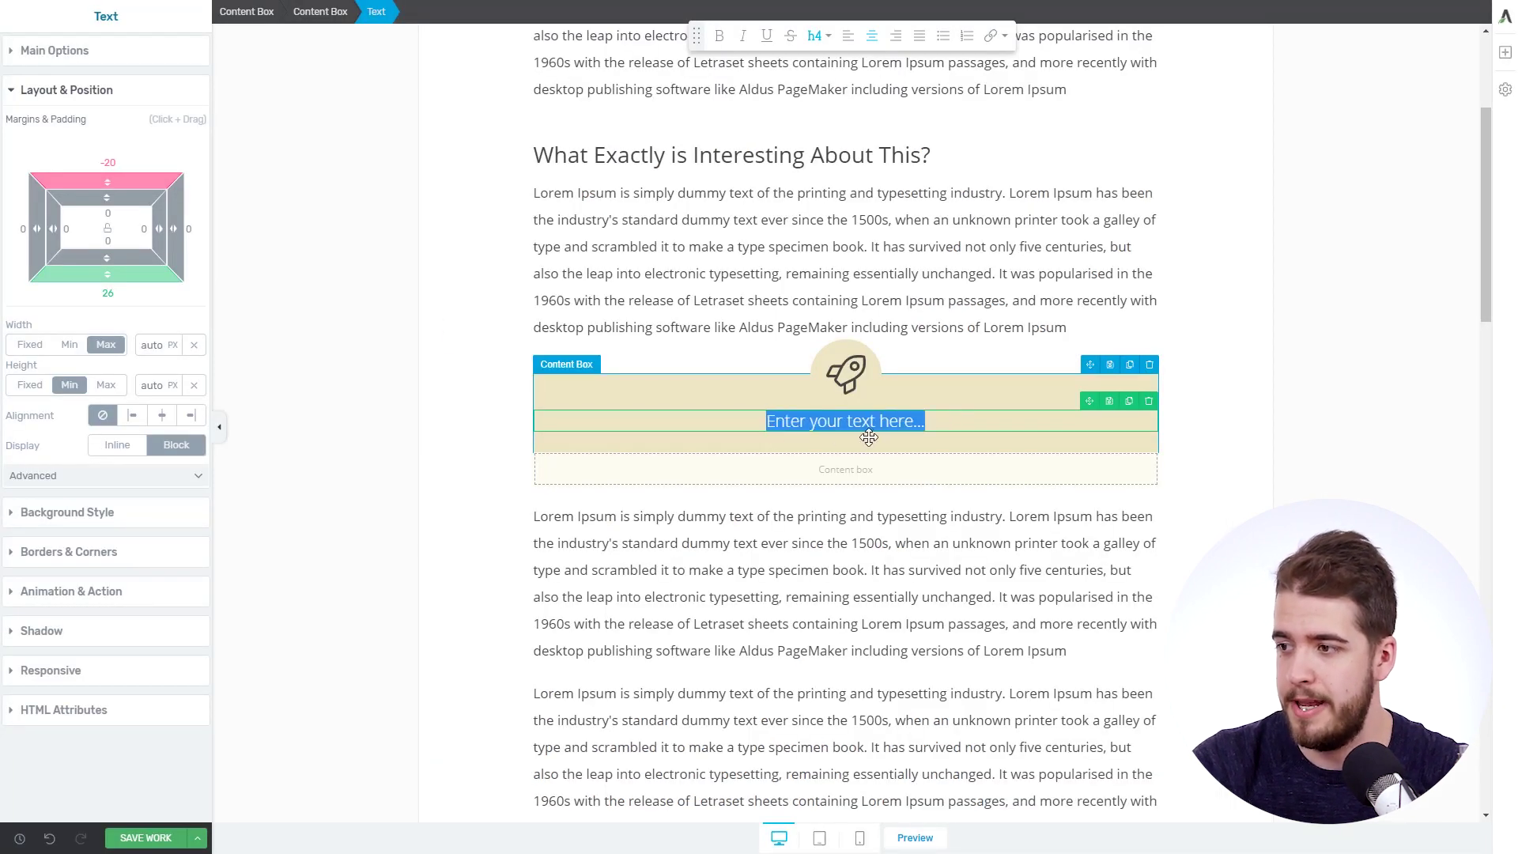
key(ctrl+v)
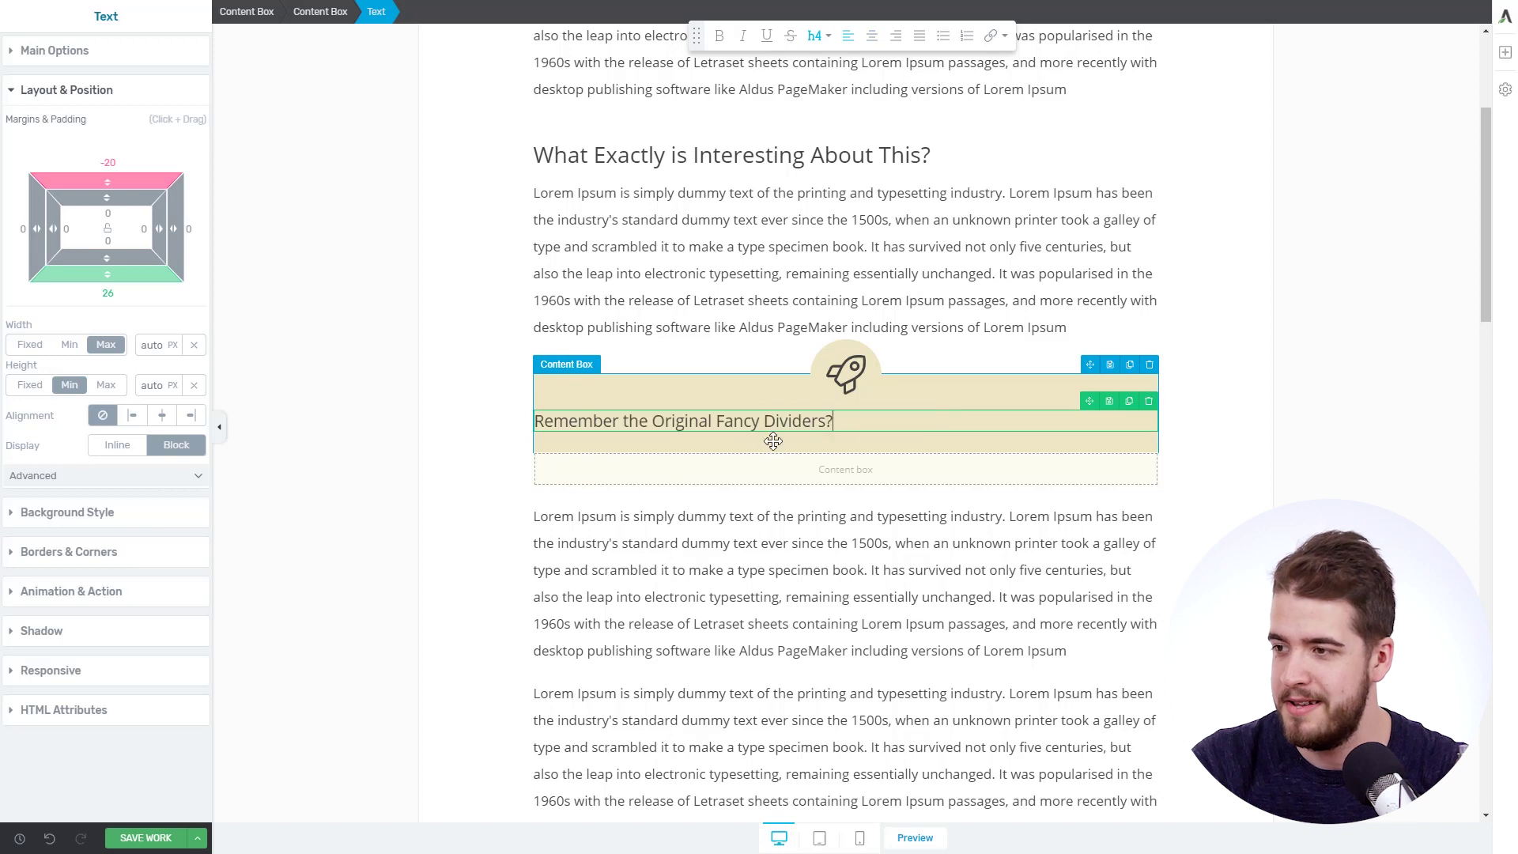
key(ctrl+z)
key(ctrl+v)
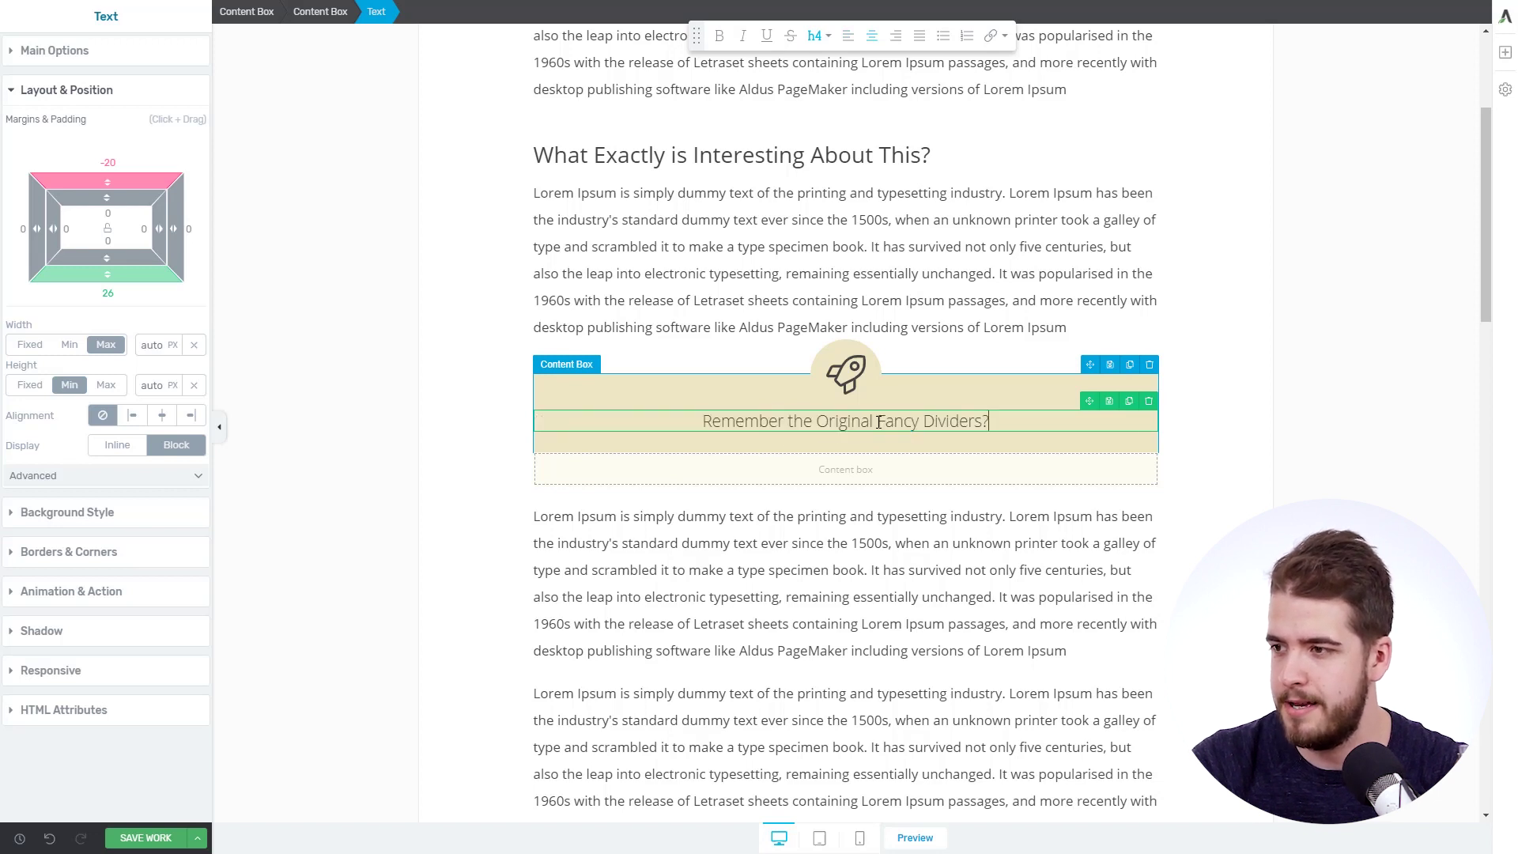
click(416, 437)
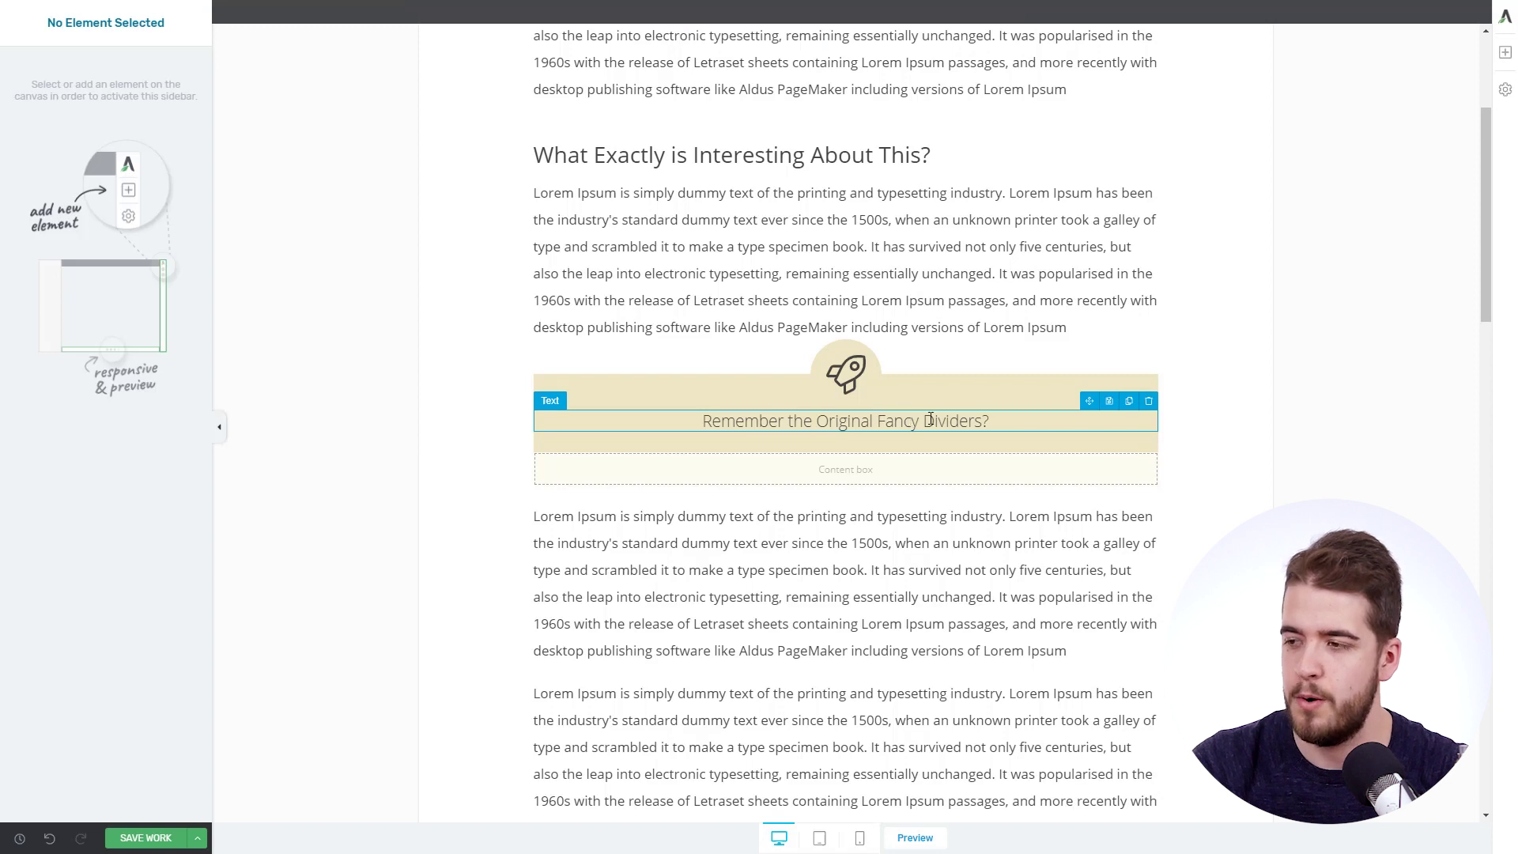
Set the font size of the heading "Remember the Original Fancy Dividers?" to 24 px
drag(1015, 419, 509, 420)
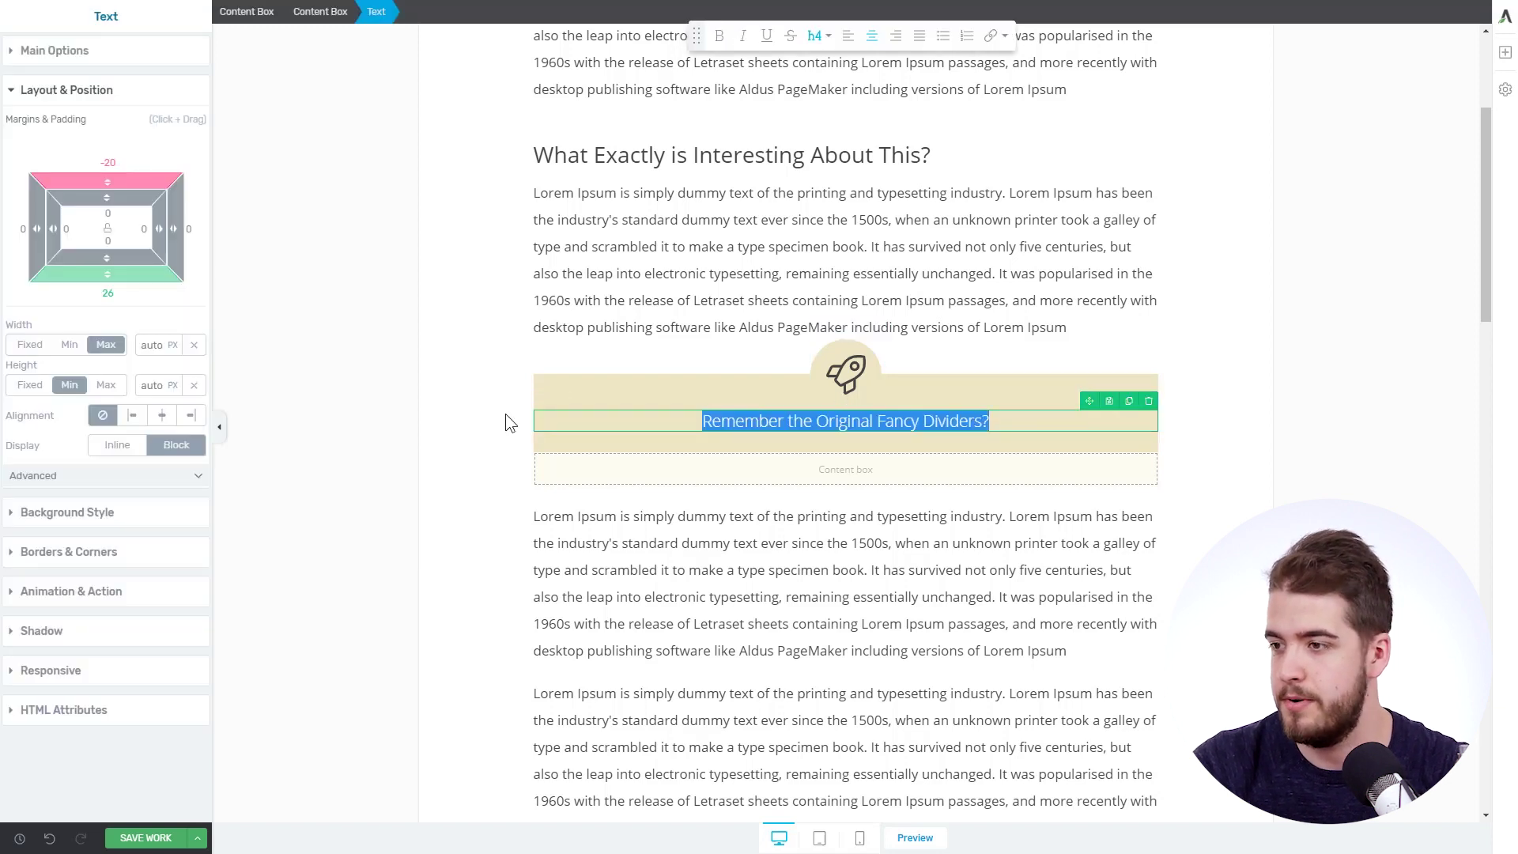
click(128, 92)
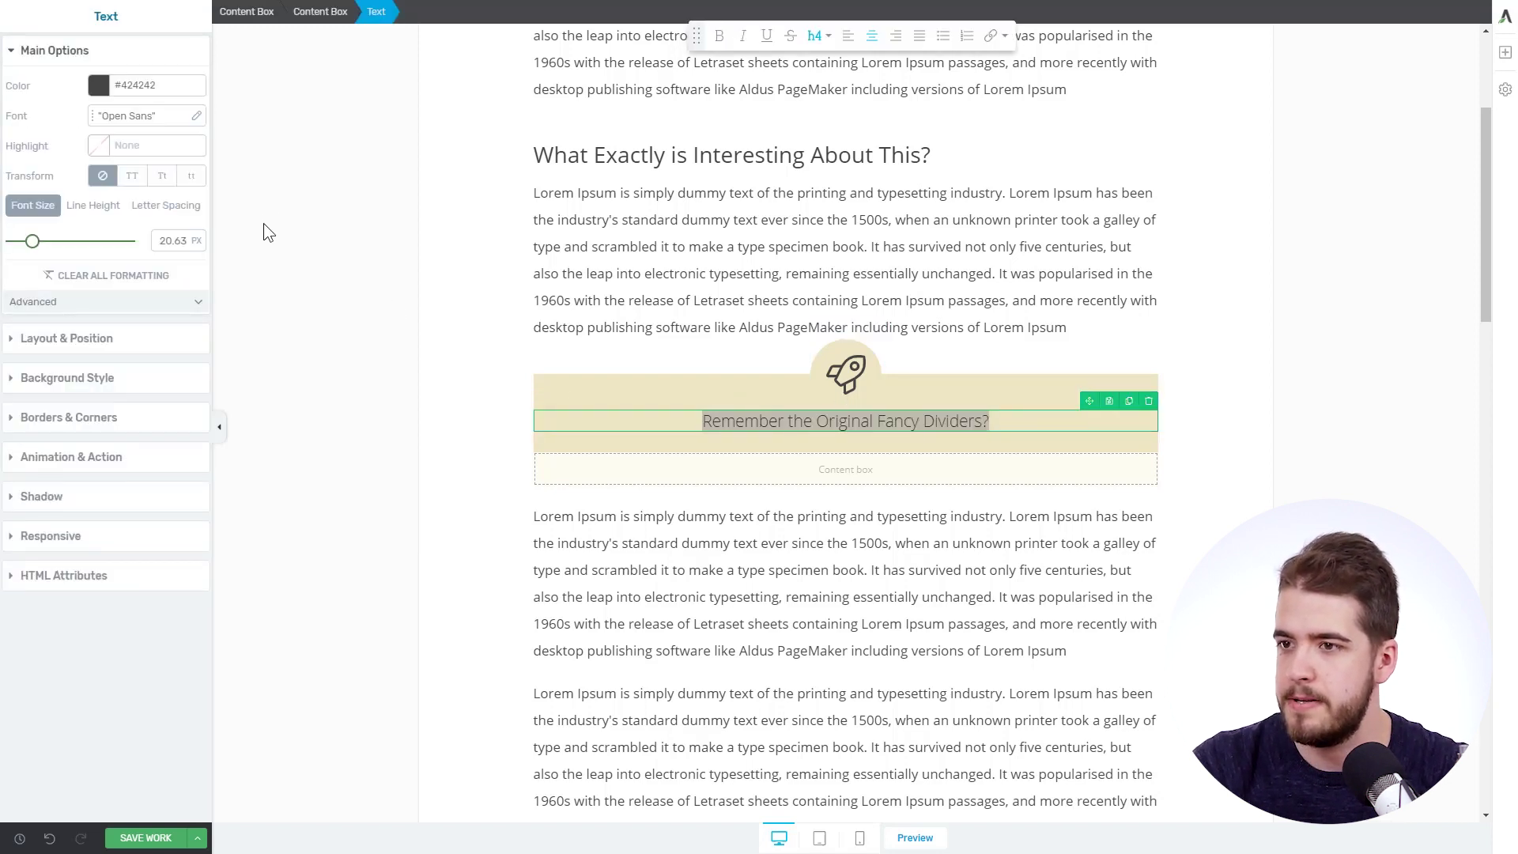
double_click(172, 240)
text(24)
click(371, 372)
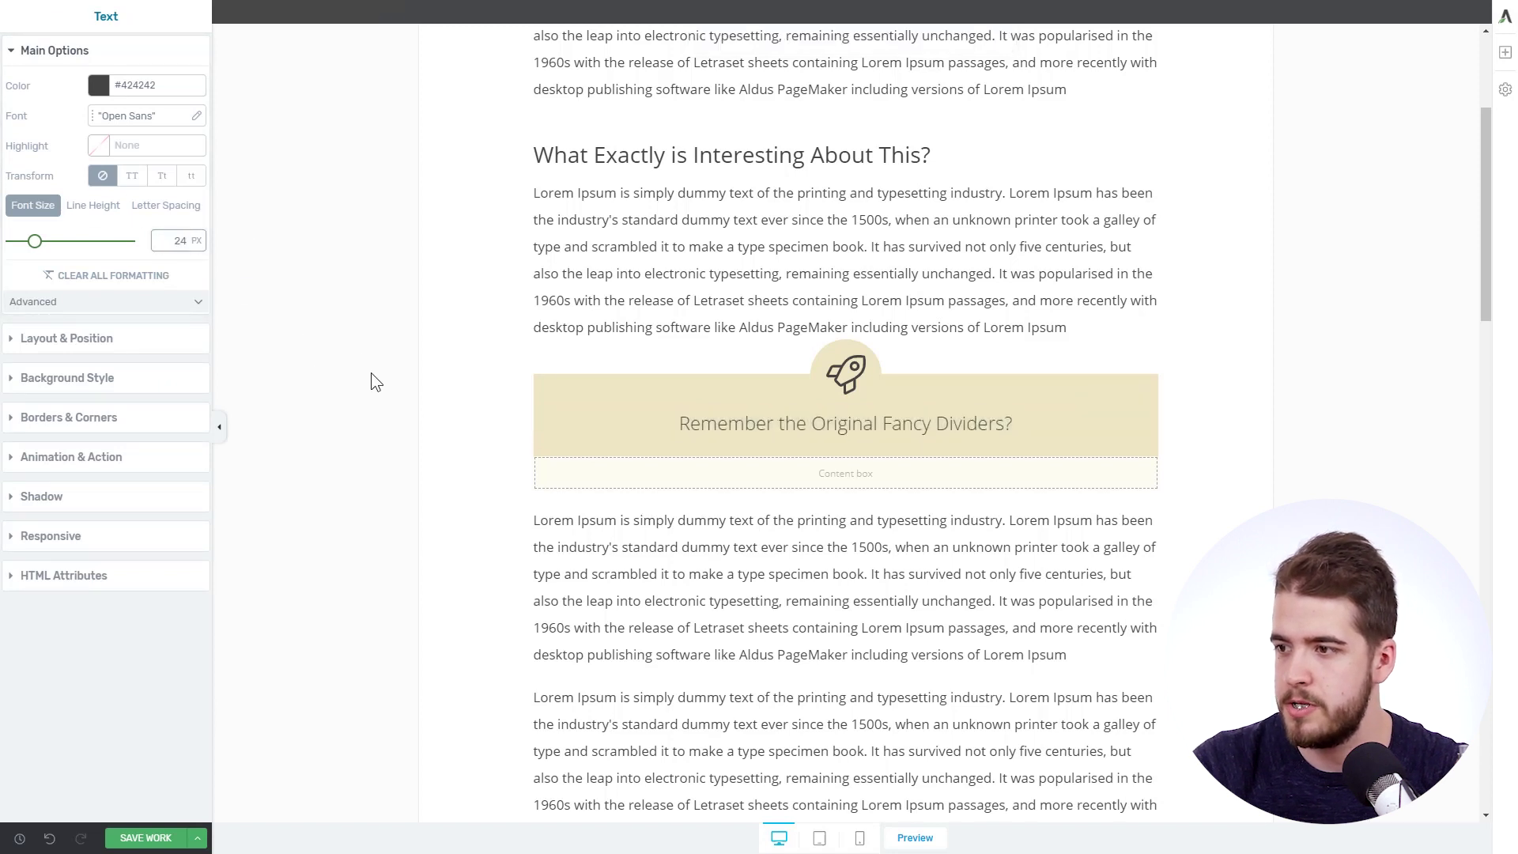
click(692, 429)
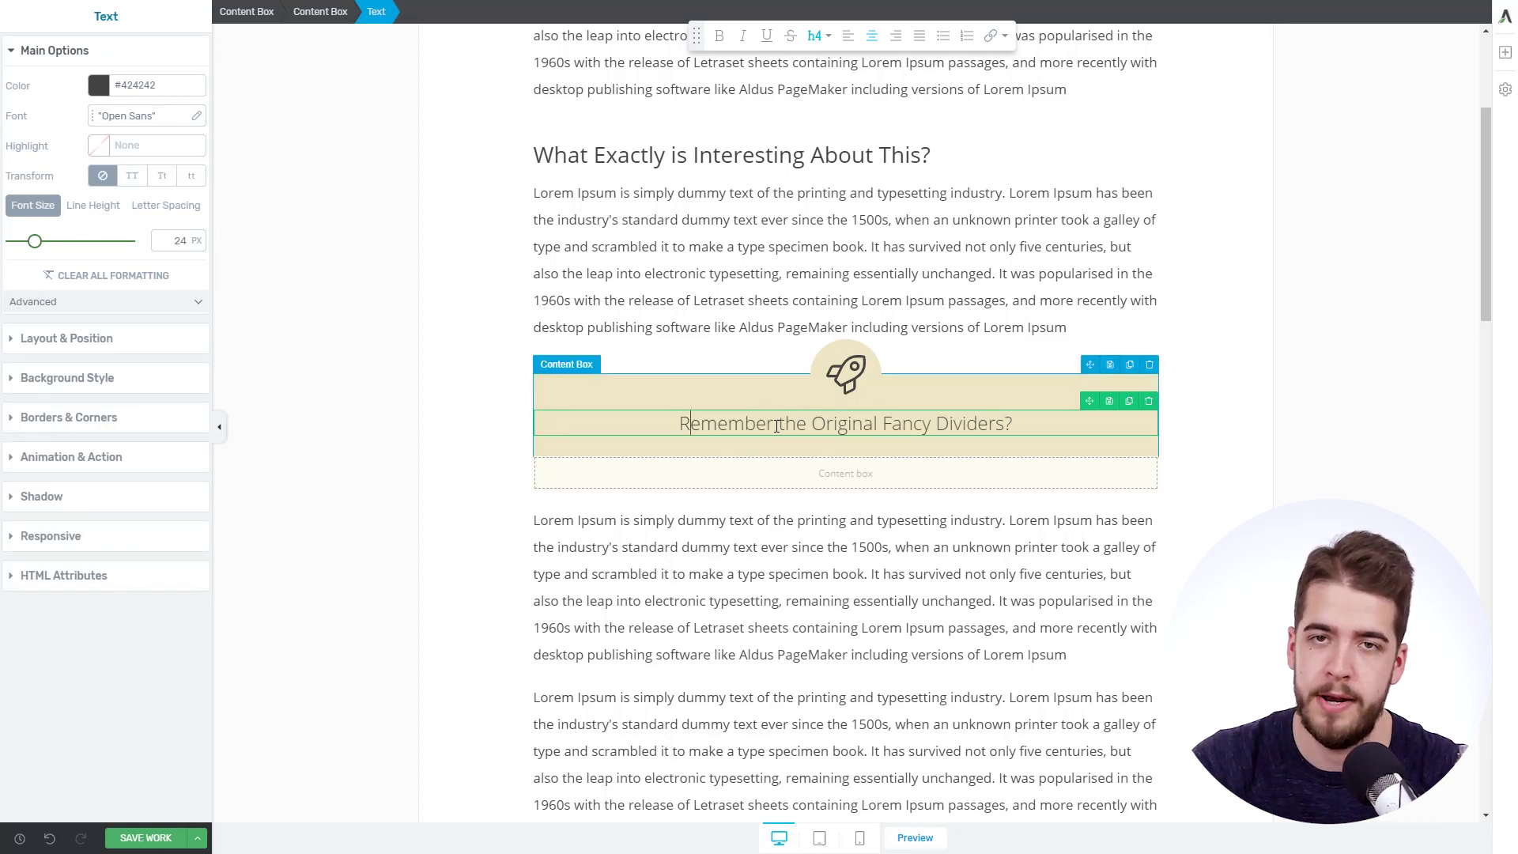
click(384, 433)
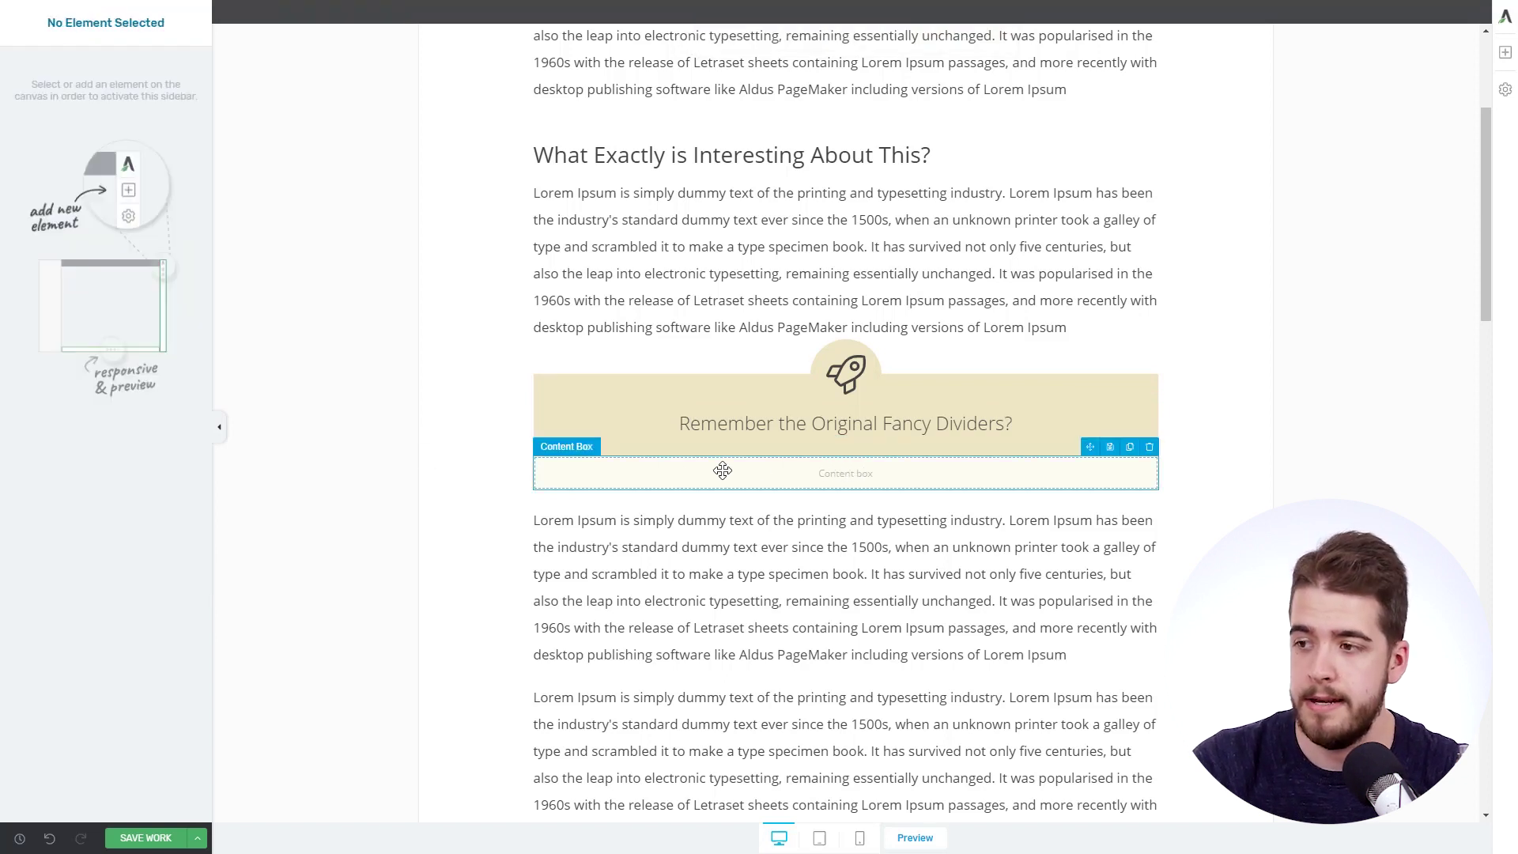
Add a text element to the empty lower inner content box and set its font size to 19 px
click(1504, 52)
drag(1456, 92, 875, 475)
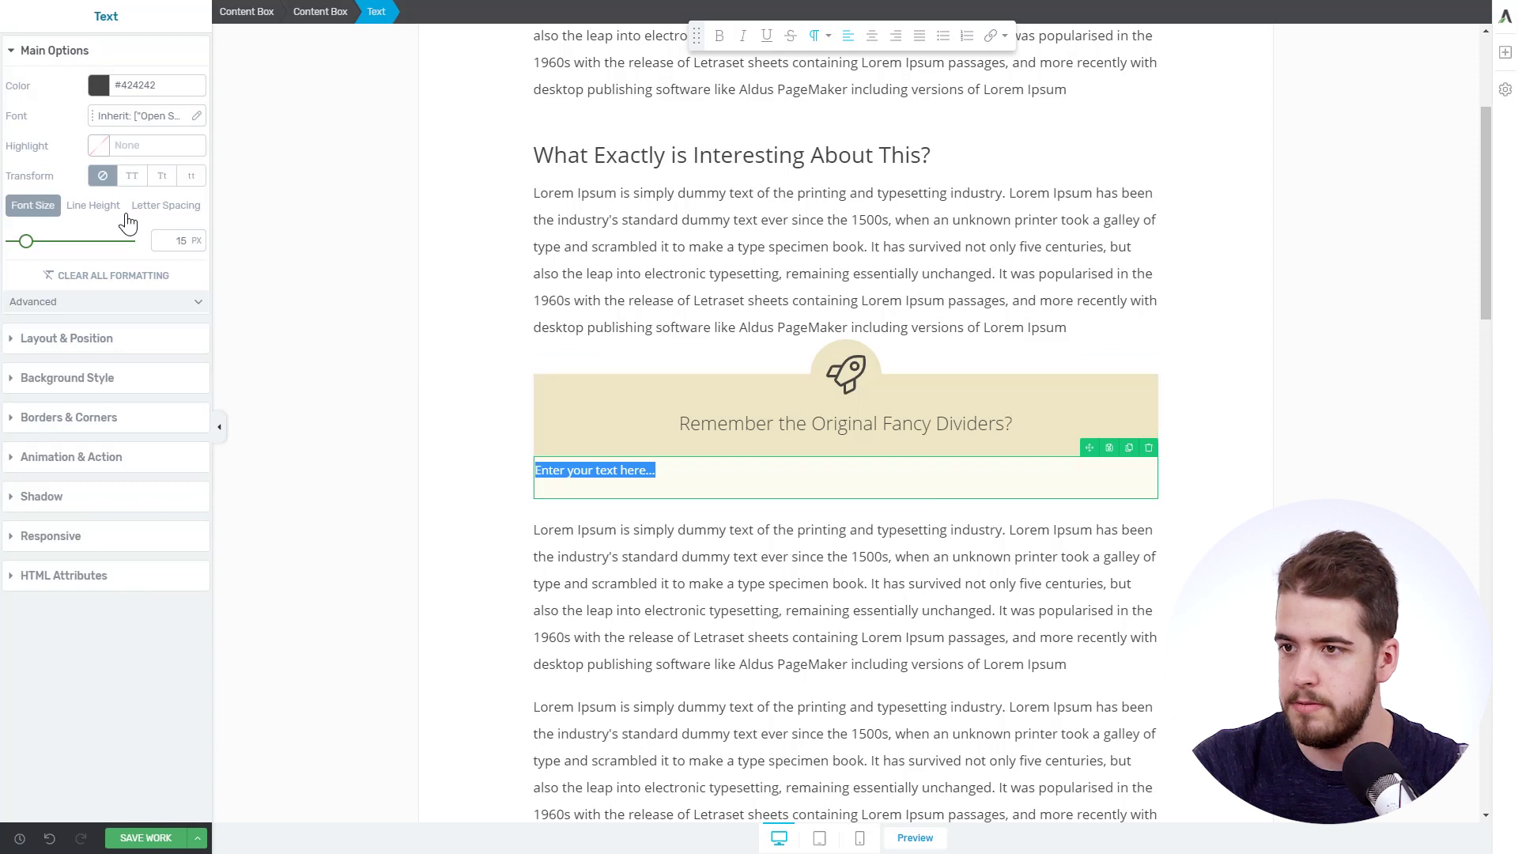
click(179, 238)
key(Up)
key(Up)
key(Up)
key(Up)
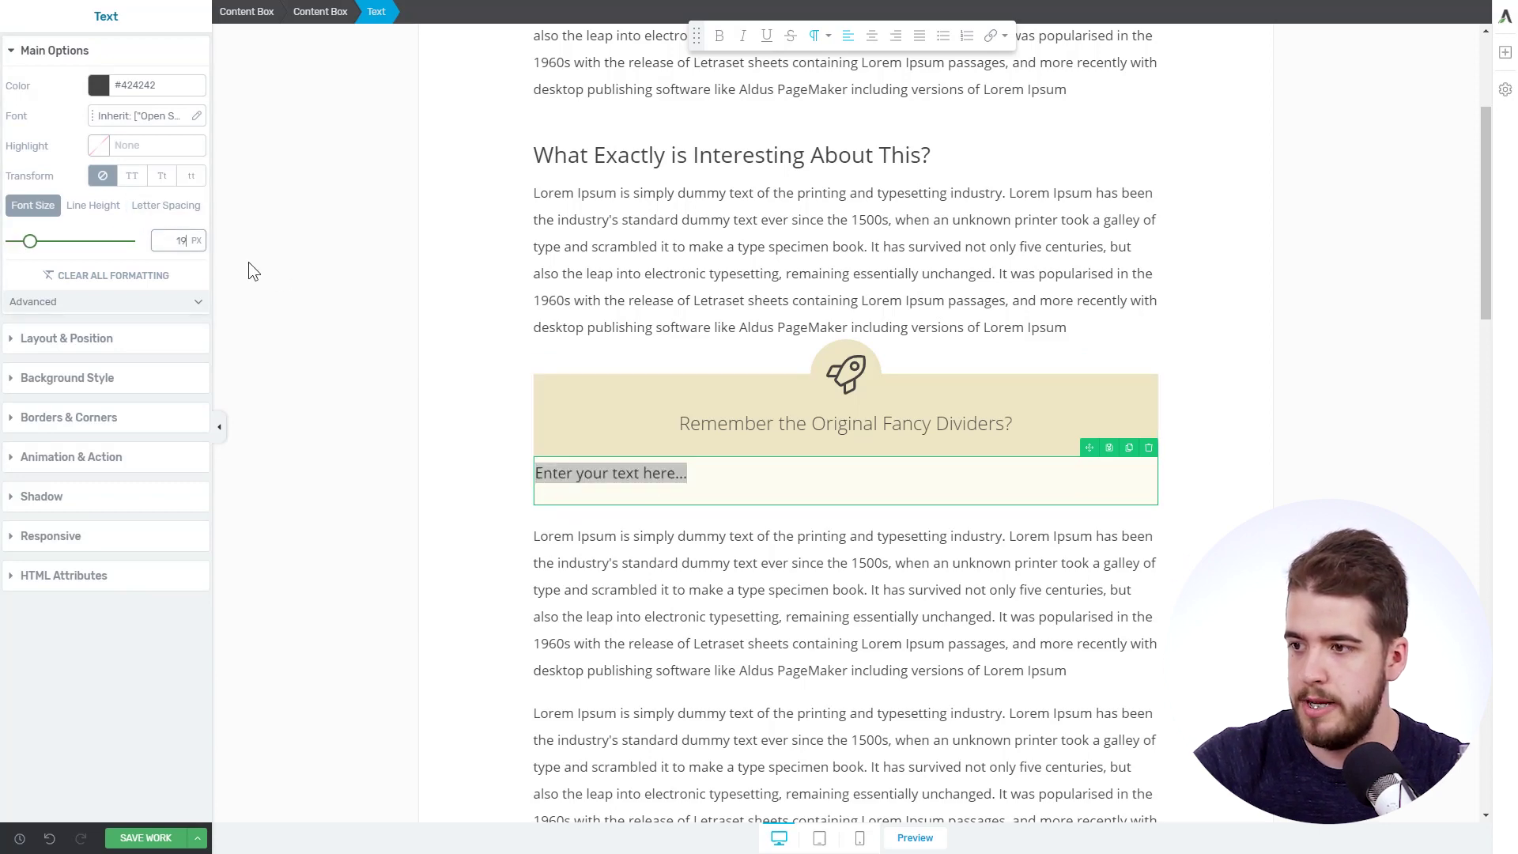
click(374, 445)
Give the text element in the lower content box linked margins of 25 px on all sides
click(747, 477)
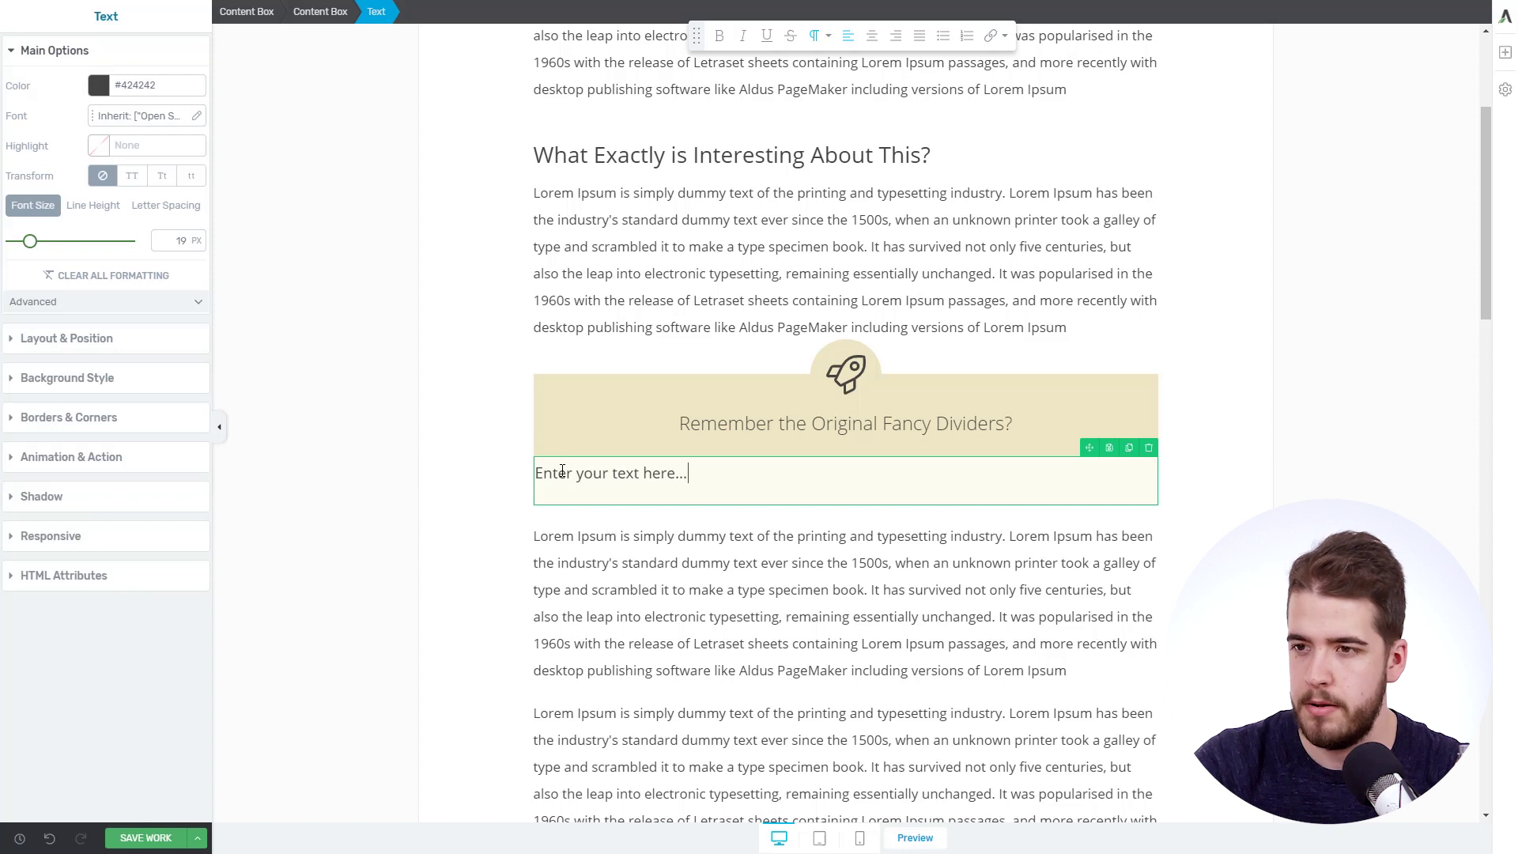
click(126, 339)
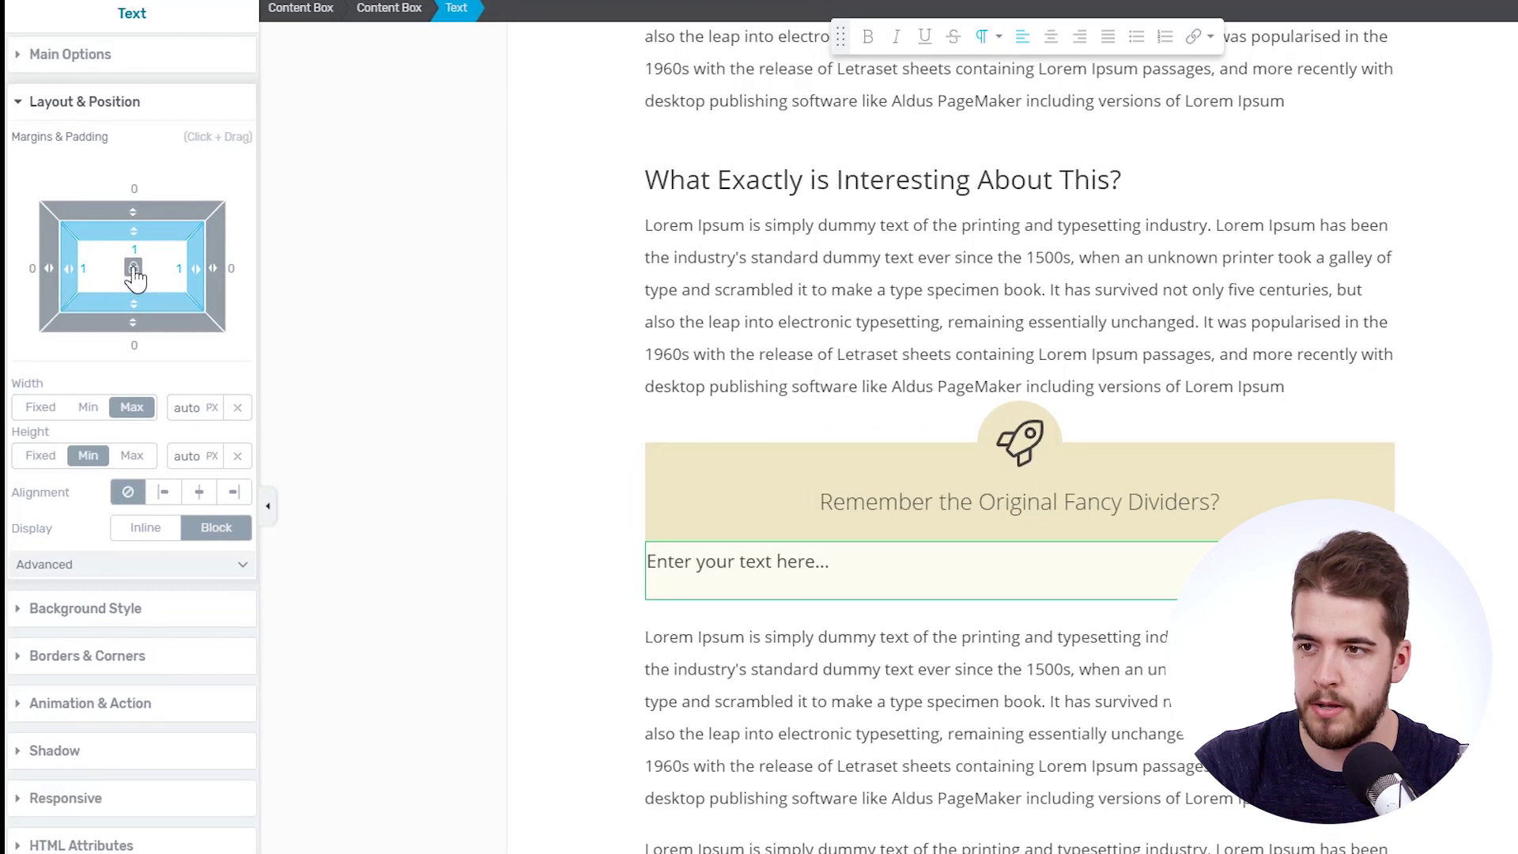
click(135, 189)
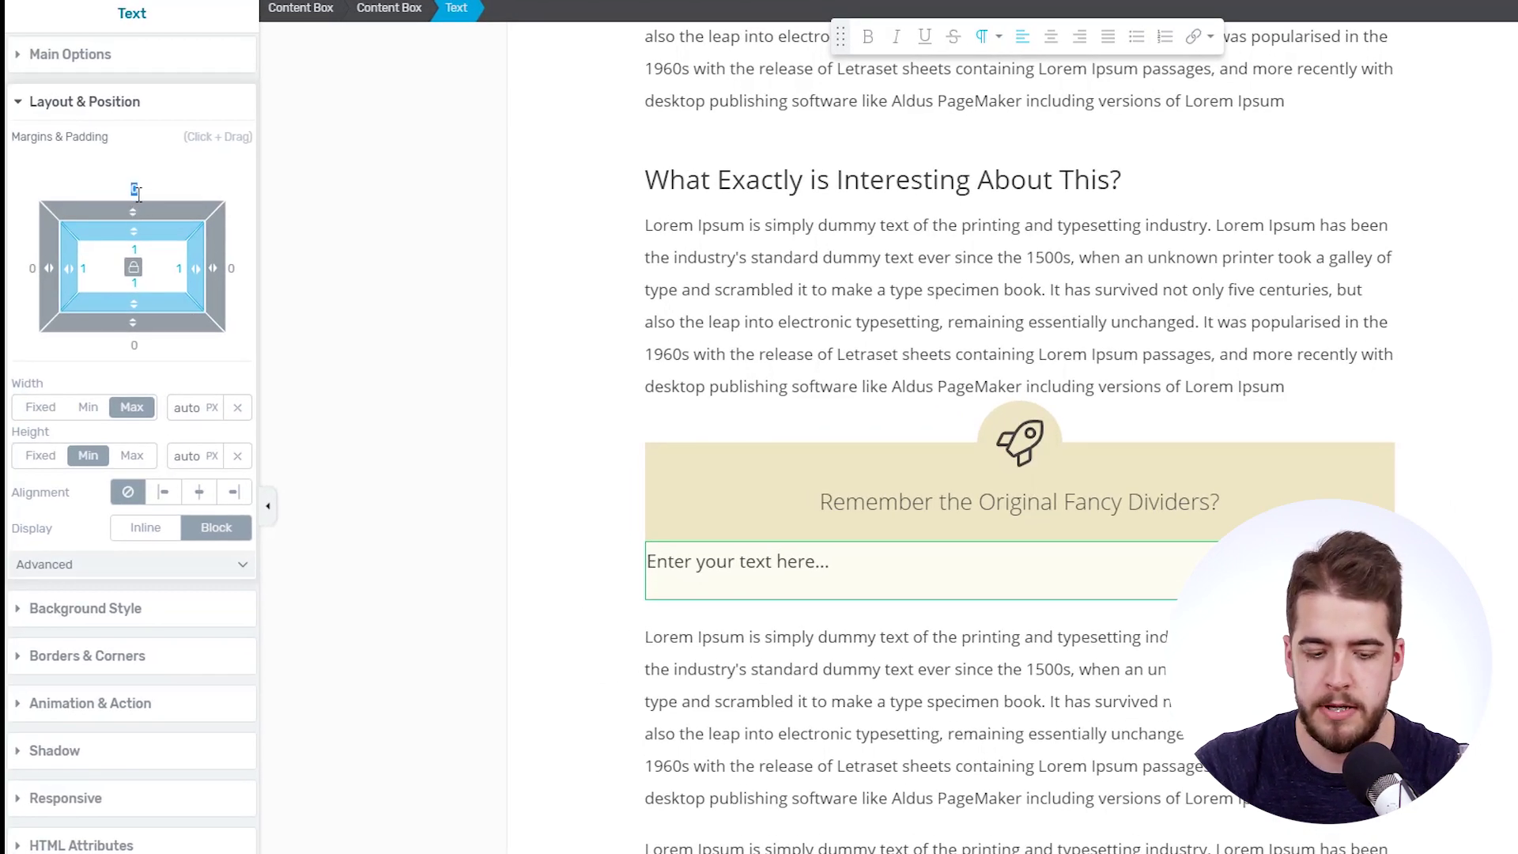
text(25)
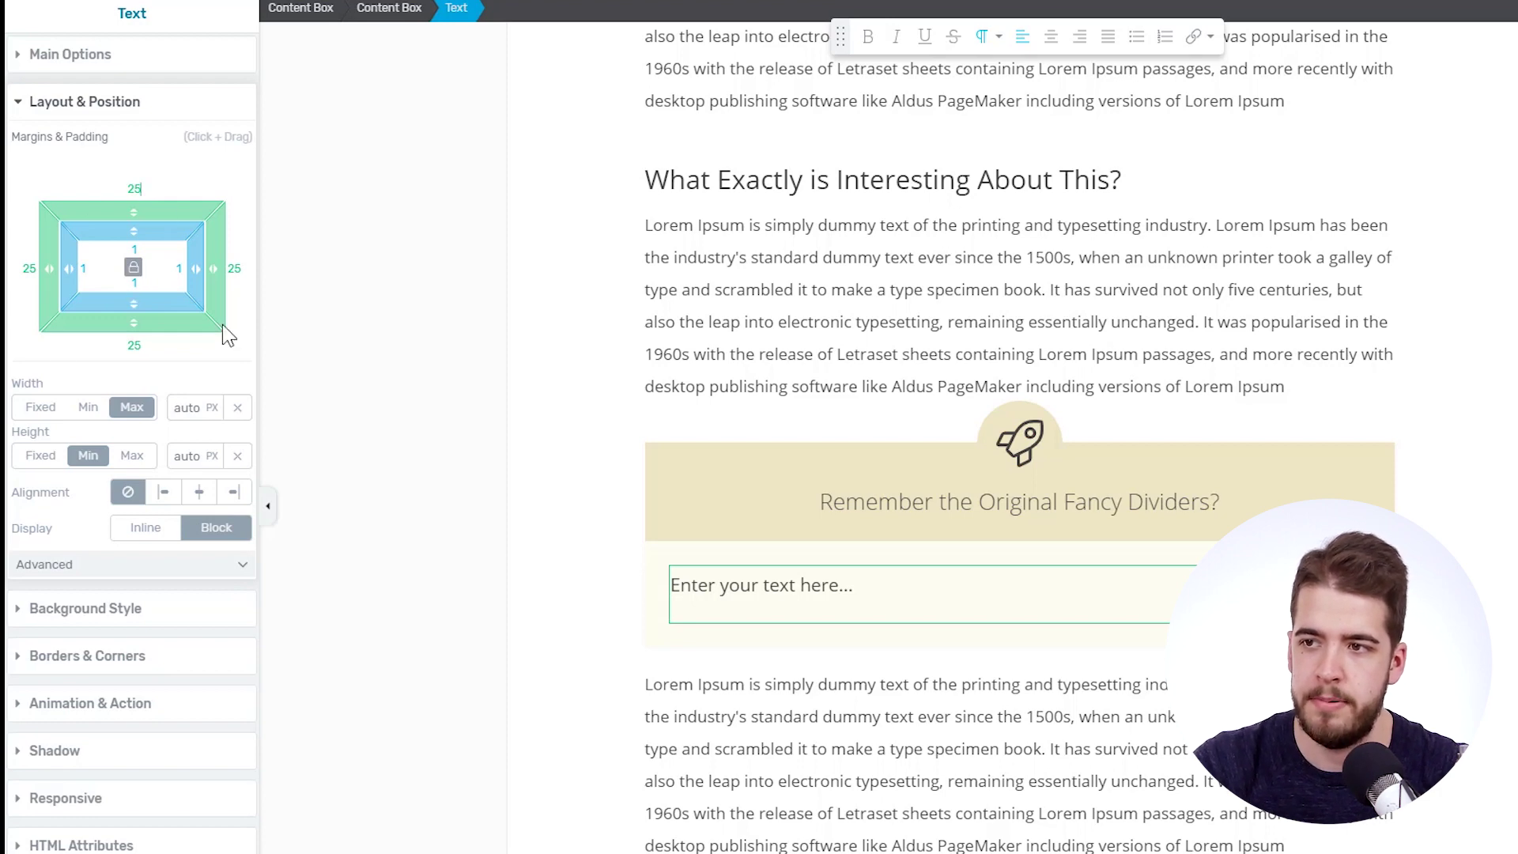
click(433, 486)
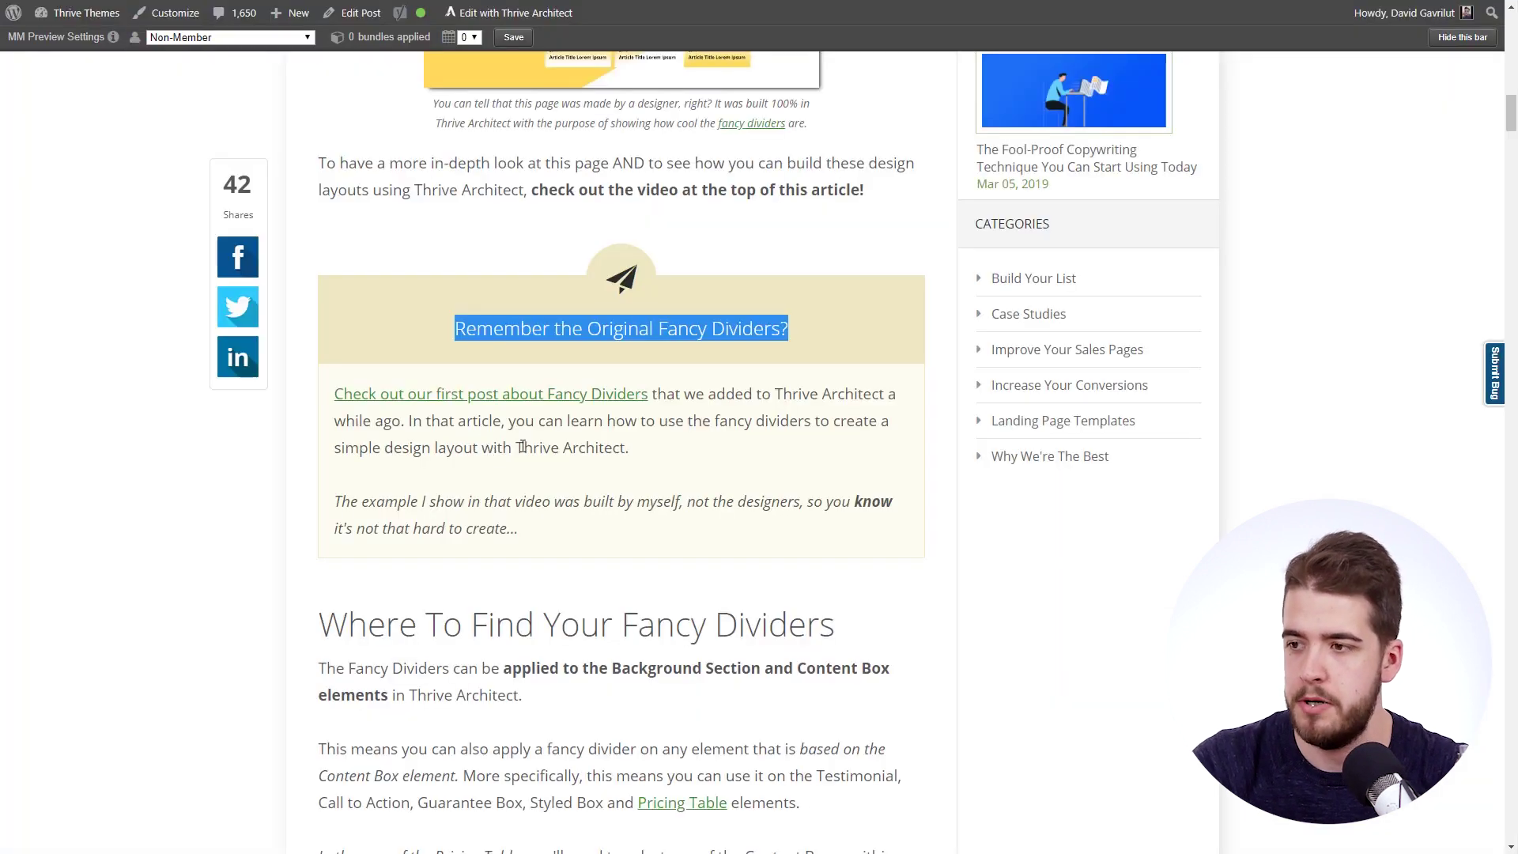
Replace the lower box's placeholder with the reference box's first paragraph, from "Check out our first post" to "with Thrive Architect."
drag(630, 463, 336, 398)
key(ctrl+c)
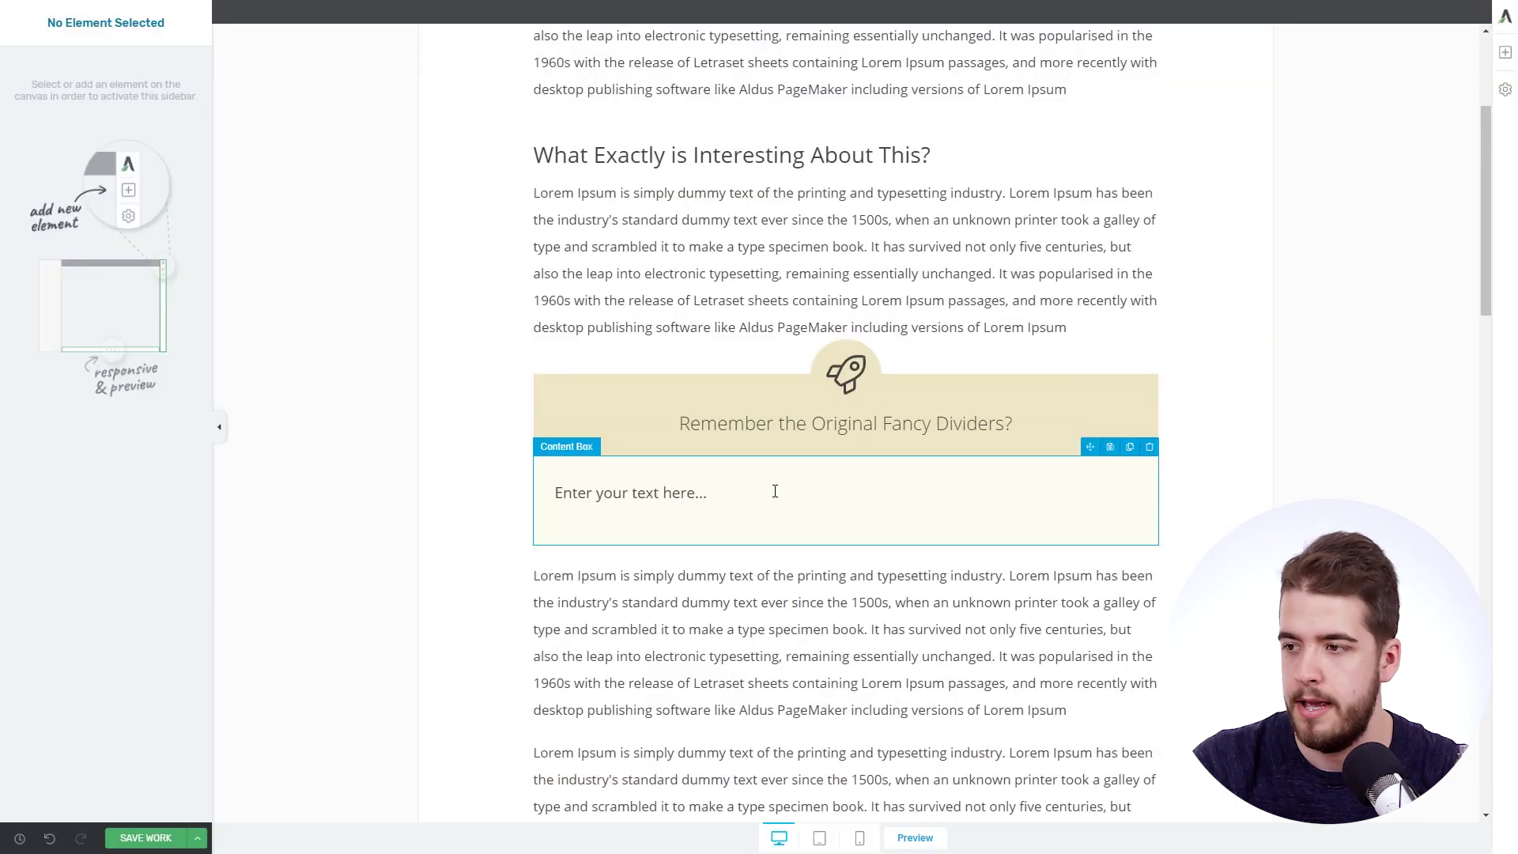
click(775, 491)
drag(774, 491, 461, 502)
key(ctrl+v)
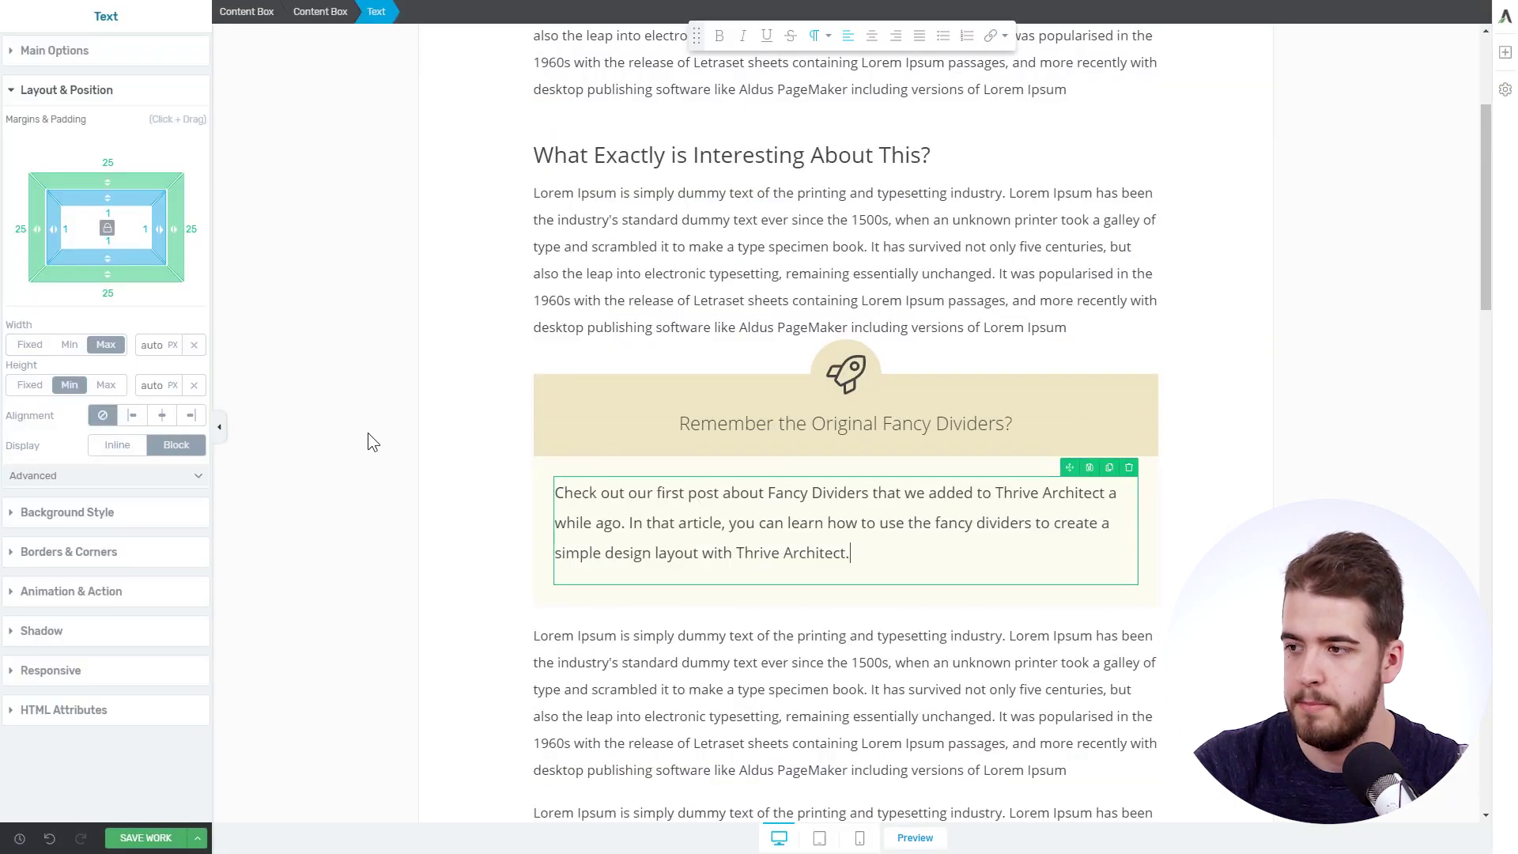
Compare with the reference box, then give the outer content box a solid 1 px border in the saved Fall Green colour
click(372, 446)
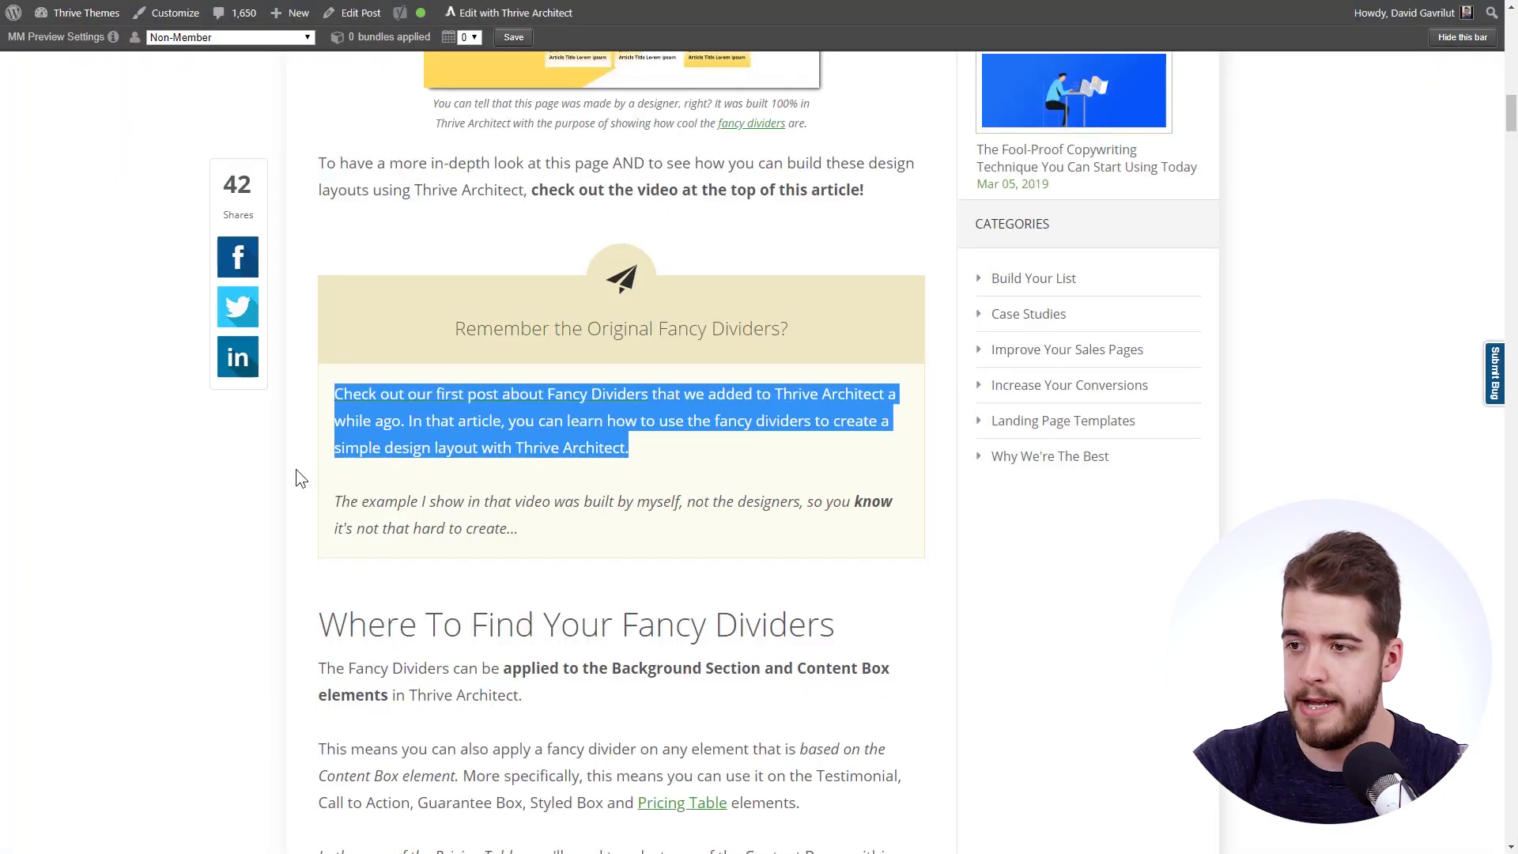
click(281, 466)
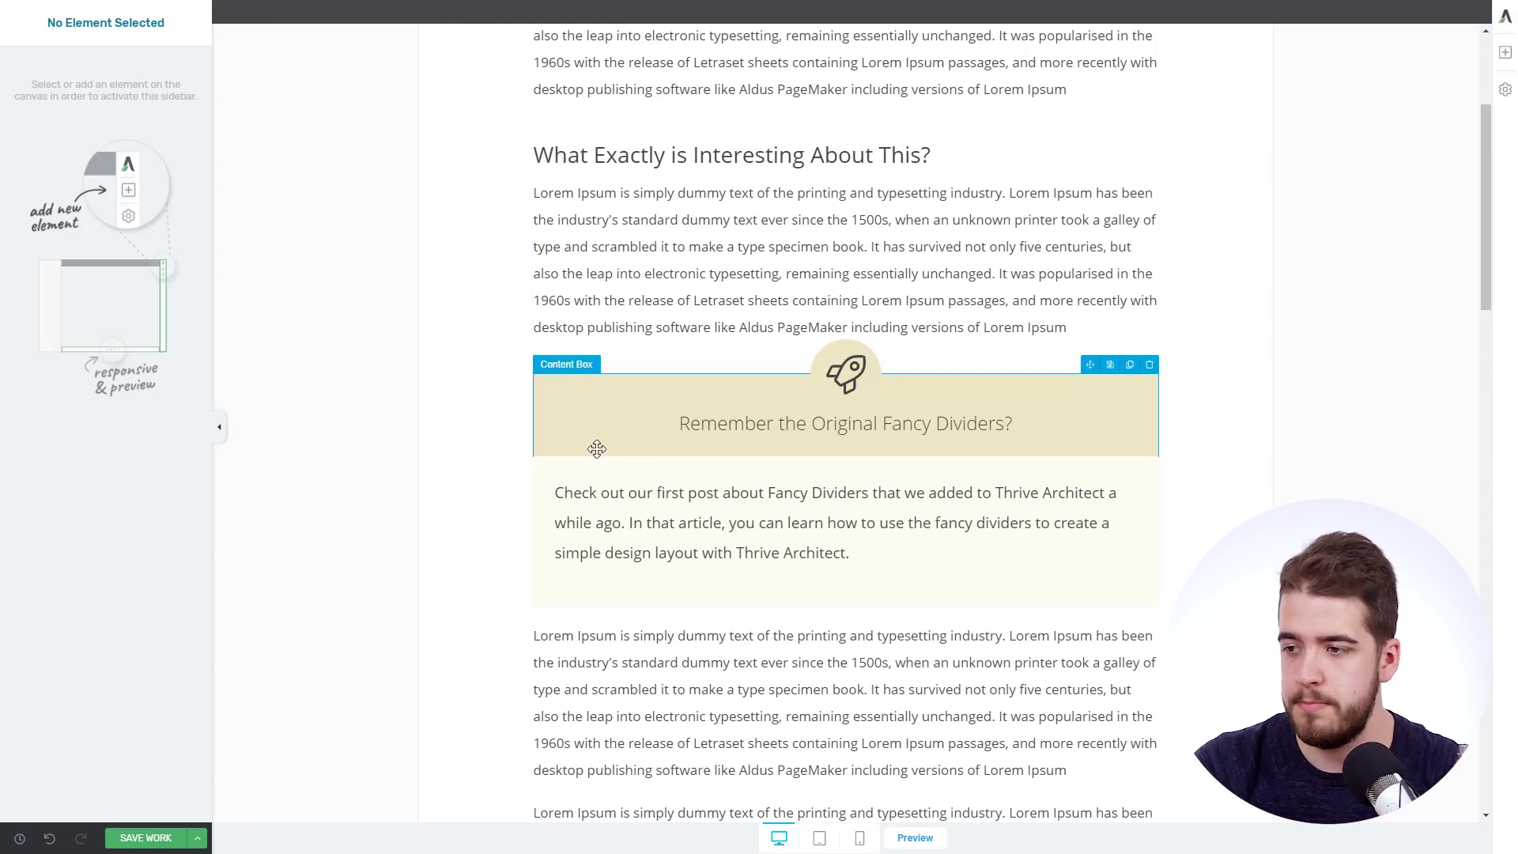
click(552, 583)
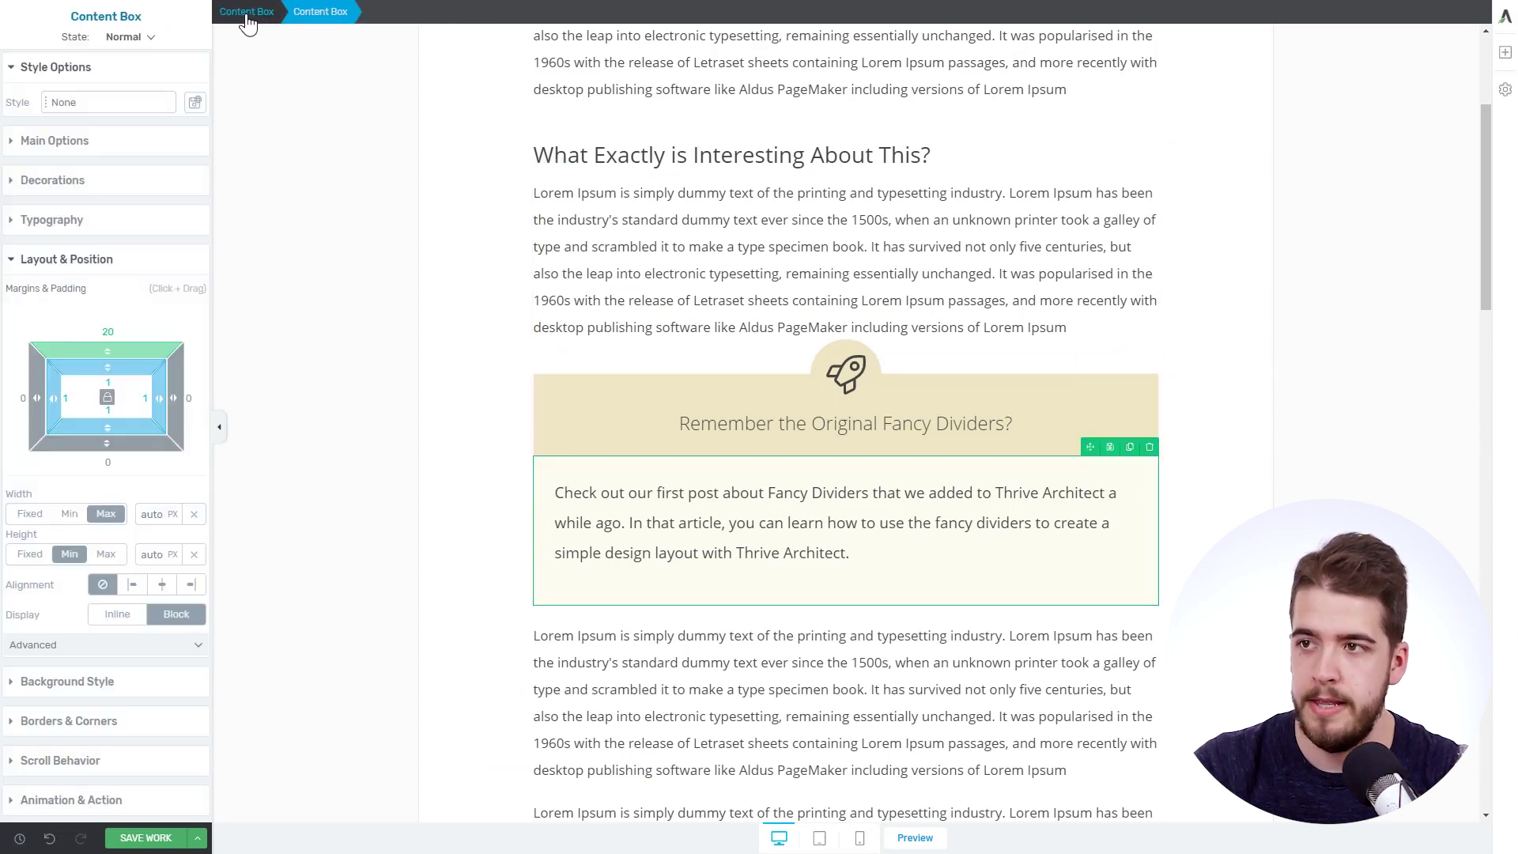
click(252, 16)
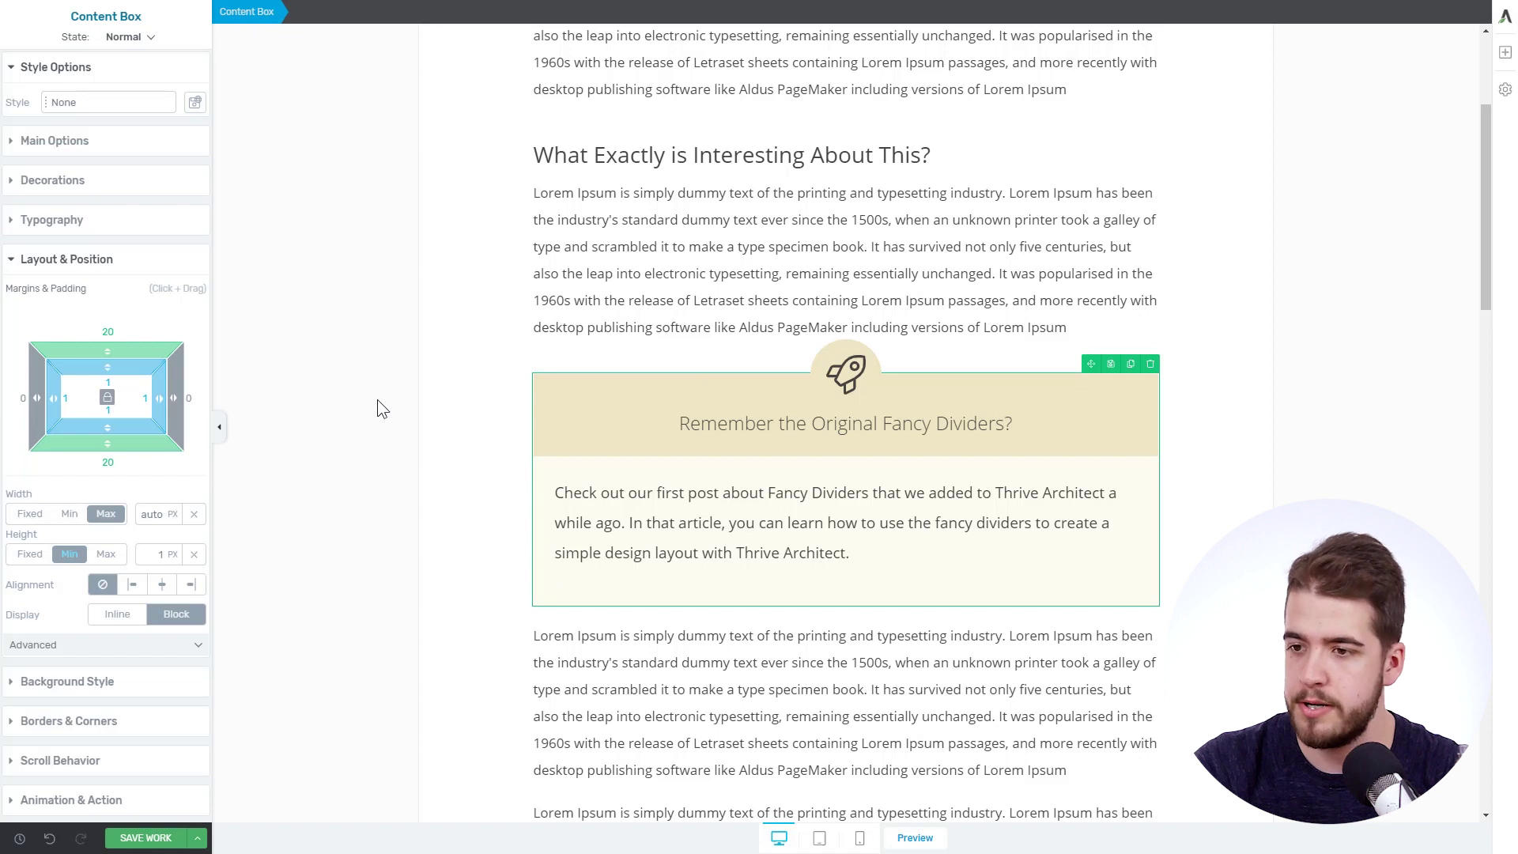
scroll(87, 431, down, 2)
click(104, 611)
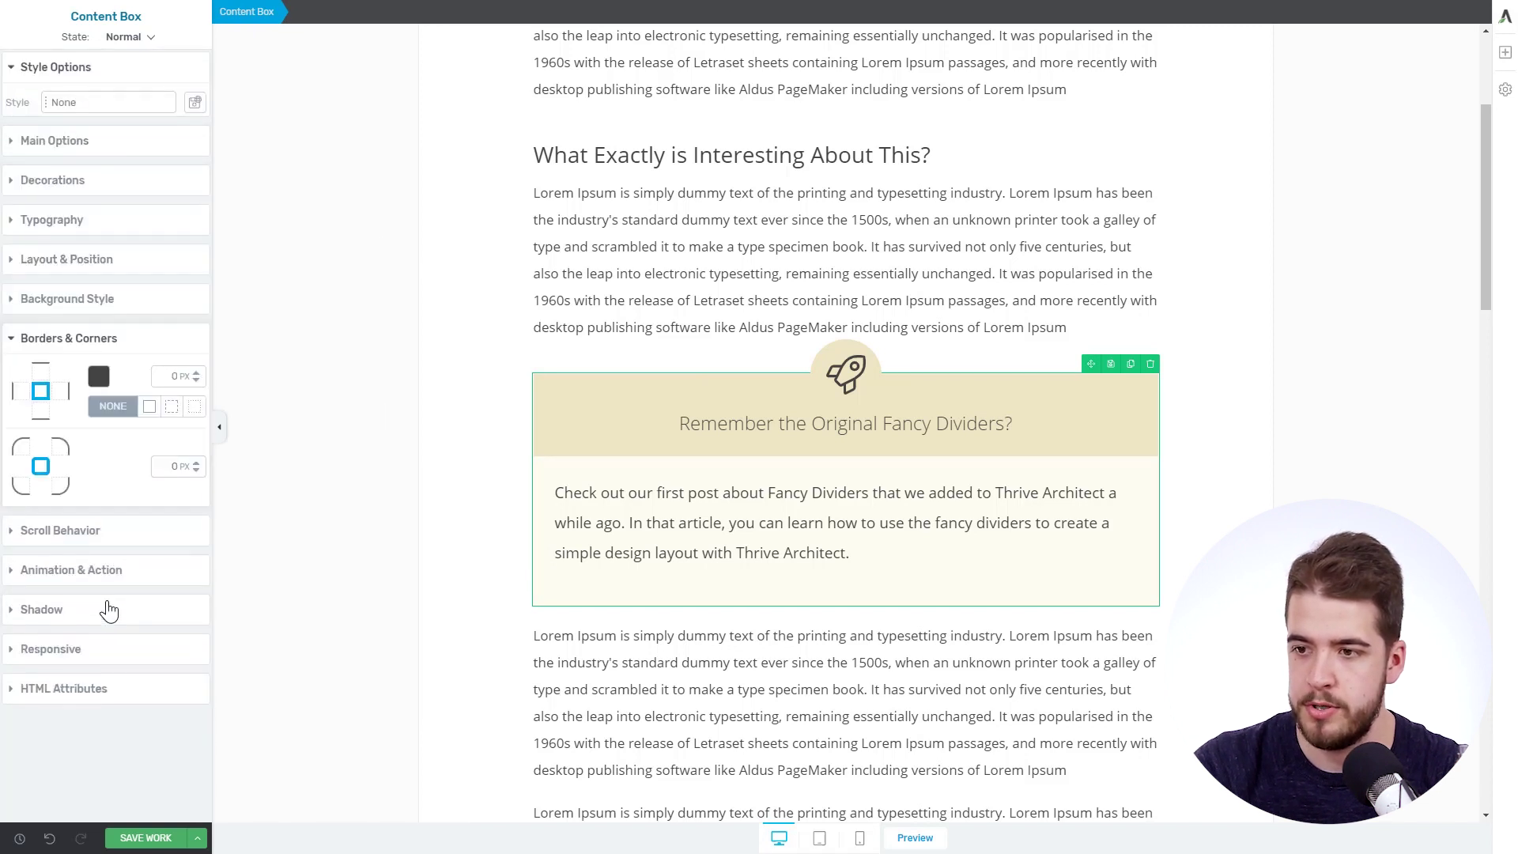
click(100, 381)
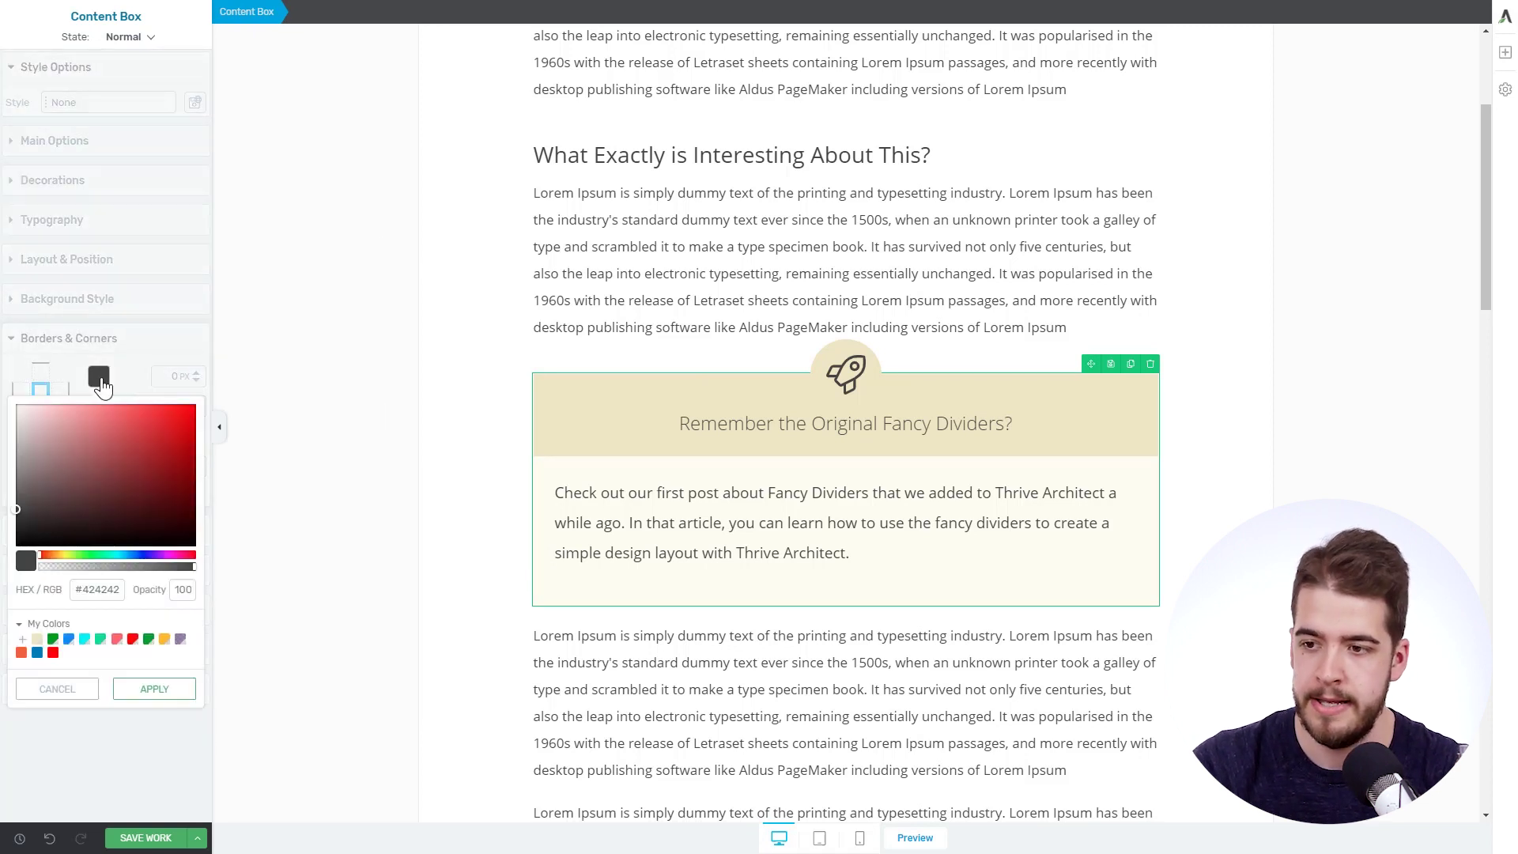
click(39, 640)
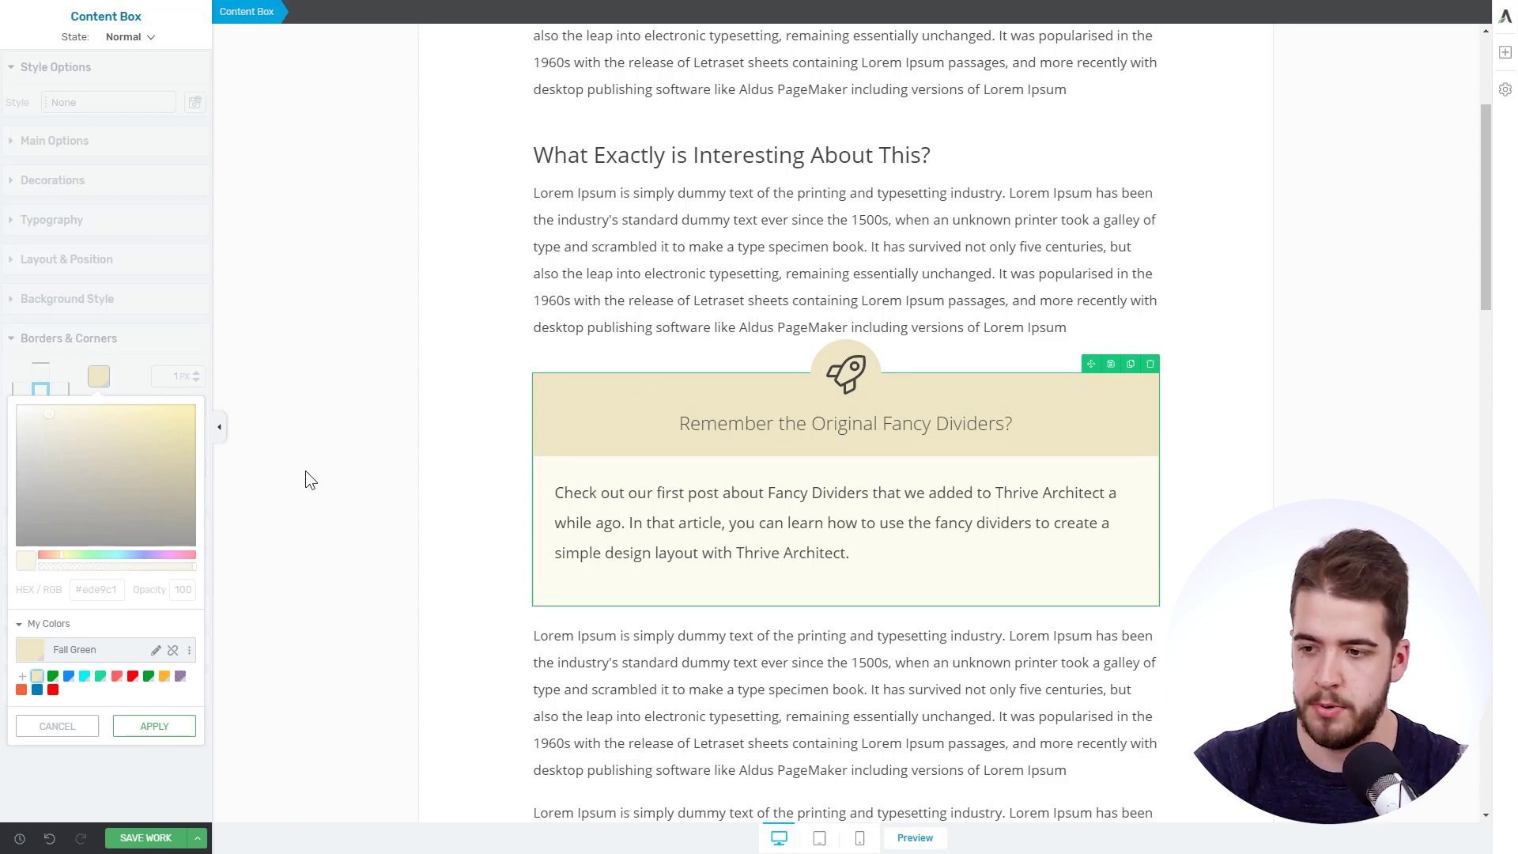
click(174, 730)
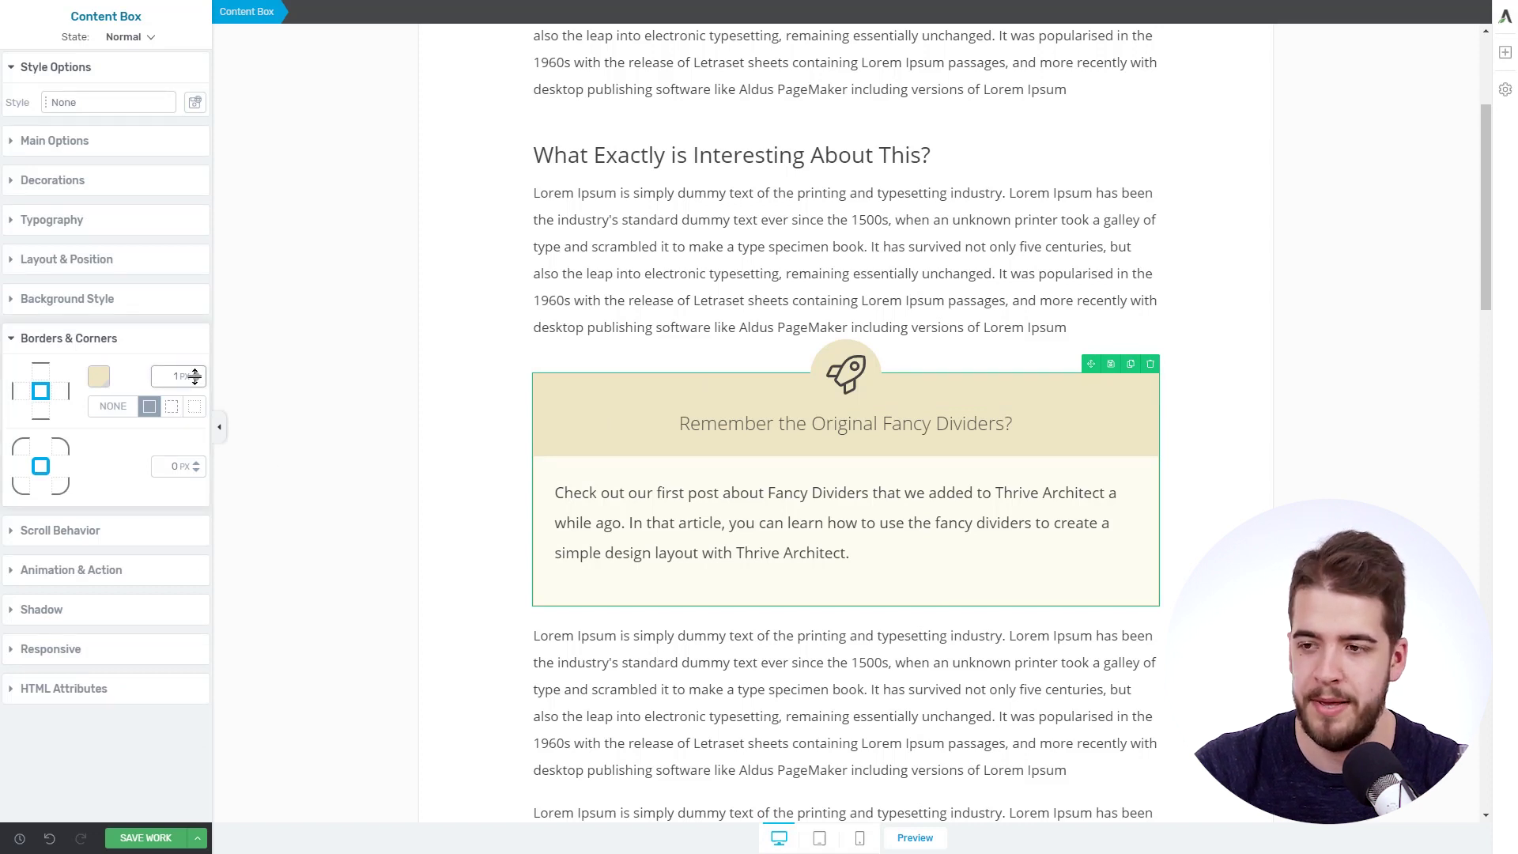
click(375, 491)
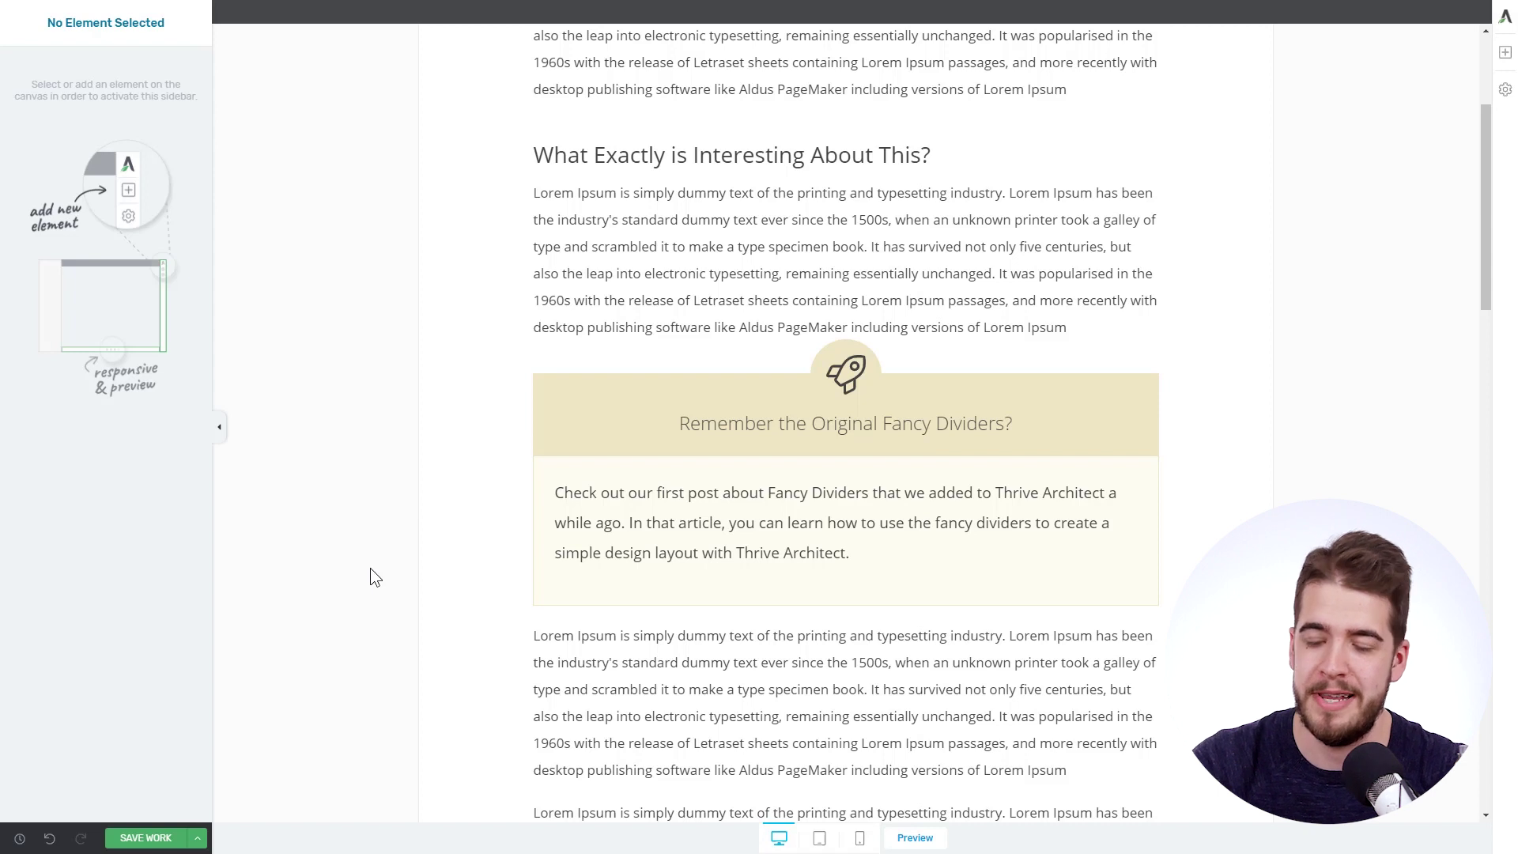
Save the whole outer content box as a reusable template named "Highlight Box"
click(601, 592)
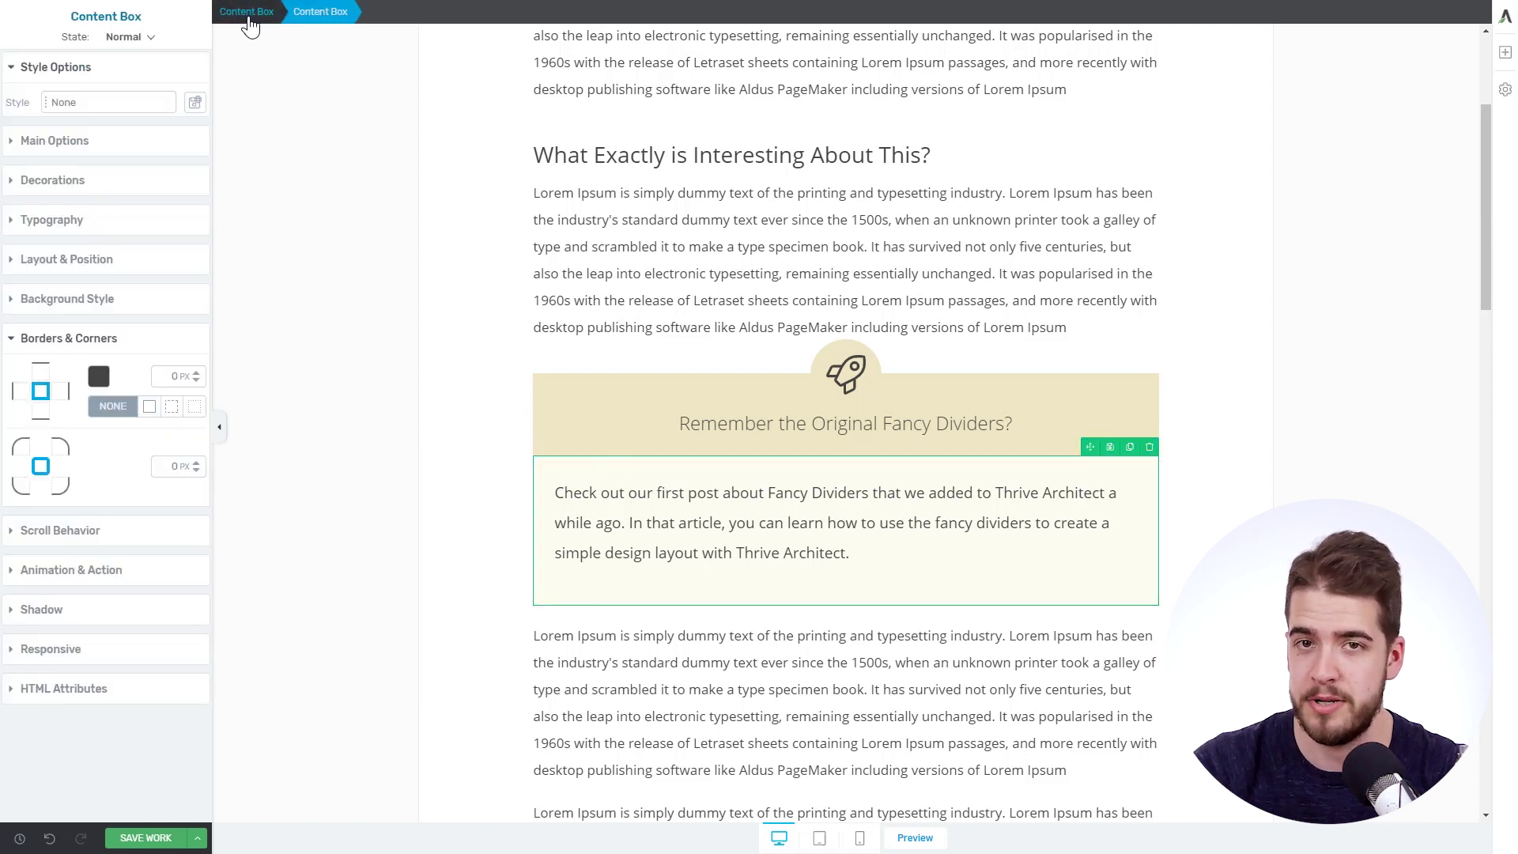
click(245, 17)
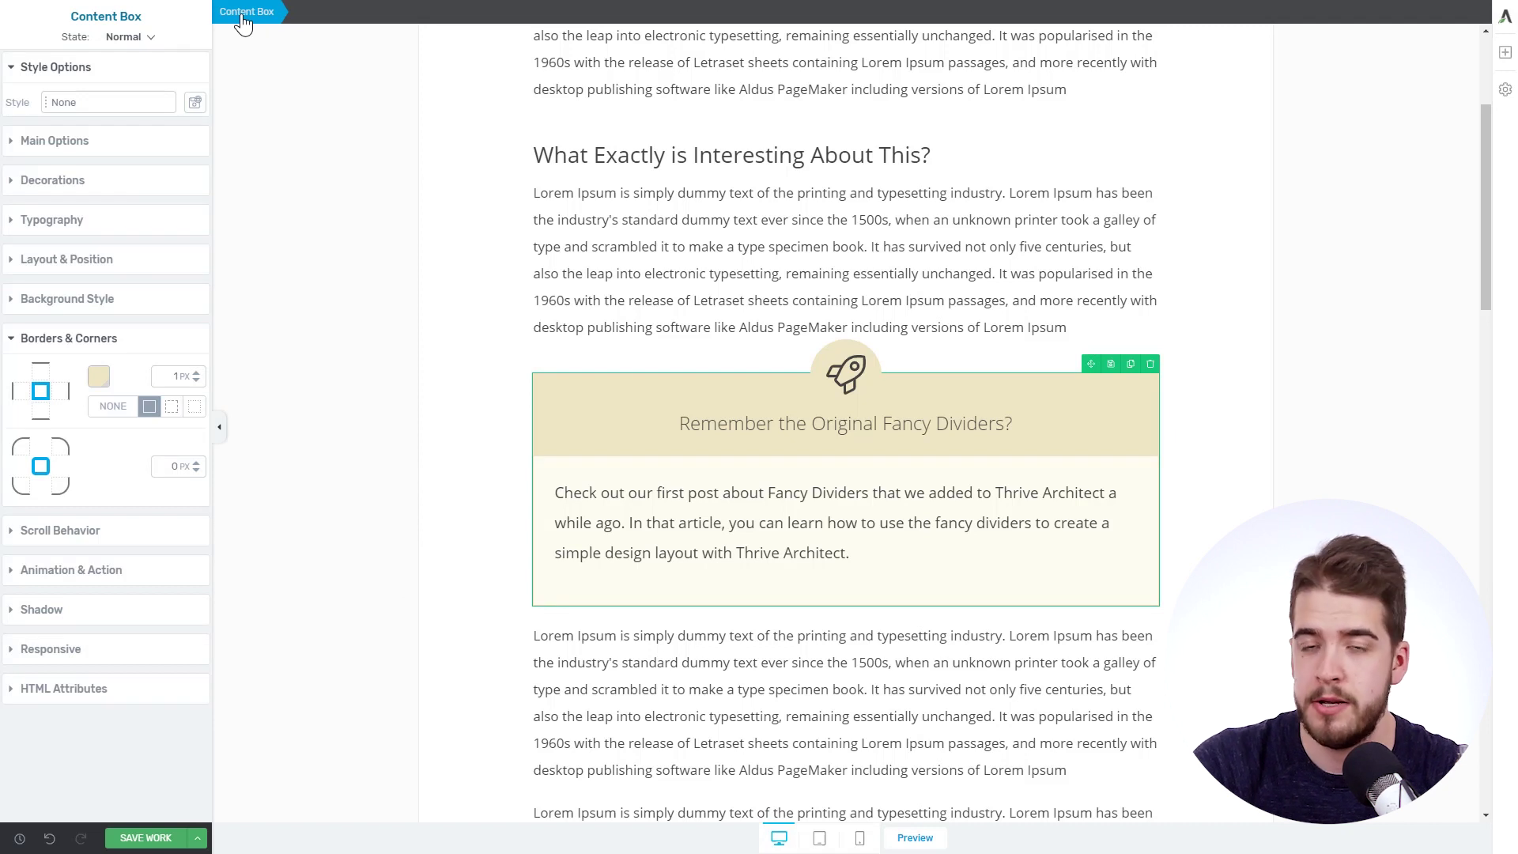
click(1111, 364)
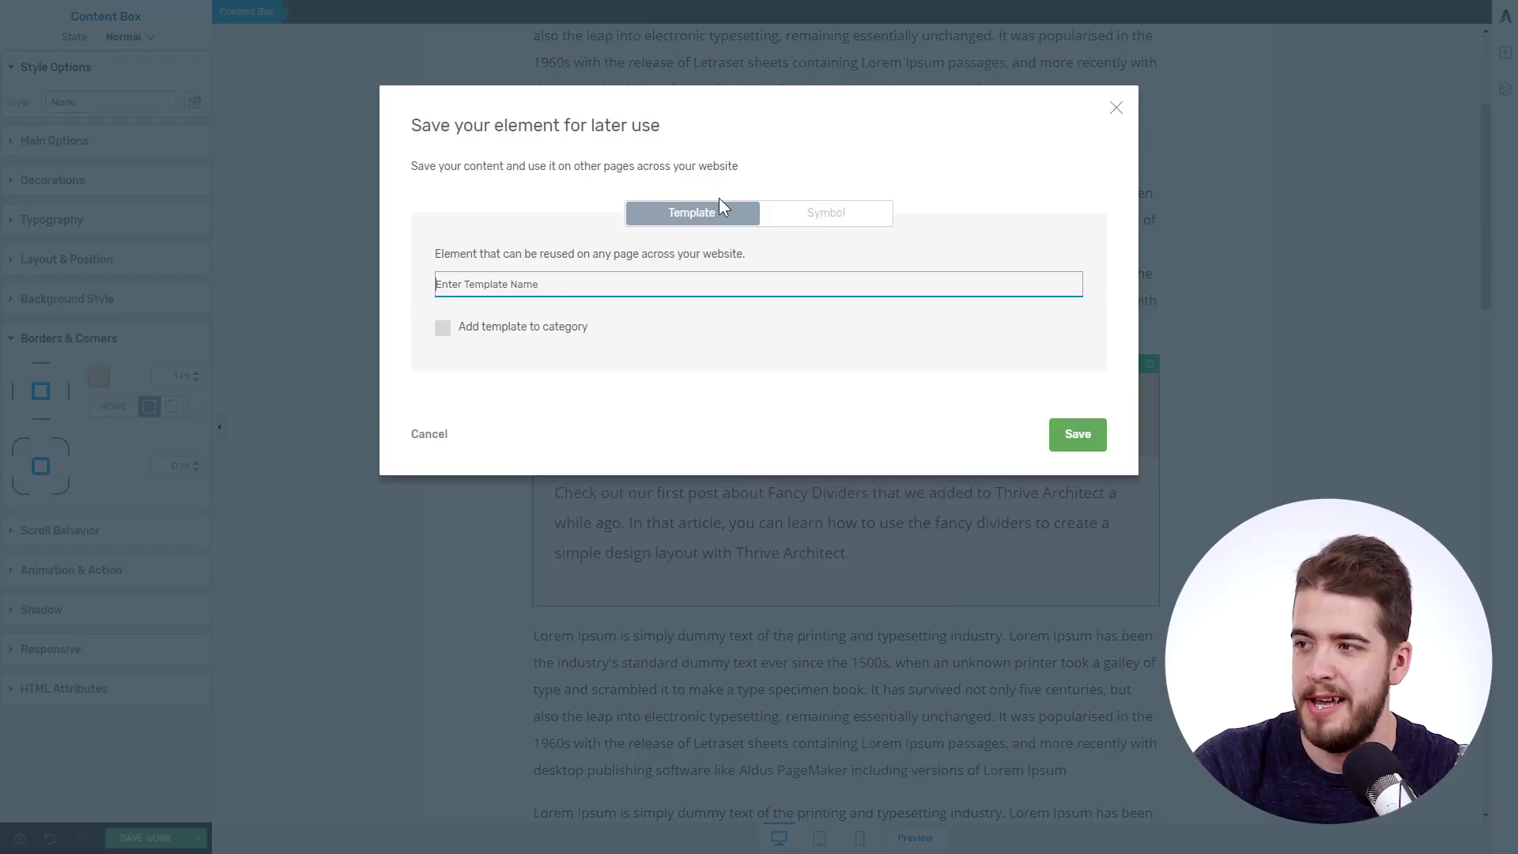
click(710, 221)
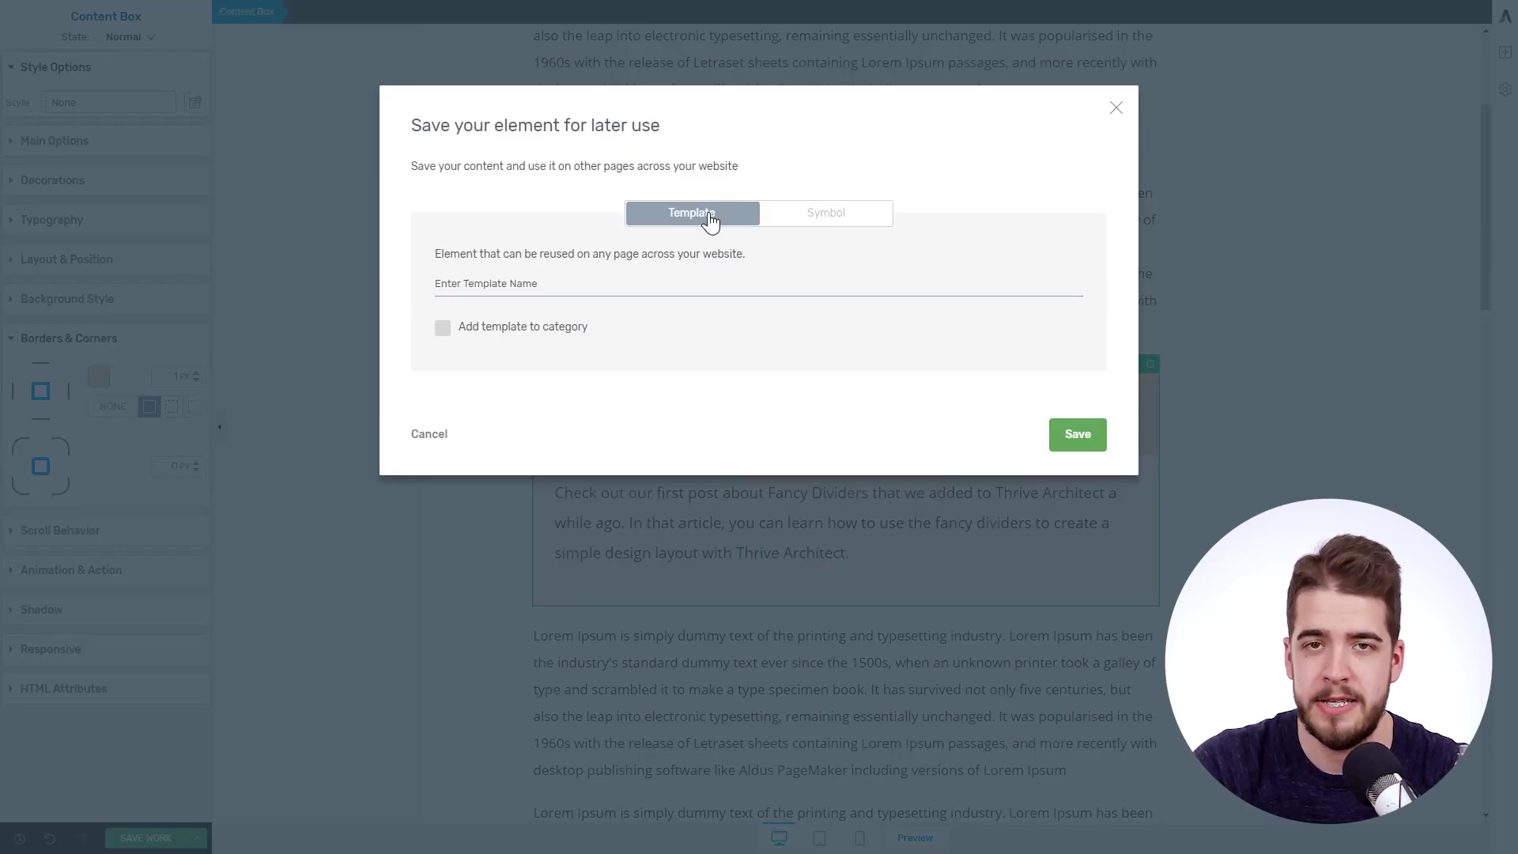
click(613, 277)
text(Hi)
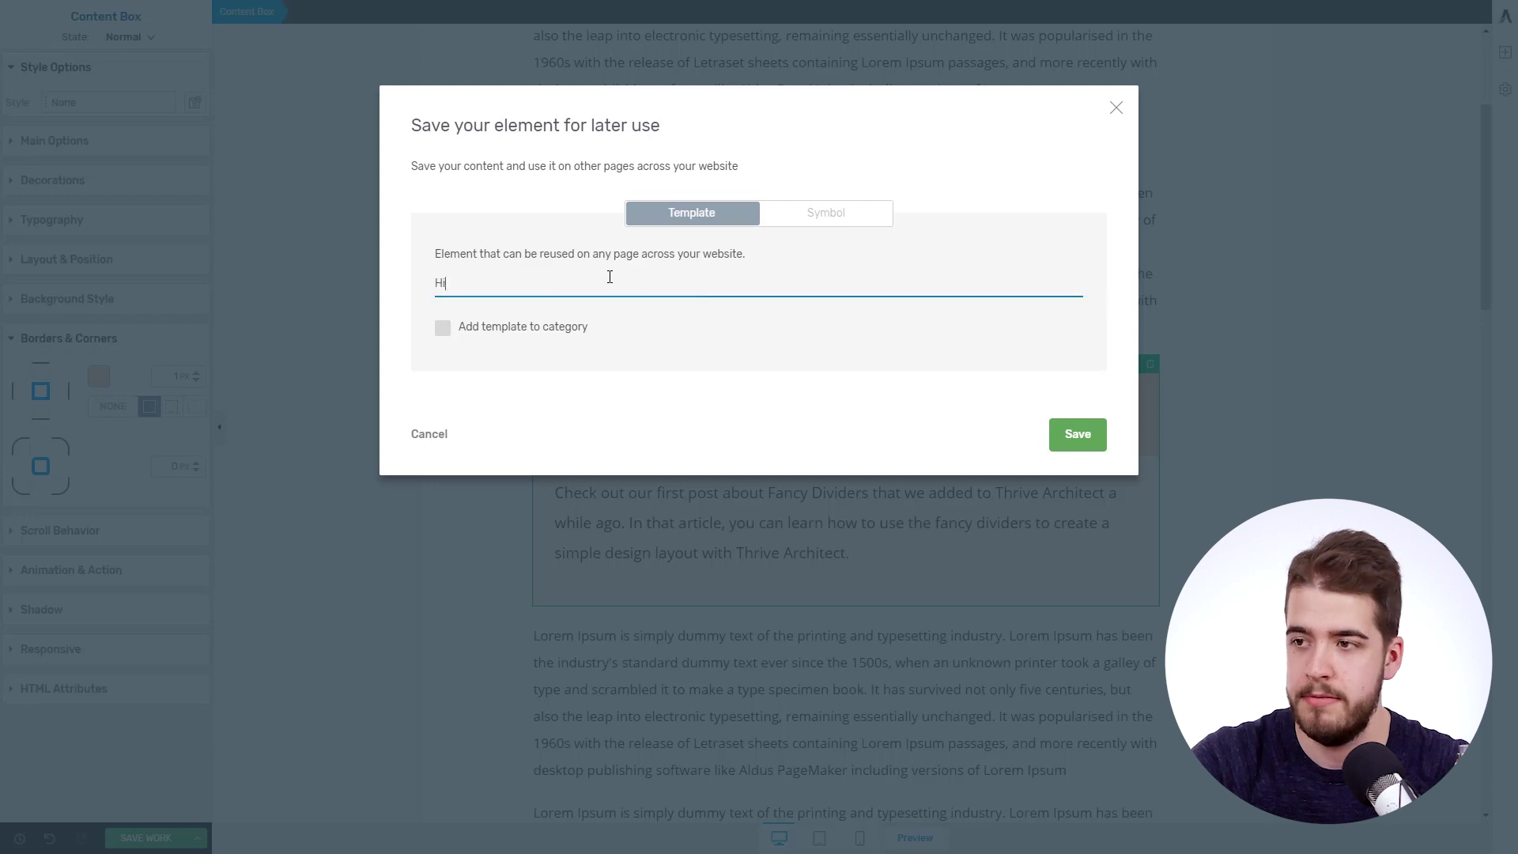
text(ghlight Box)
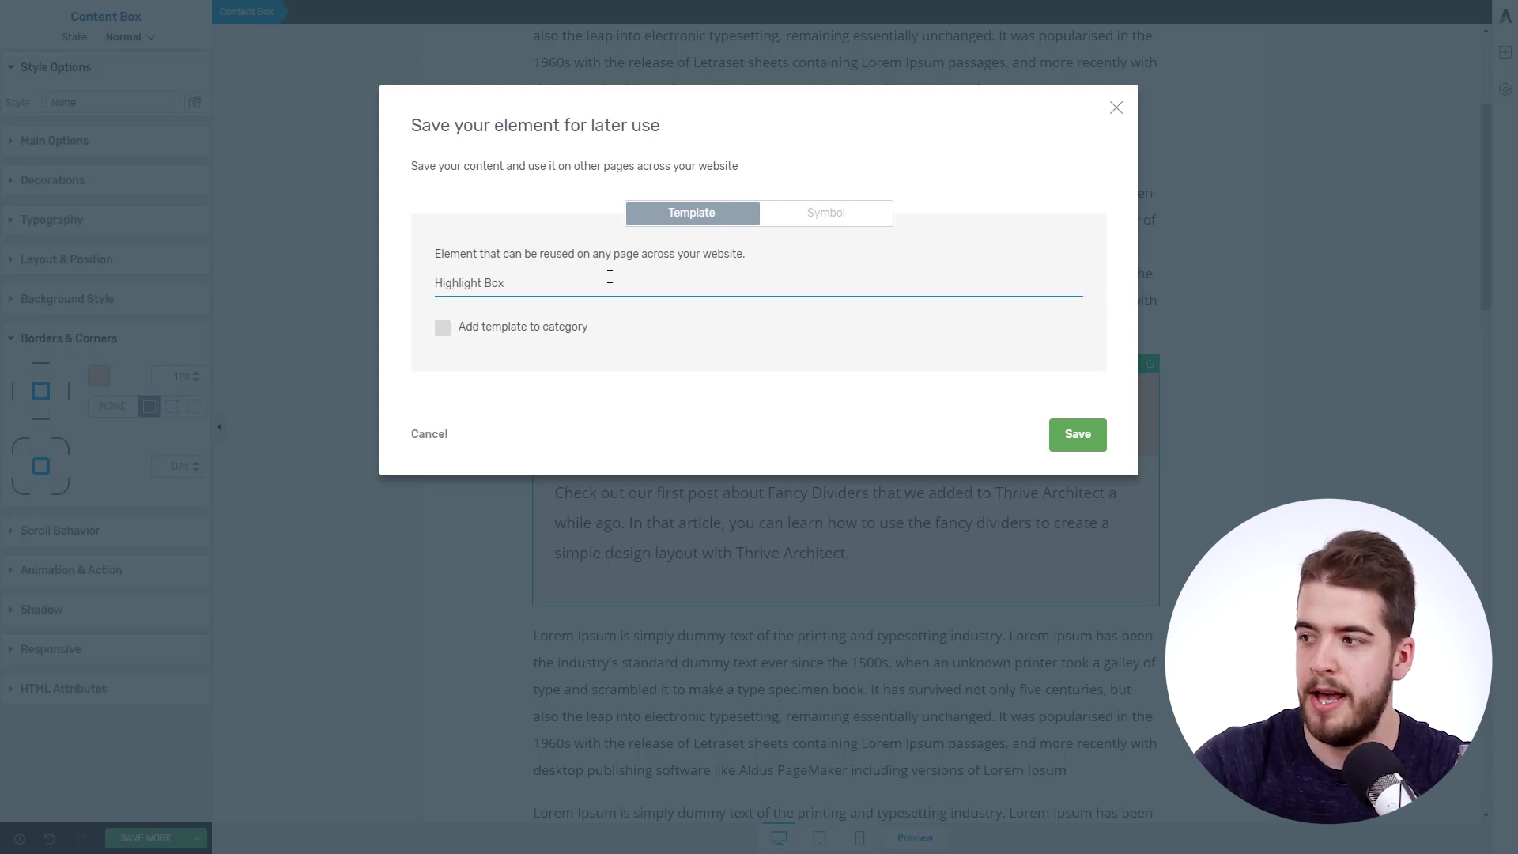
key(Return)
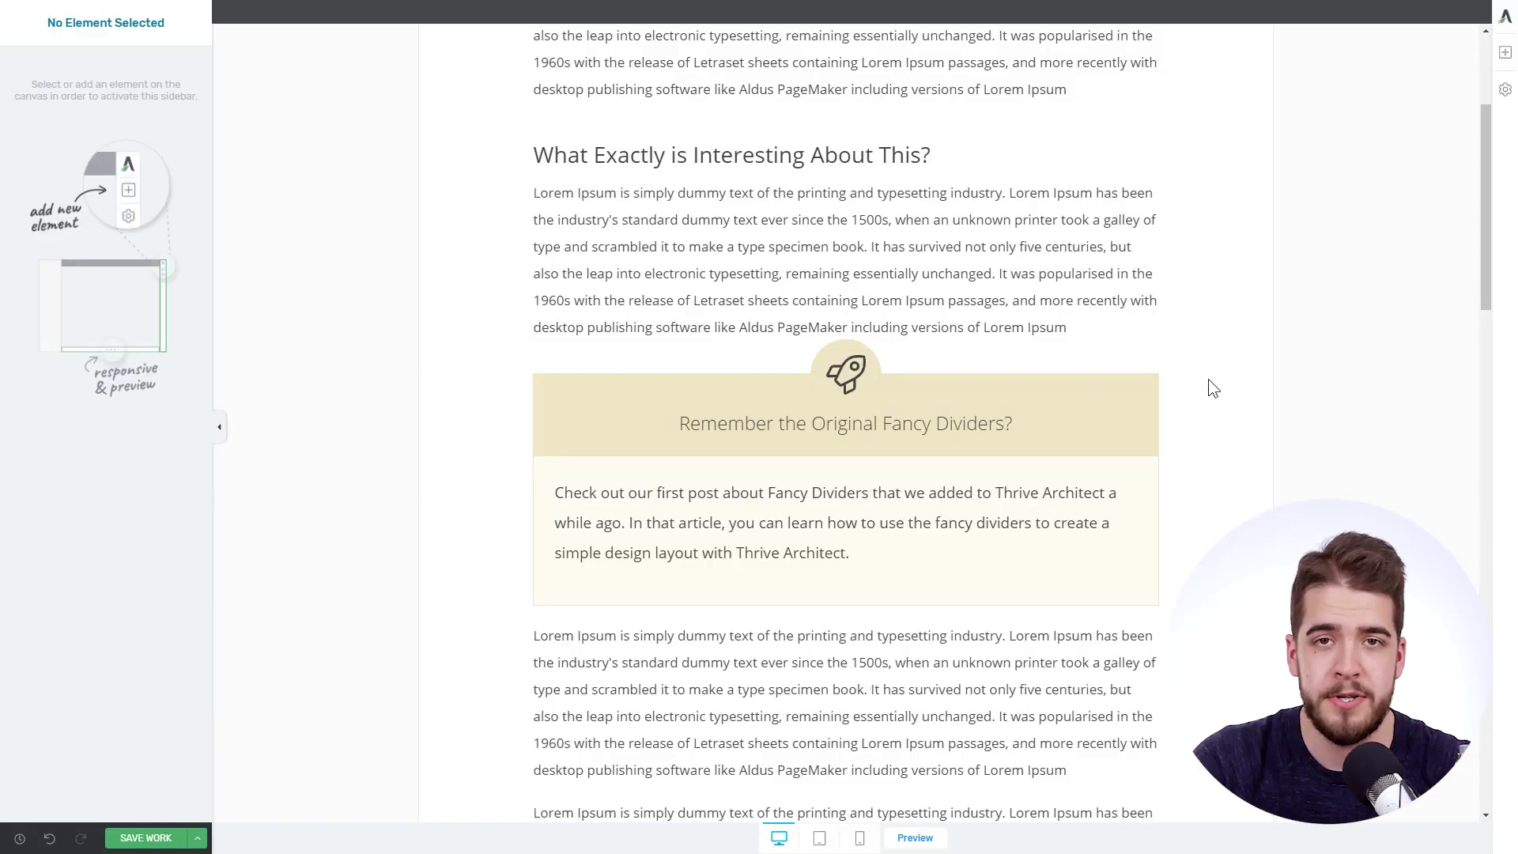
Insert the saved "Highlight Box" template directly above the heading "What This Means for Your Business"
scroll(1267, 391, down, 1)
scroll(1268, 391, down, 5)
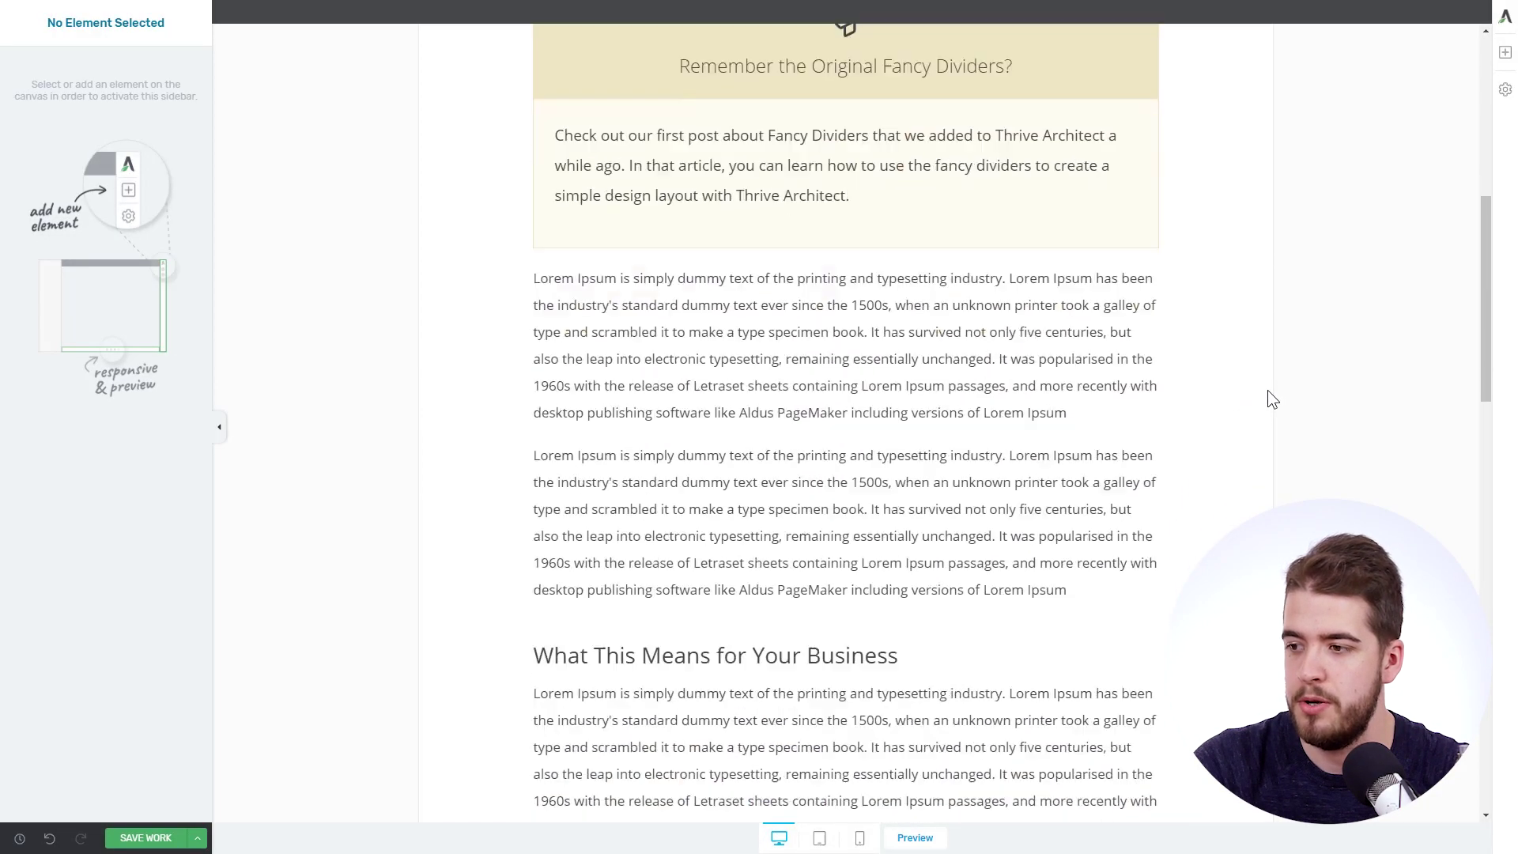
click(1505, 56)
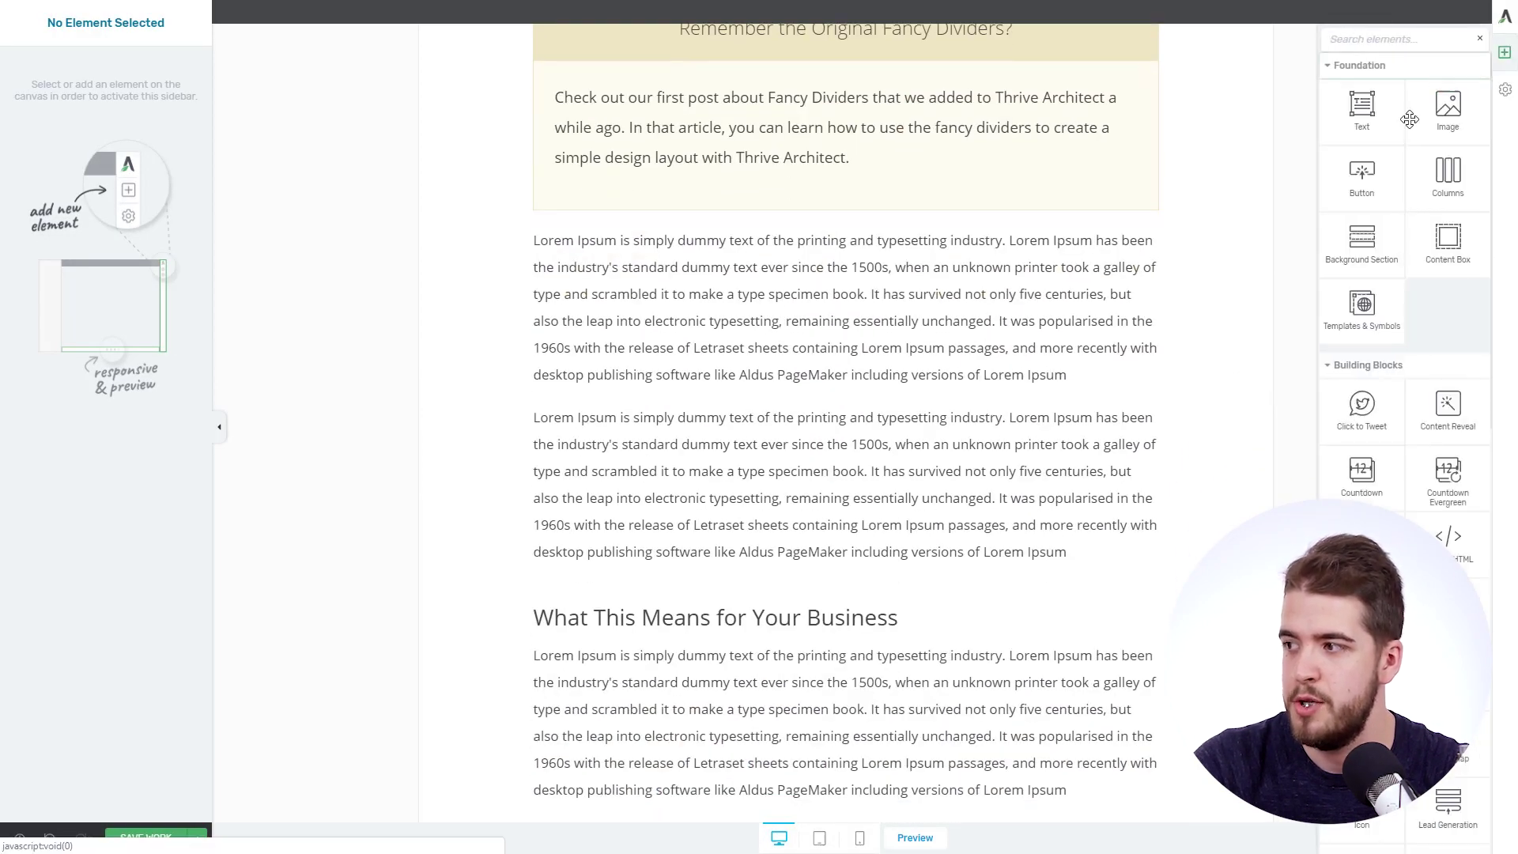
drag(1363, 304, 850, 554)
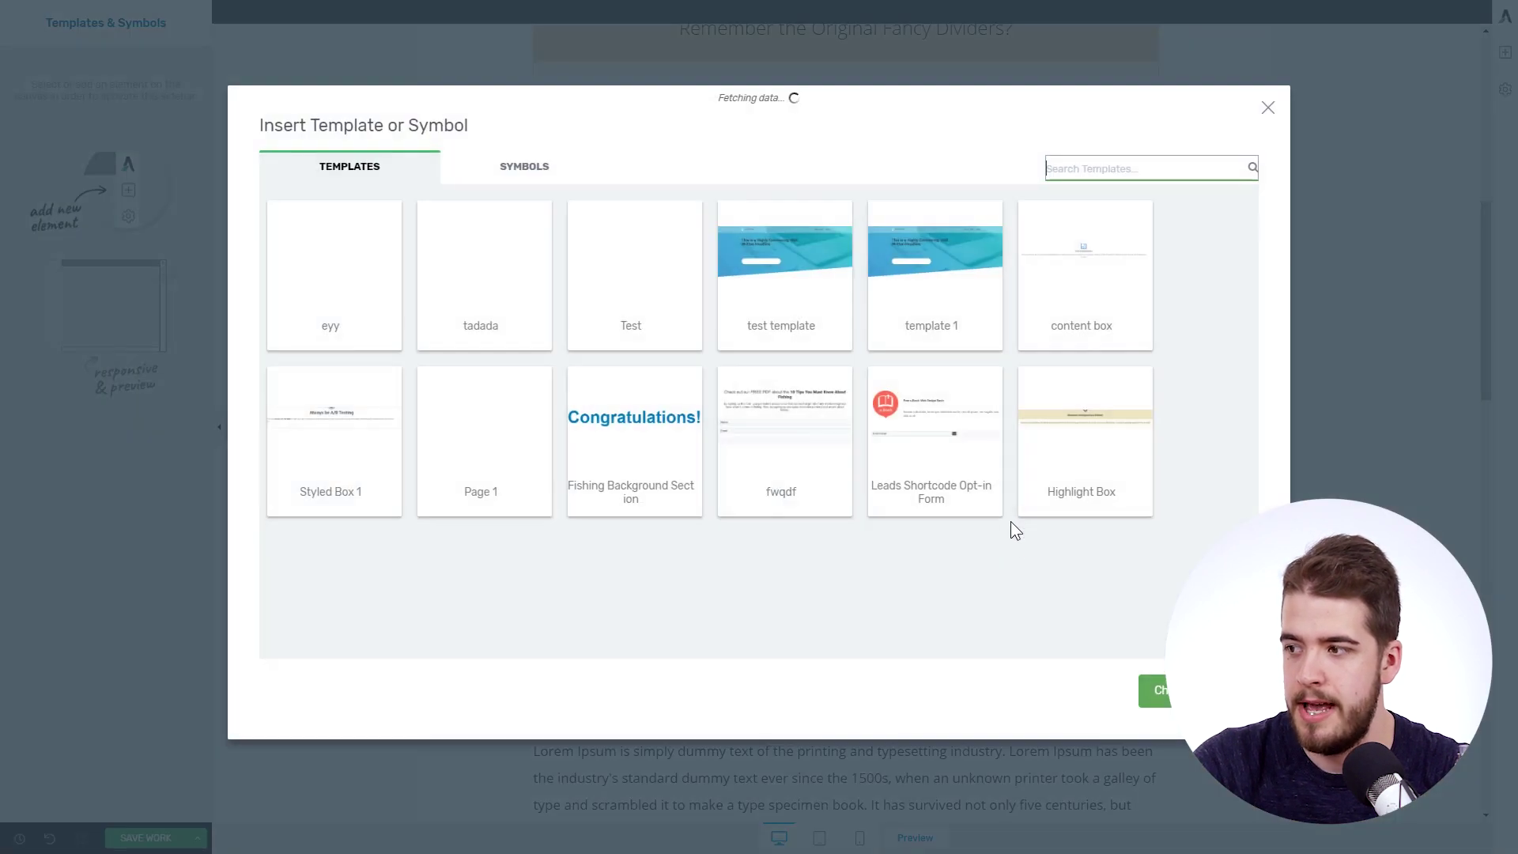
click(1091, 451)
click(1196, 689)
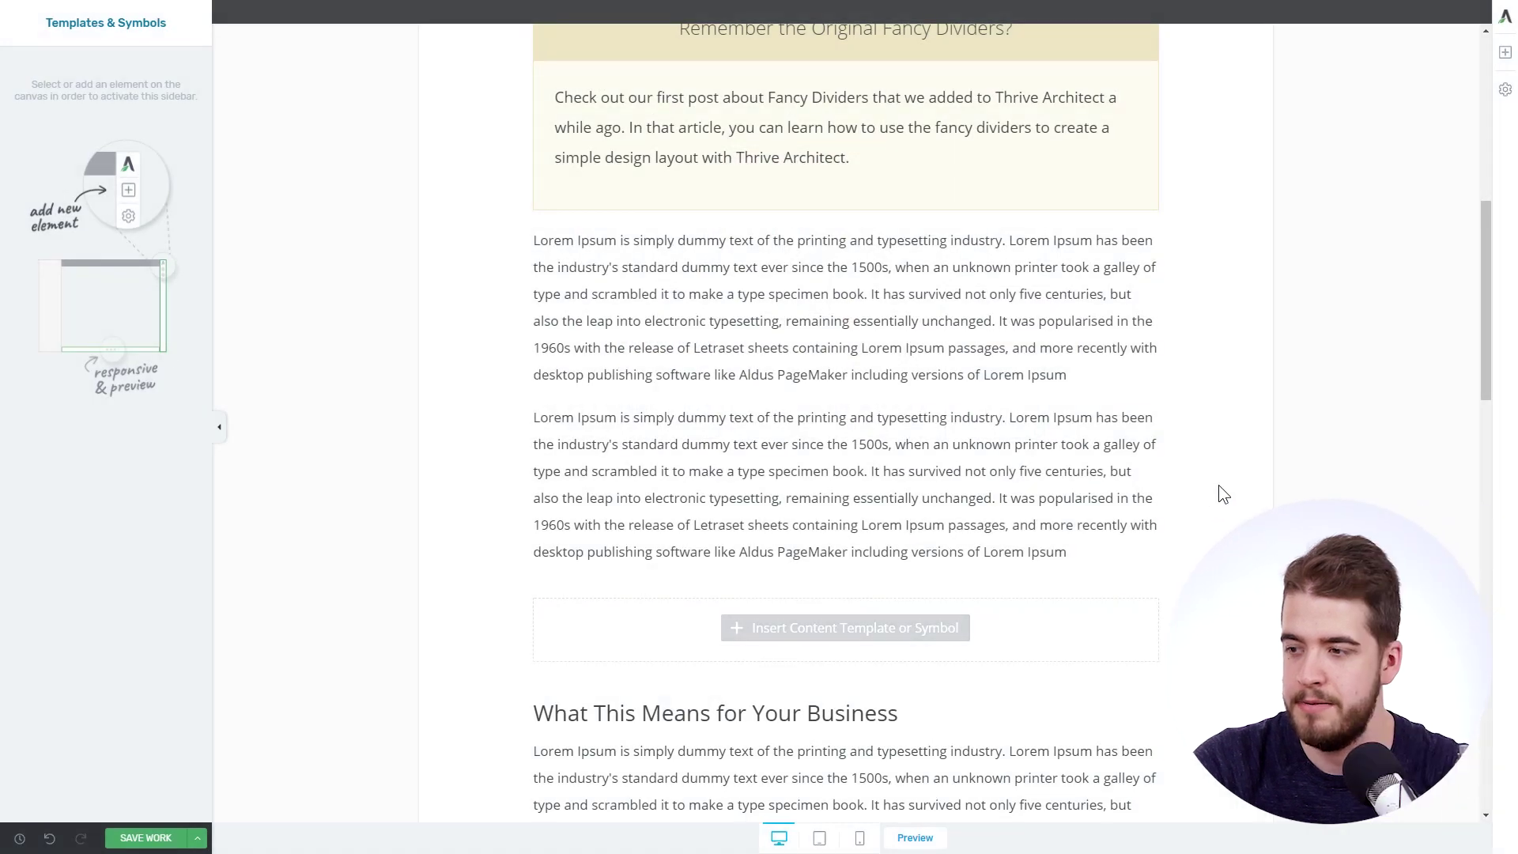
Examine the main icon options of the rocket icon in the inserted highlight box, then deselect it
scroll(1218, 486, down, 3)
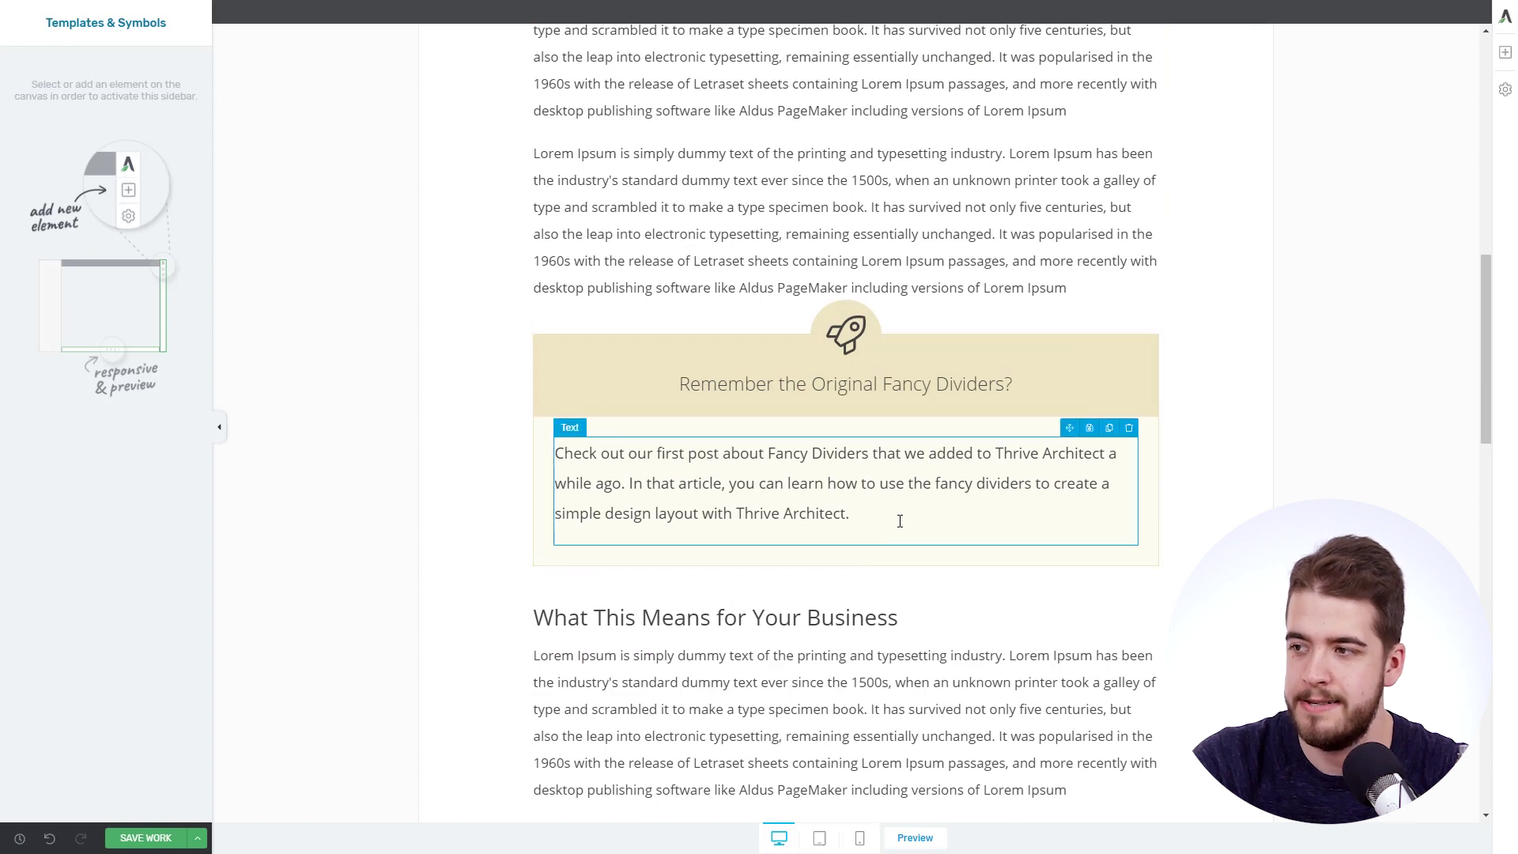
click(857, 336)
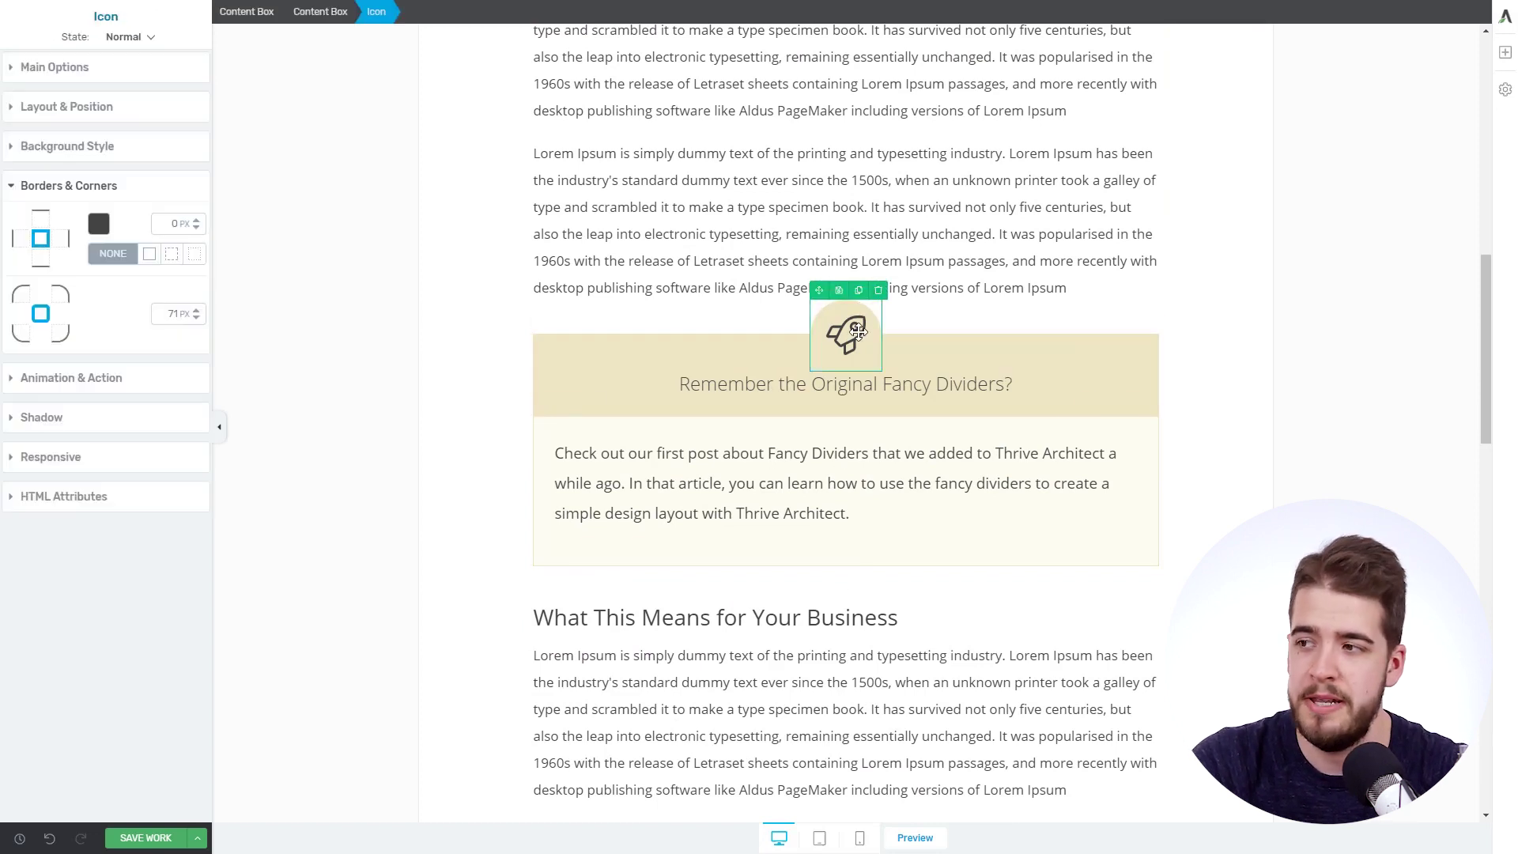
click(93, 71)
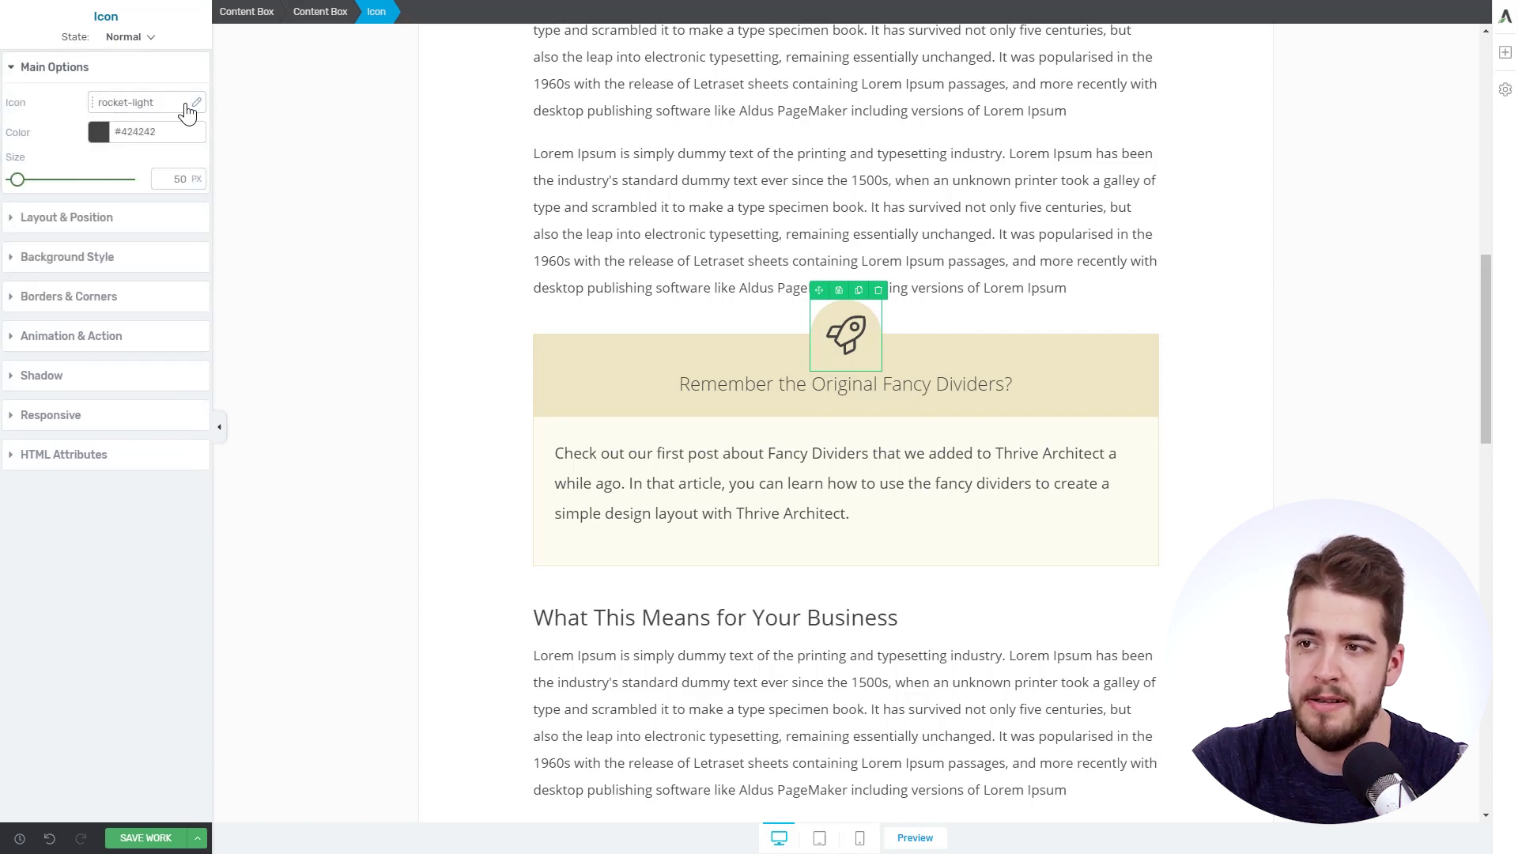
click(135, 68)
click(330, 212)
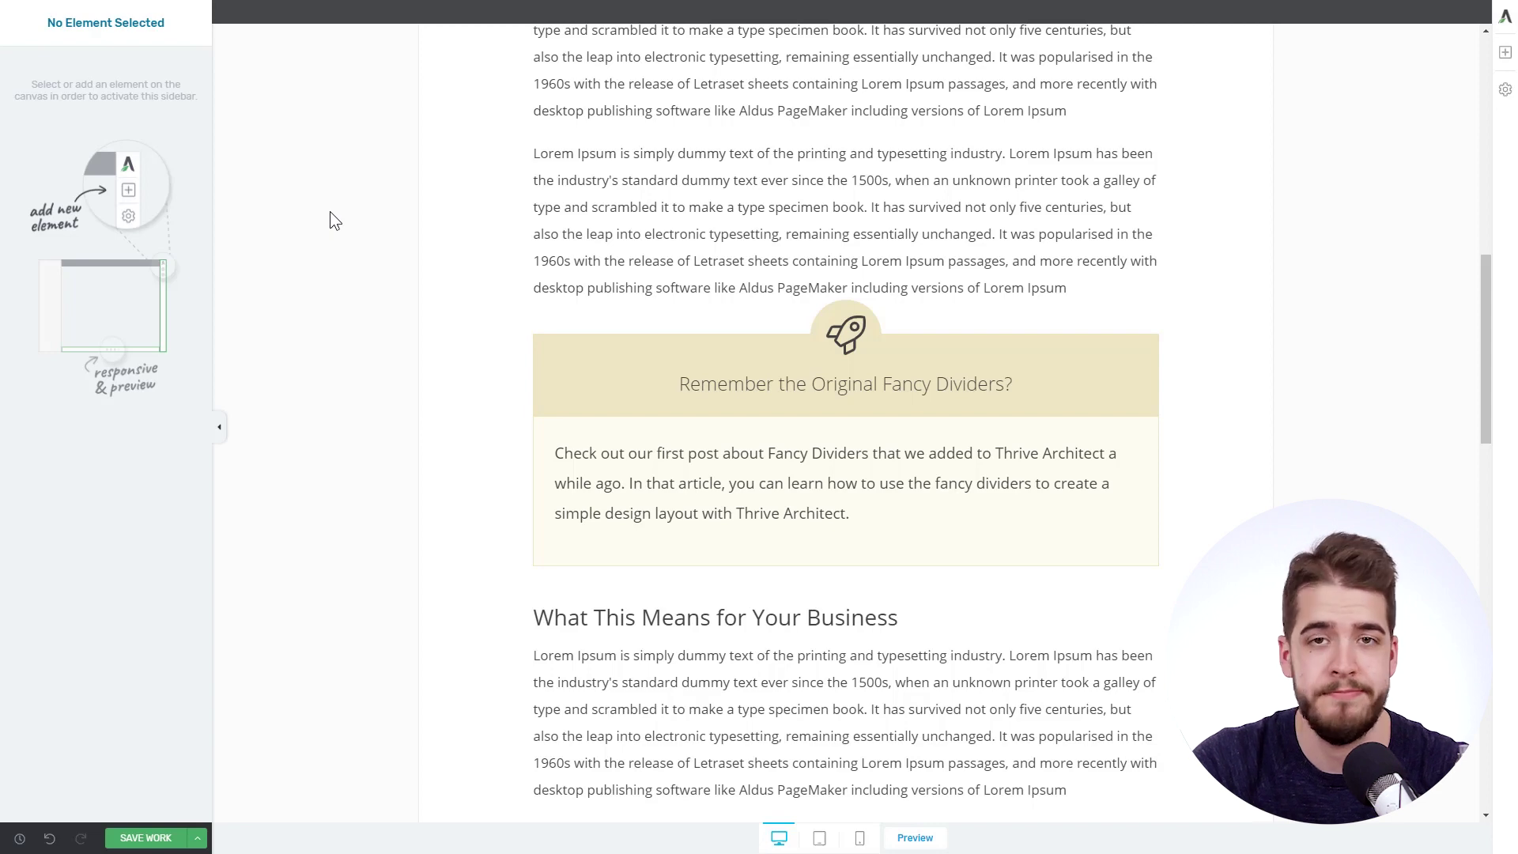